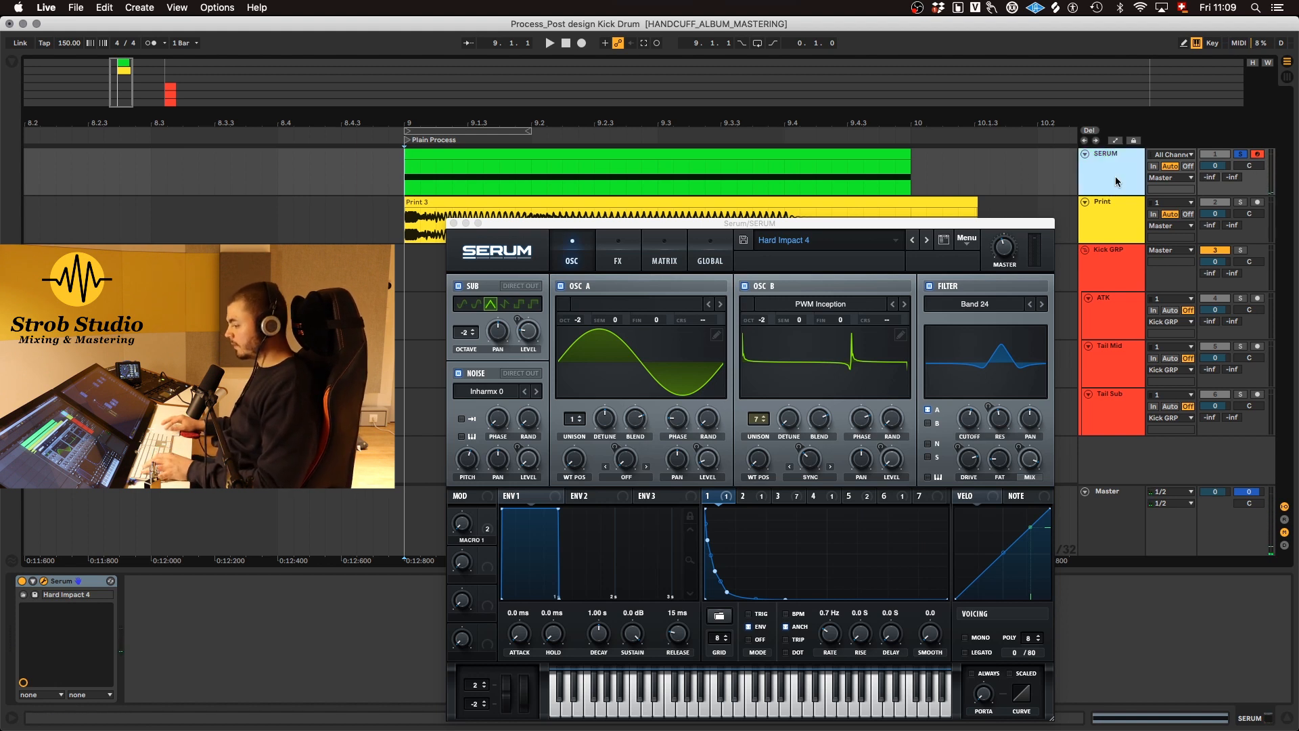
# Hide the Serum plug-in window and enlarge the Print track in the arrangement to show its waveform in more detail
pyautogui.press('super+alt+p')
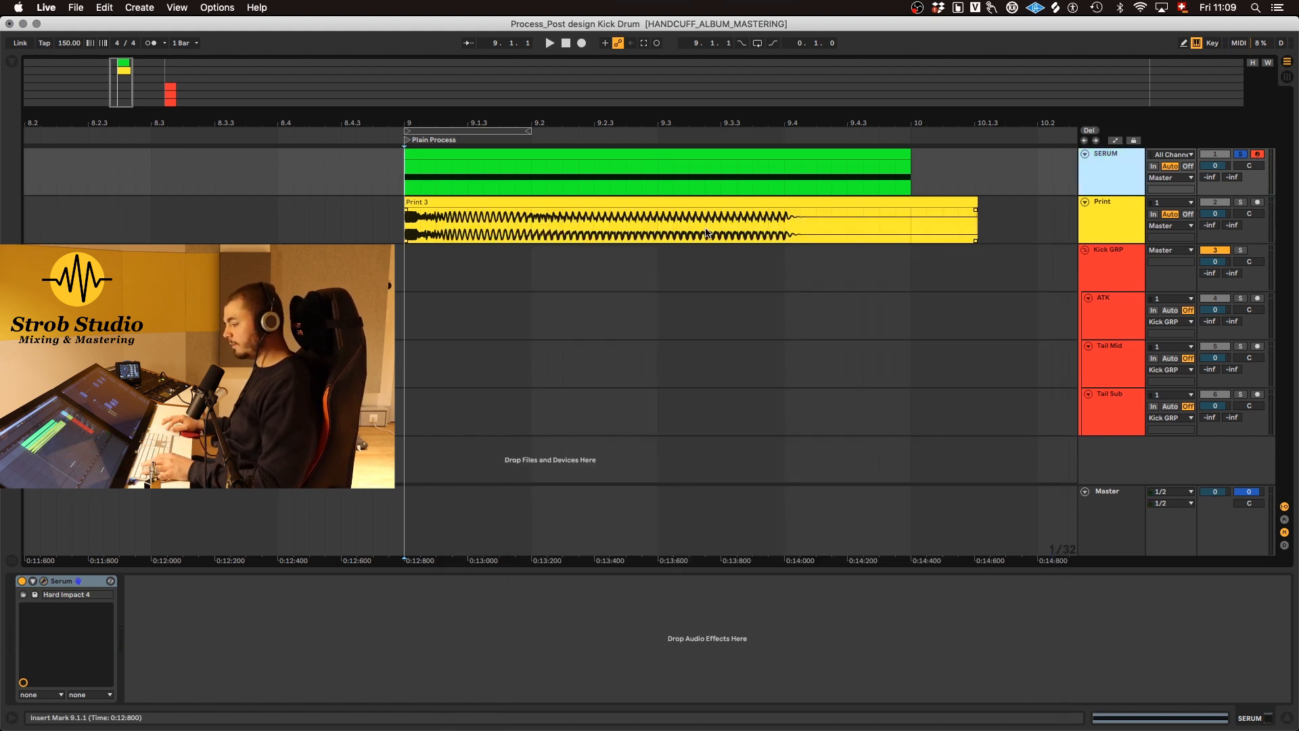
pyautogui.click(1113, 230)
pyautogui.moveTo(1113, 242); pyautogui.dragTo(1102, 328)
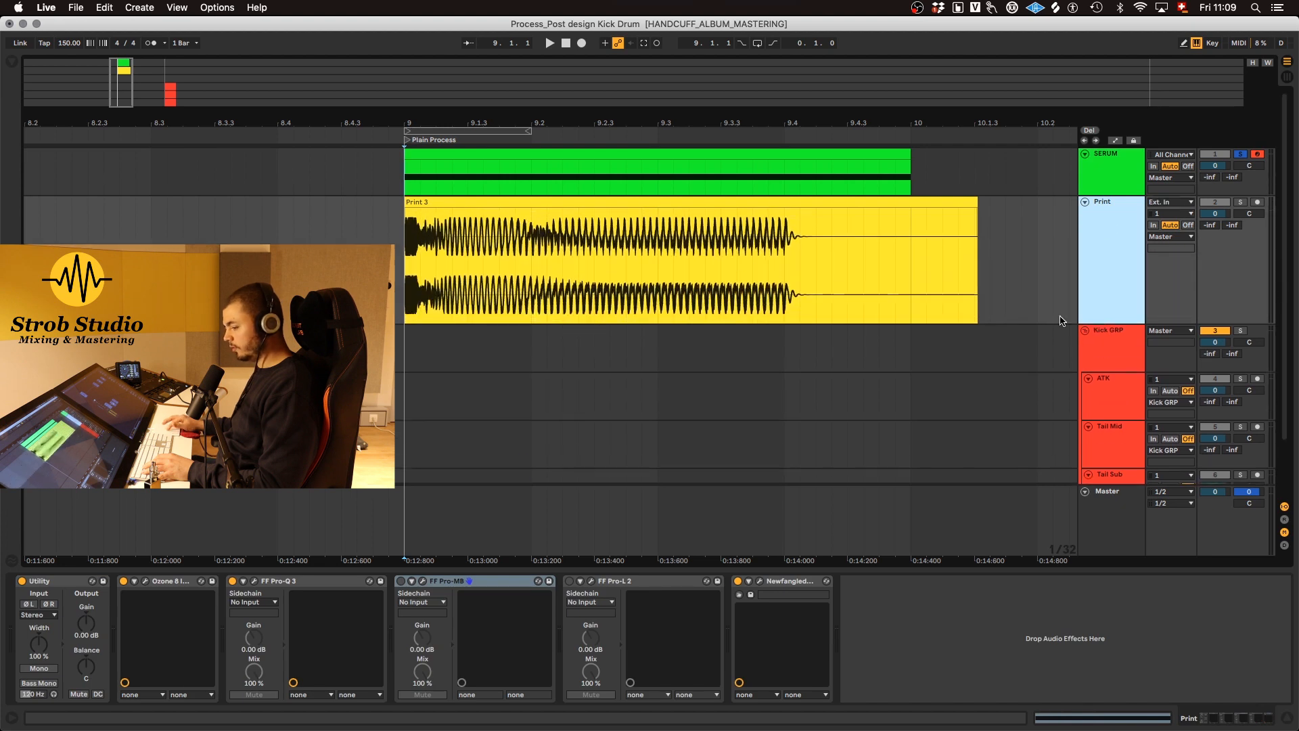
# Solo the Print track and play back its kick, then make the track lane slightly taller
pyautogui.click(1240, 205)
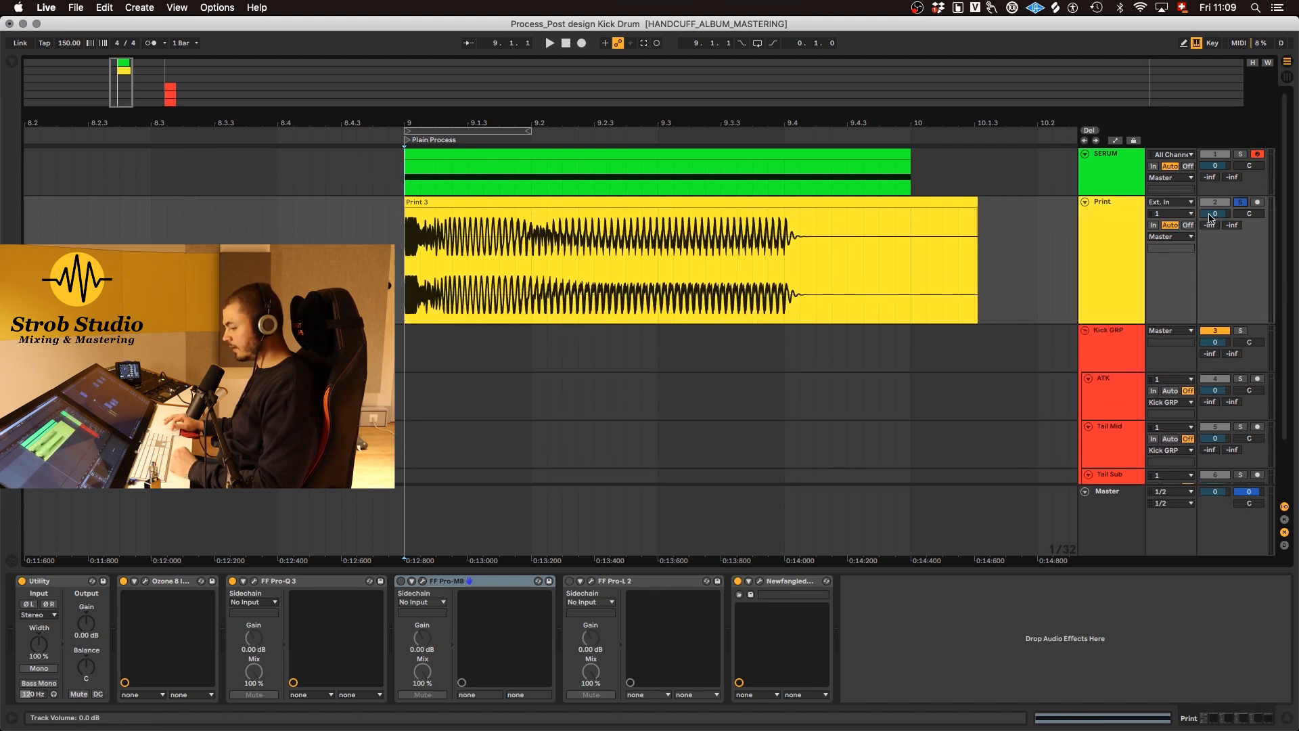
pyautogui.click(706, 322)
pyautogui.press('space')
pyautogui.click(1112, 269)
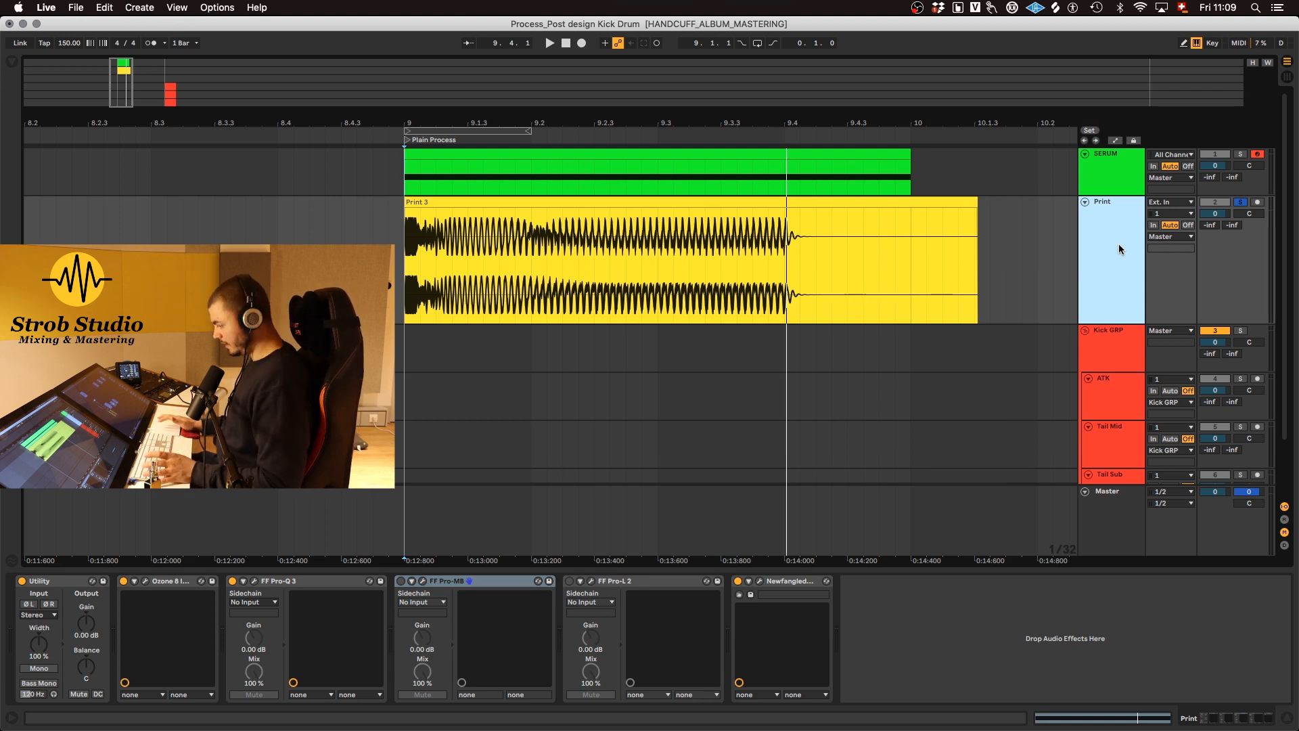
pyautogui.moveTo(1103, 323); pyautogui.dragTo(1103, 346)
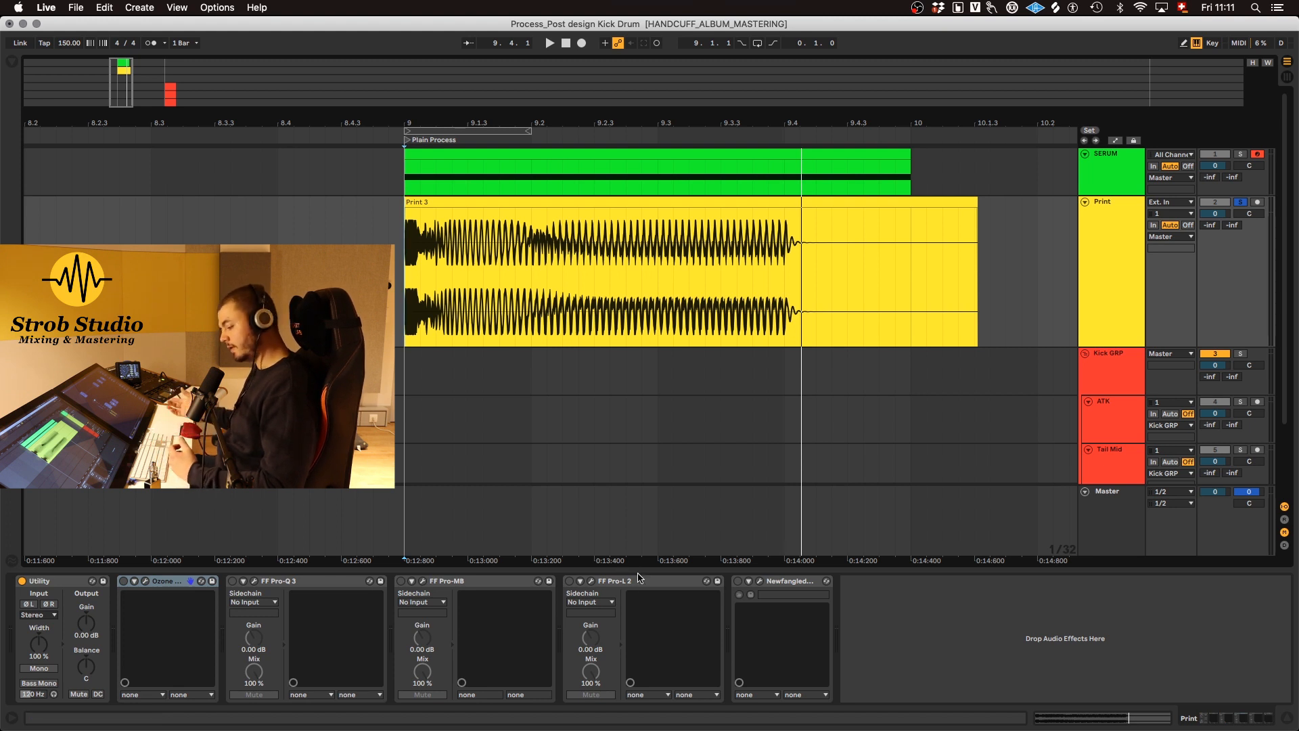
# View the Newfangled Saturate plug-in on the Print track and return the insert marker to the clip start at 9.1.1
pyautogui.click(760, 581)
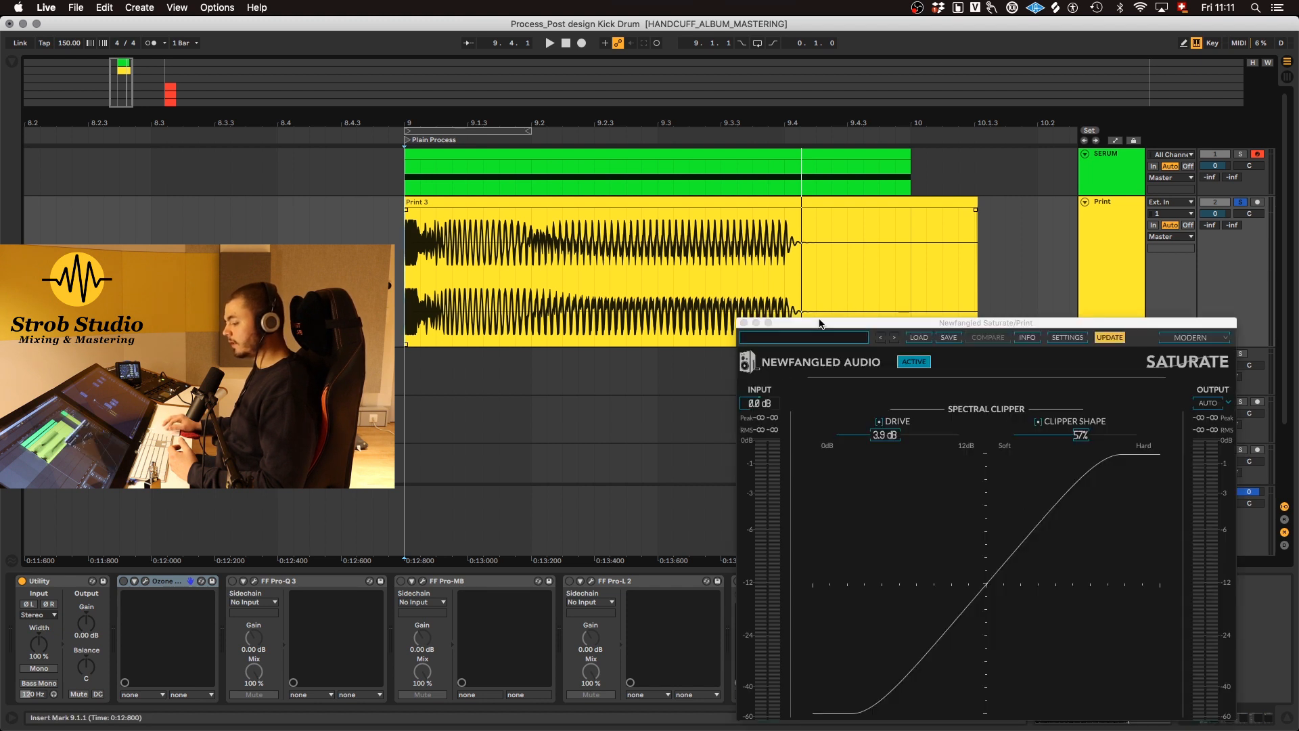
pyautogui.click(1115, 254)
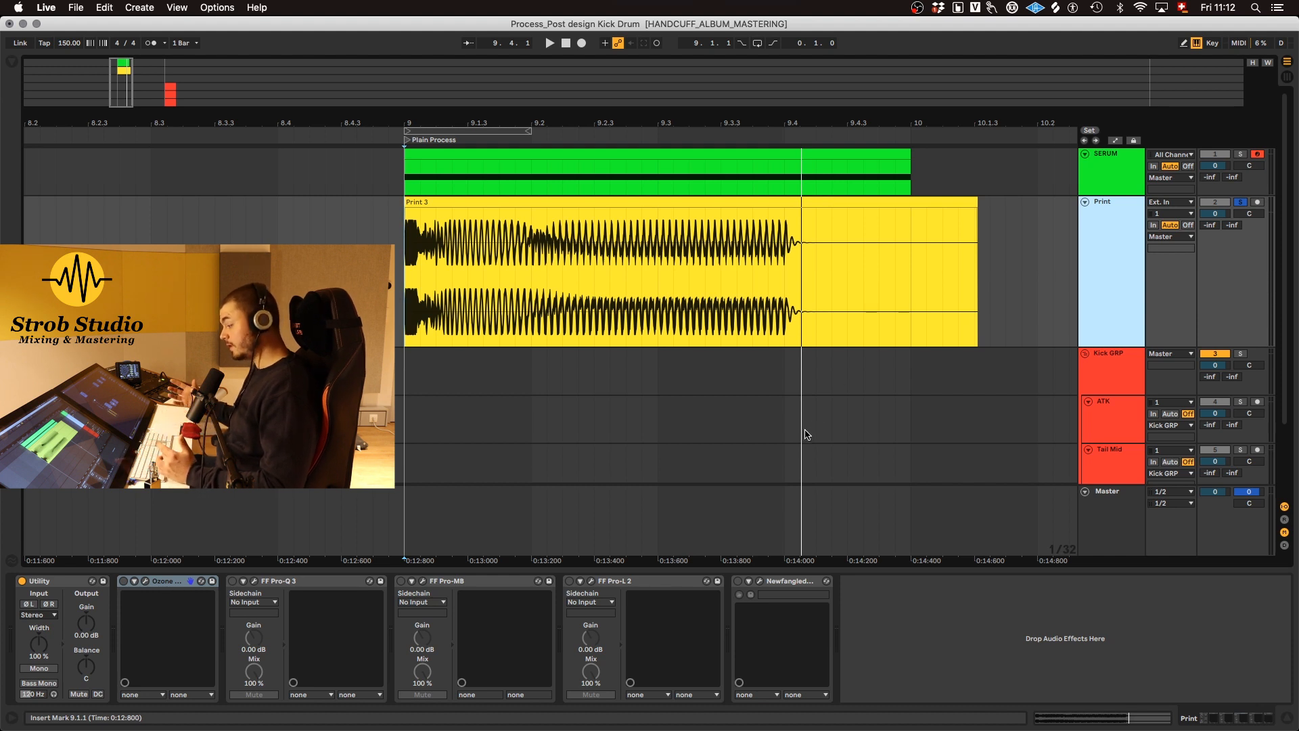
pyautogui.click(412, 305)
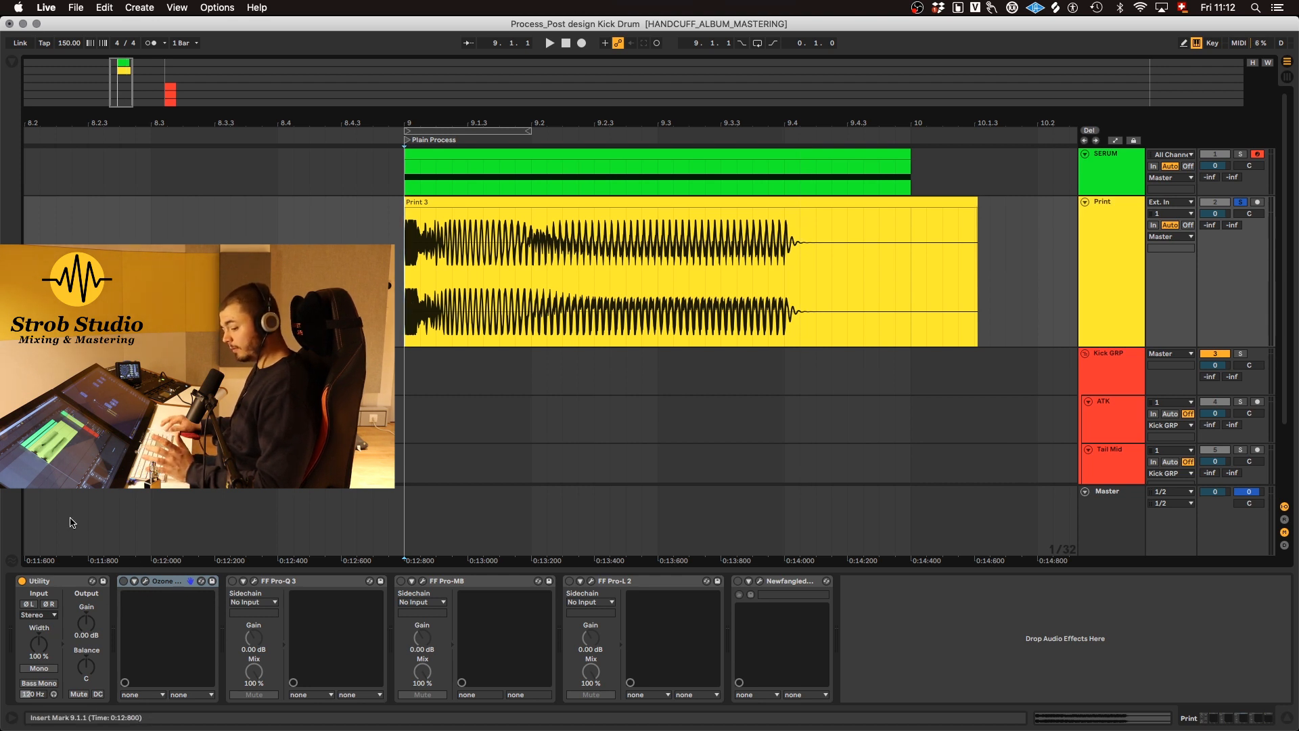
# Open the Ozone 8 Imager on the Print track, move its window clear of the waveform, and play the kick to examine its stereo image
pyautogui.click(144, 581)
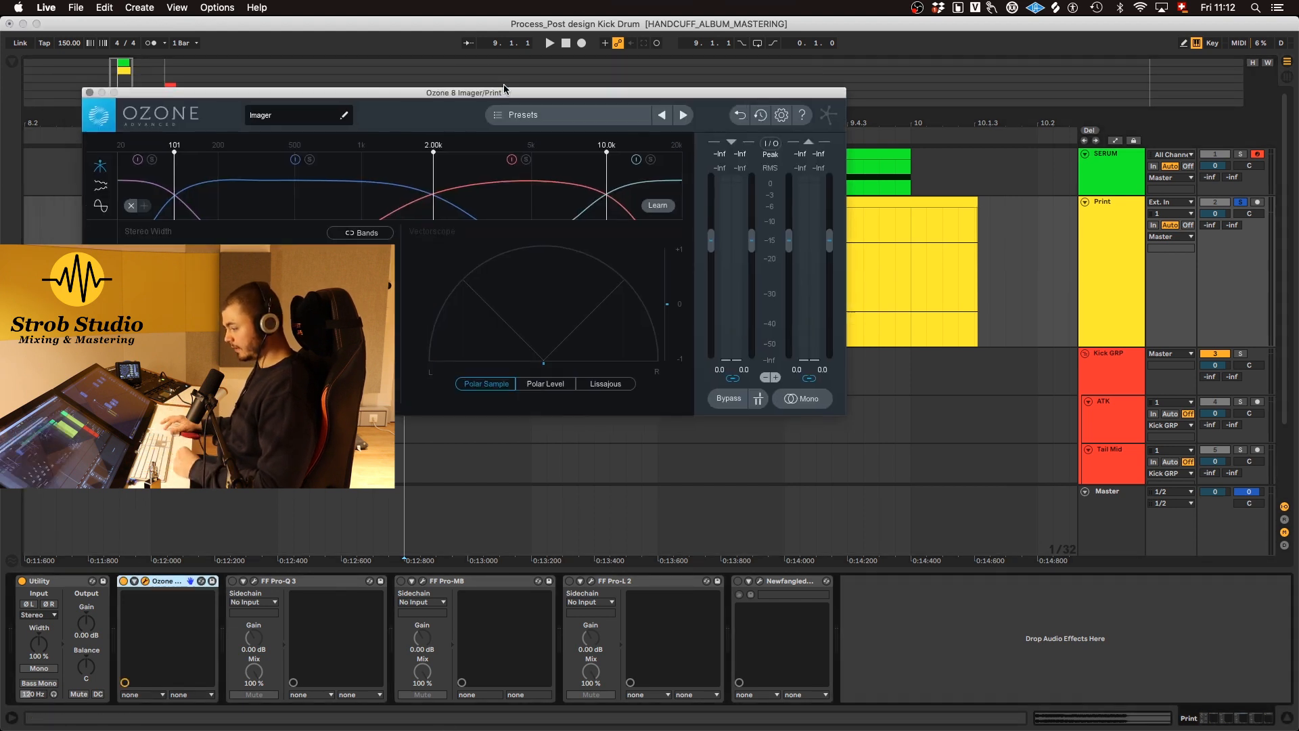
pyautogui.moveTo(486, 81); pyautogui.dragTo(994, 335)
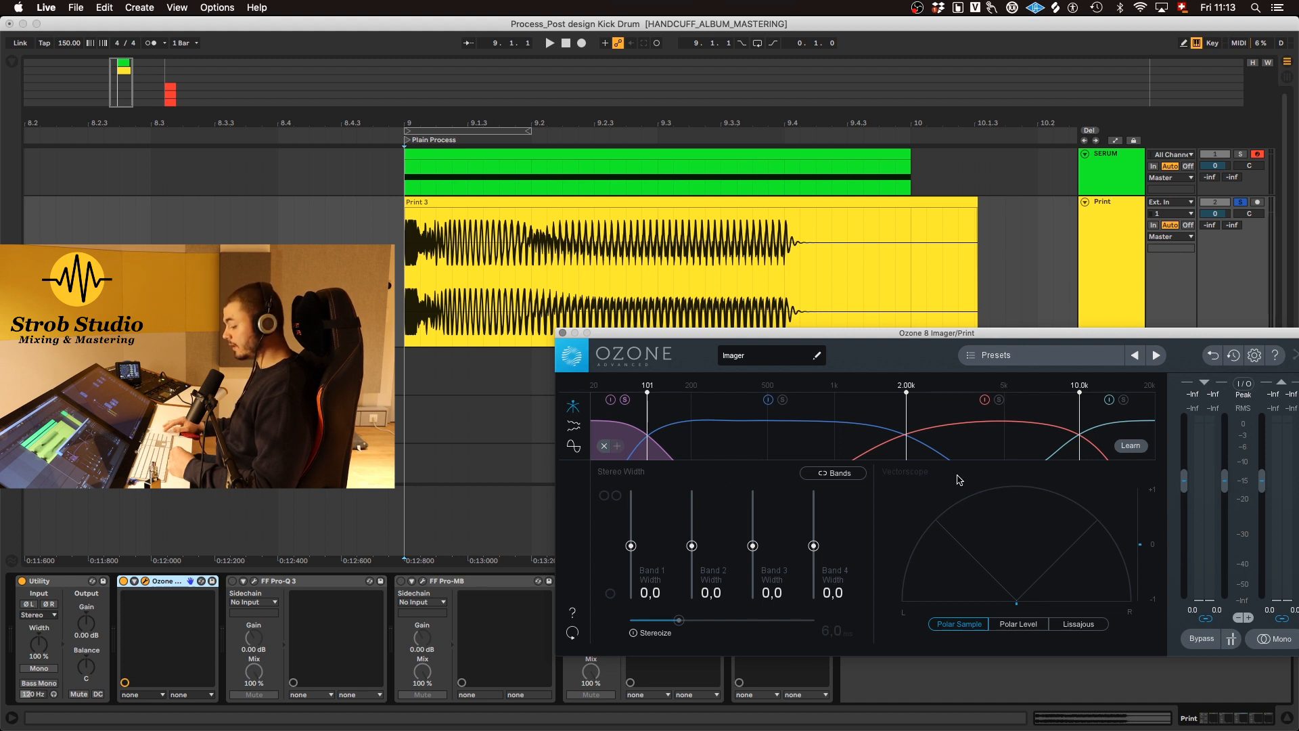
pyautogui.press('space')
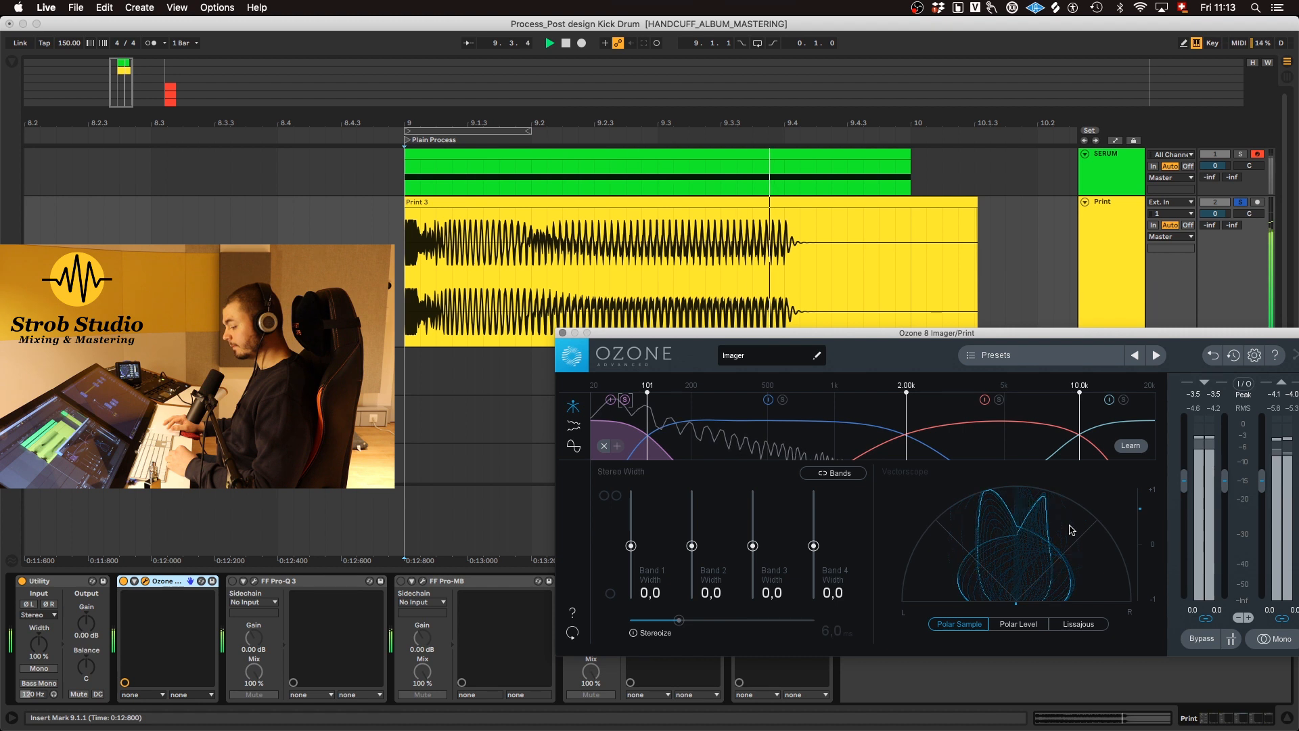
pyautogui.press('space')
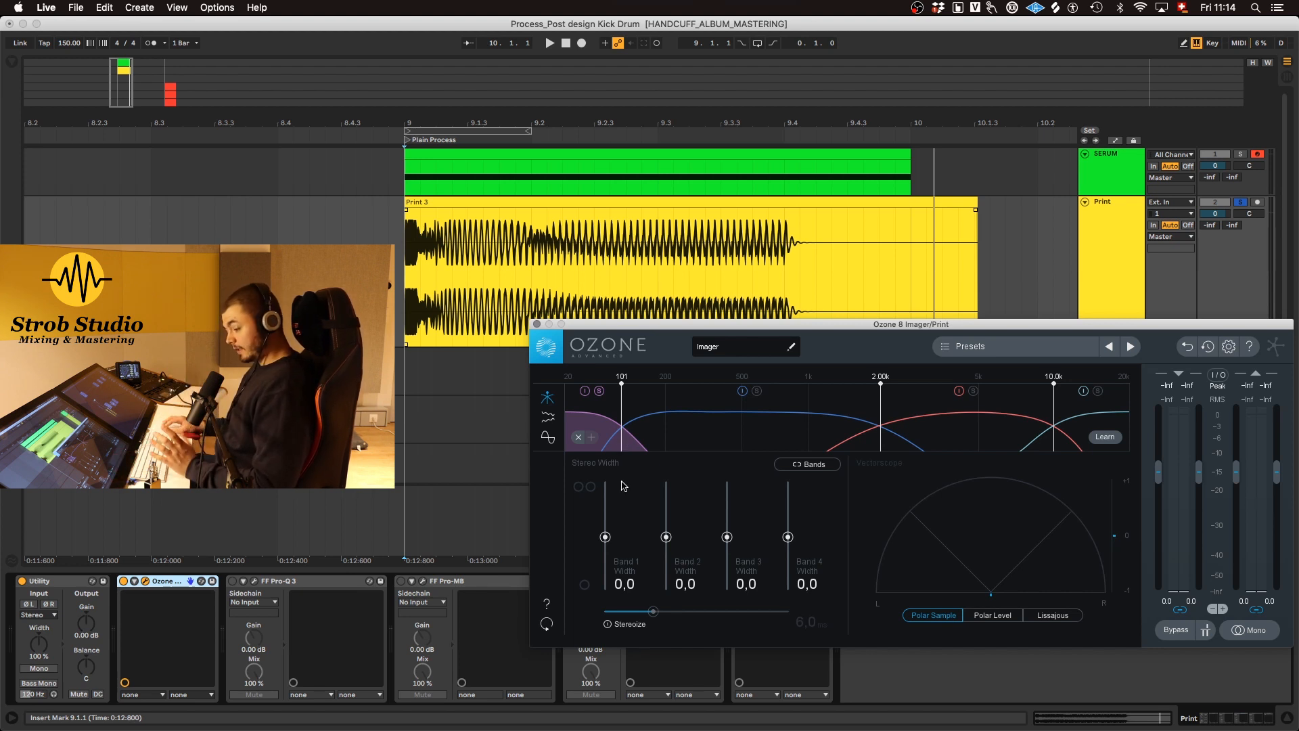
# Set the Imager's Band 1 width to -100 with its upper crossover at 108 Hz, and audition the result
pyautogui.moveTo(606, 537); pyautogui.dragTo(577, 728)
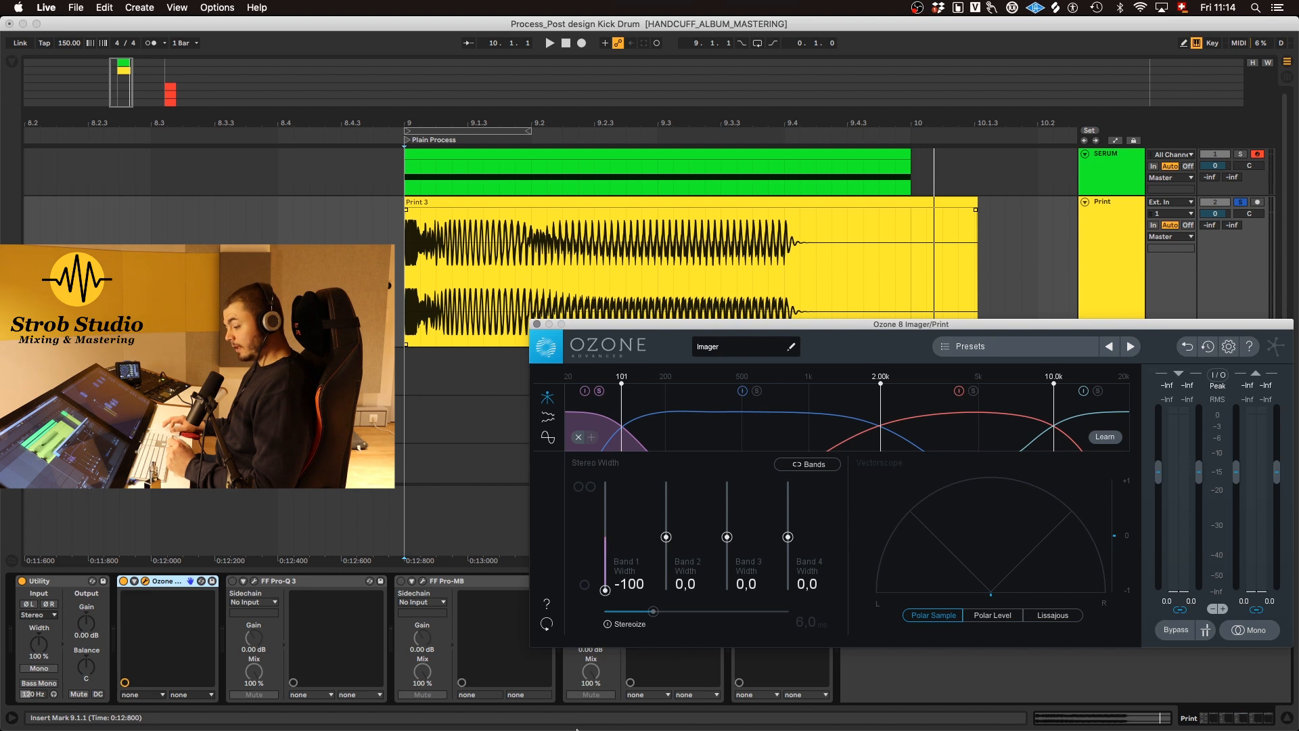
pyautogui.moveTo(622, 381); pyautogui.dragTo(625, 380)
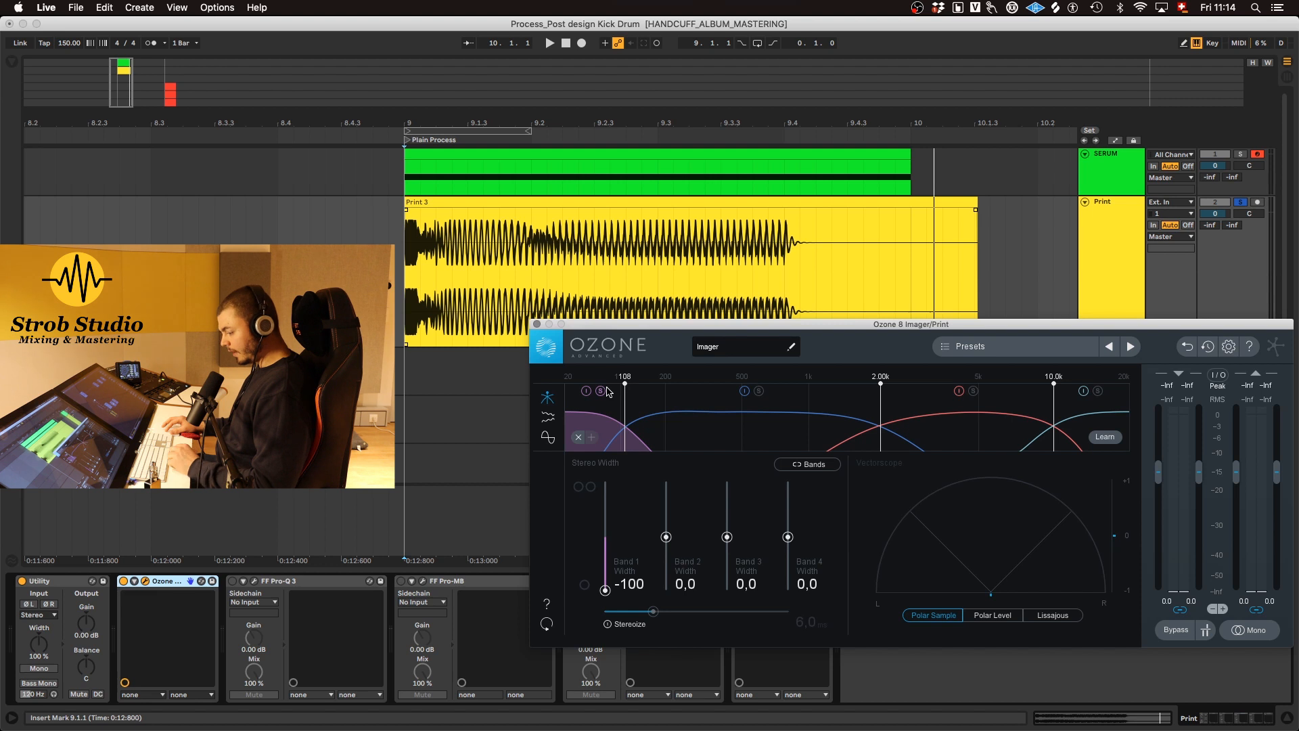
pyautogui.press('space')
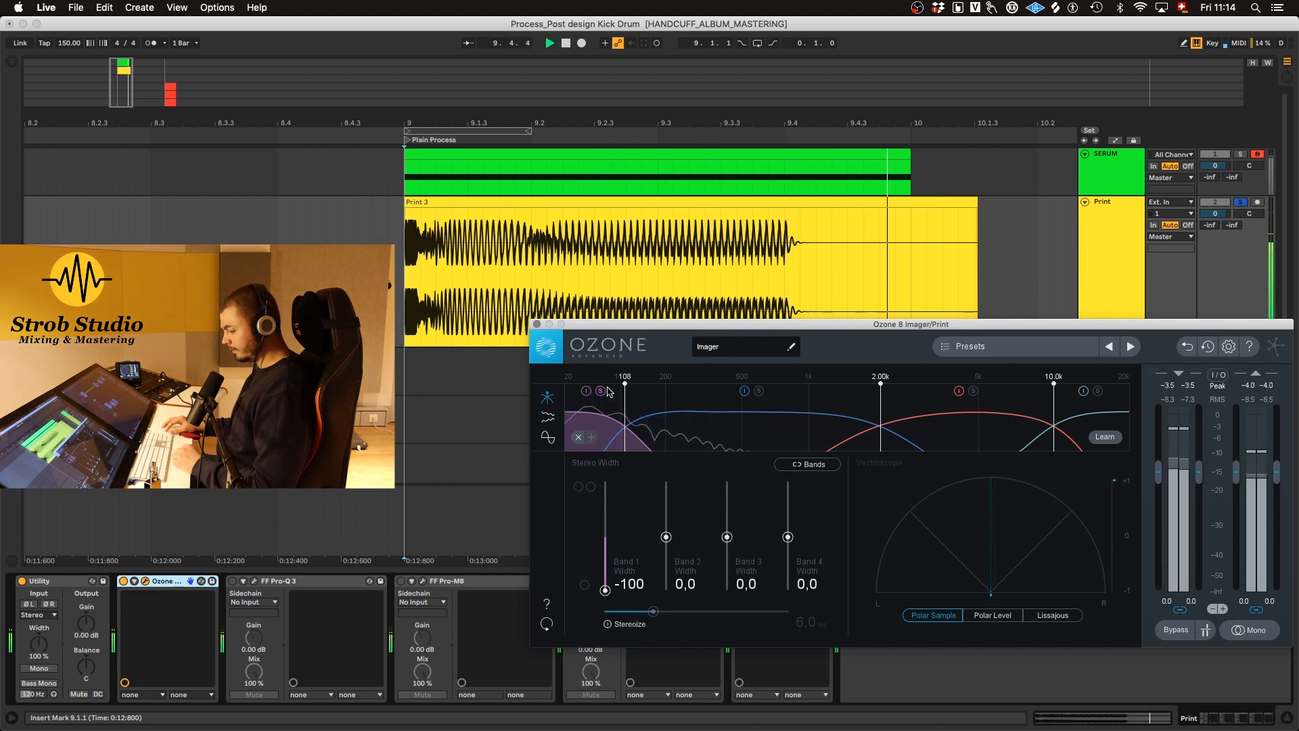
# Compare the kick with the Imager's Band 1 processing bypassed and active during playback
pyautogui.click(587, 392)
pyautogui.press('space')
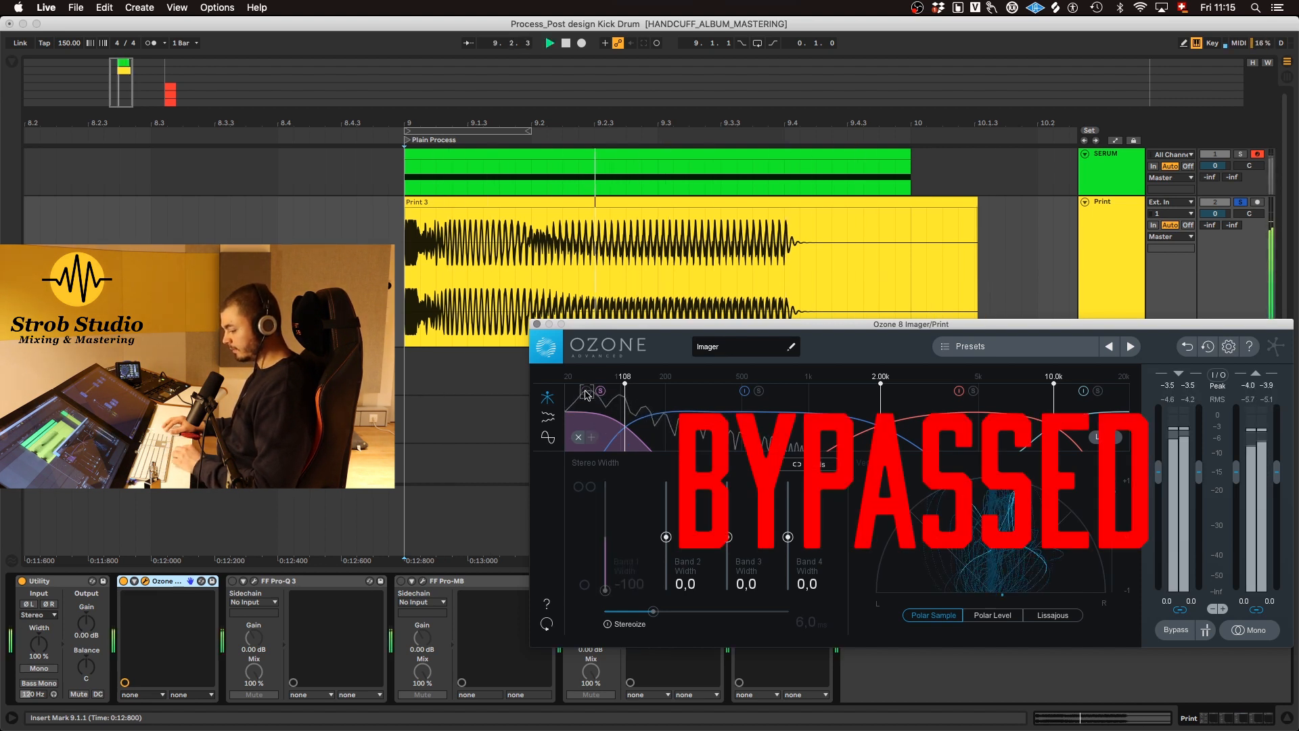
pyautogui.press('space')
pyautogui.click(586, 392)
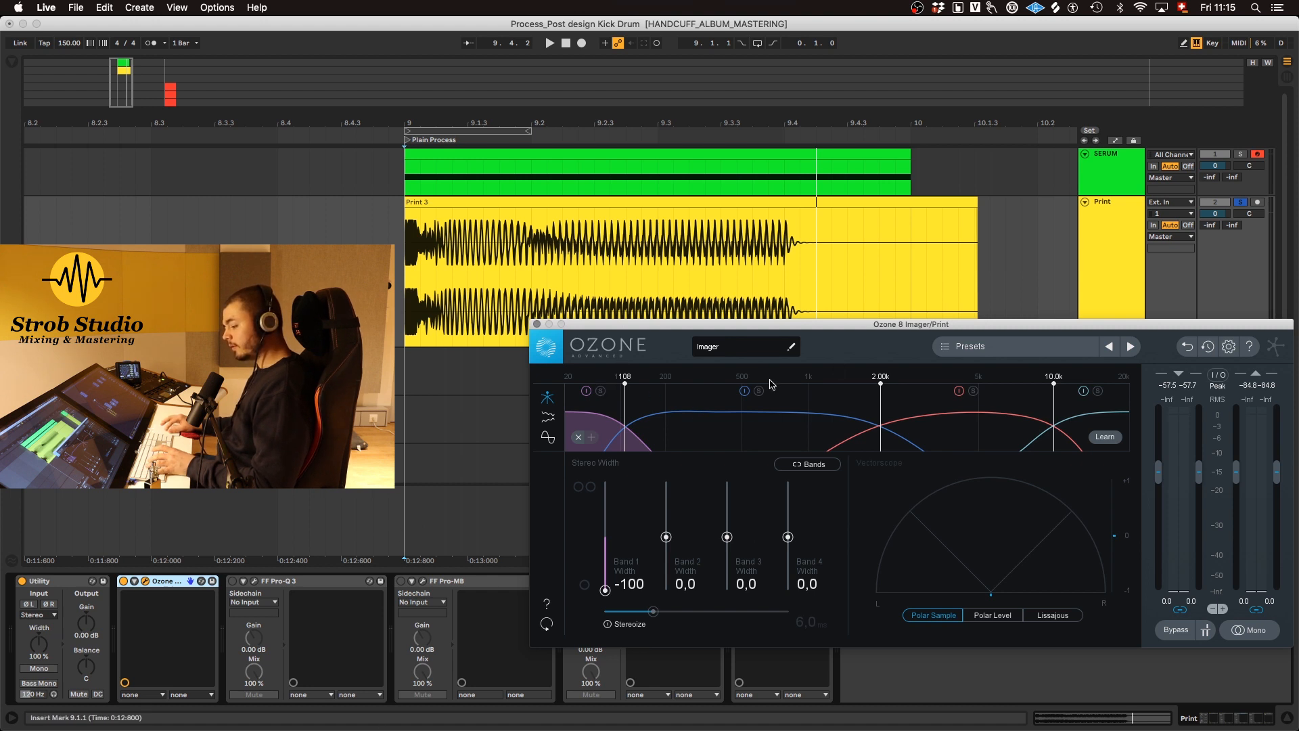
# Move the crossover between Bands 2 and 3 to 1.95 kHz and audition Band 2
pyautogui.moveTo(883, 385); pyautogui.dragTo(878, 388)
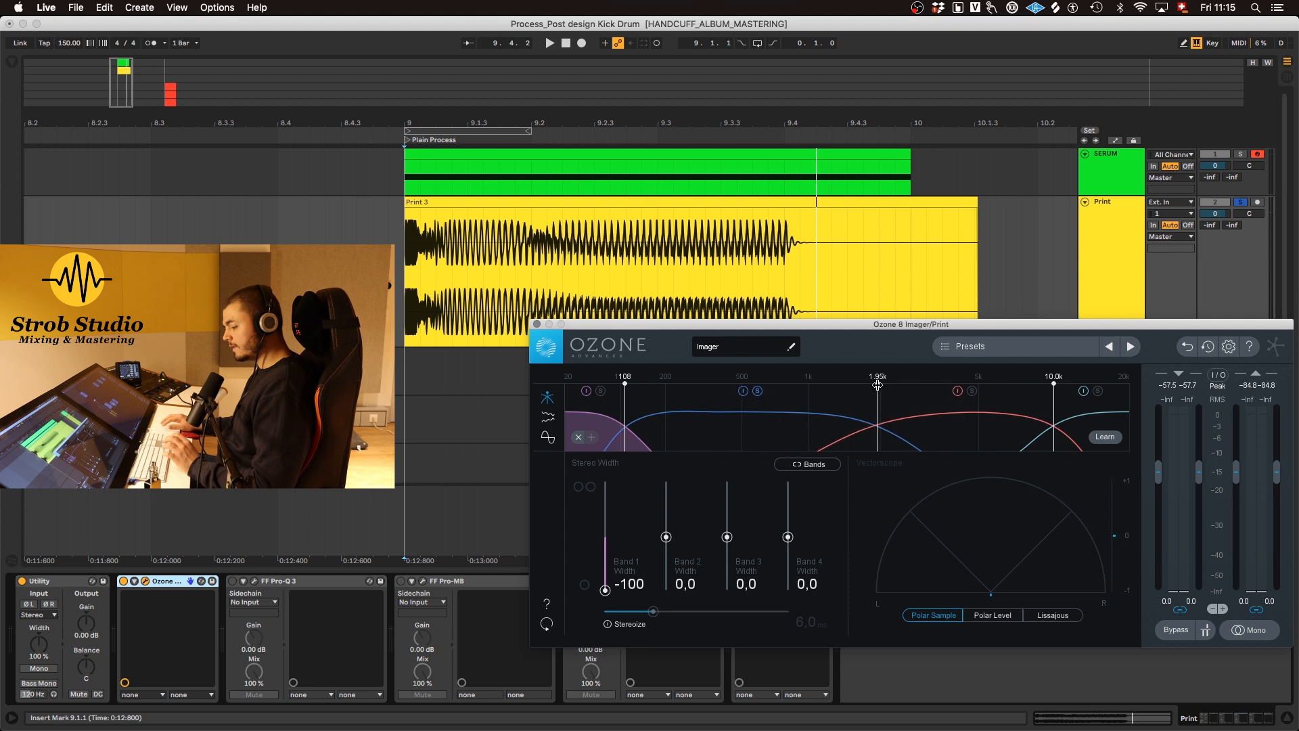
pyautogui.press('space')
pyautogui.press('space')
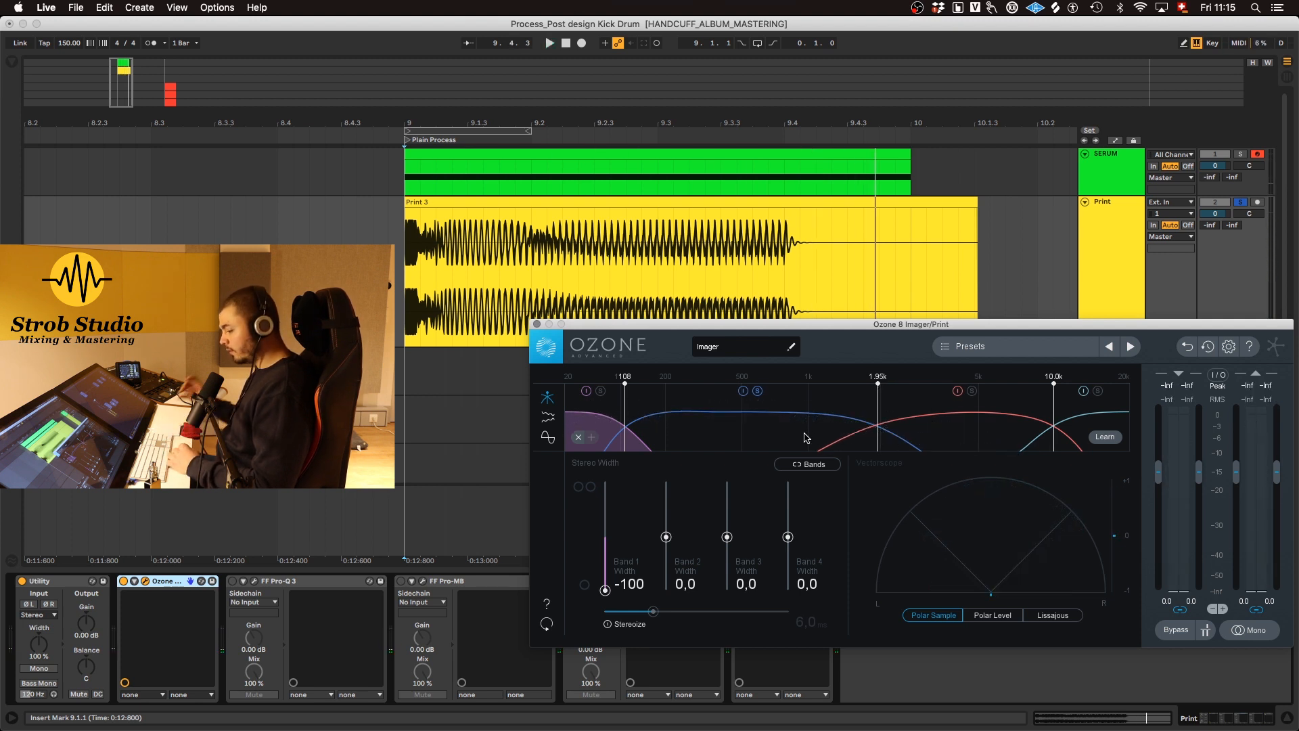
# Set the Imager's Band 2 width to 43.0 while listening to the kick
pyautogui.moveTo(675, 540); pyautogui.dragTo(750, 448)
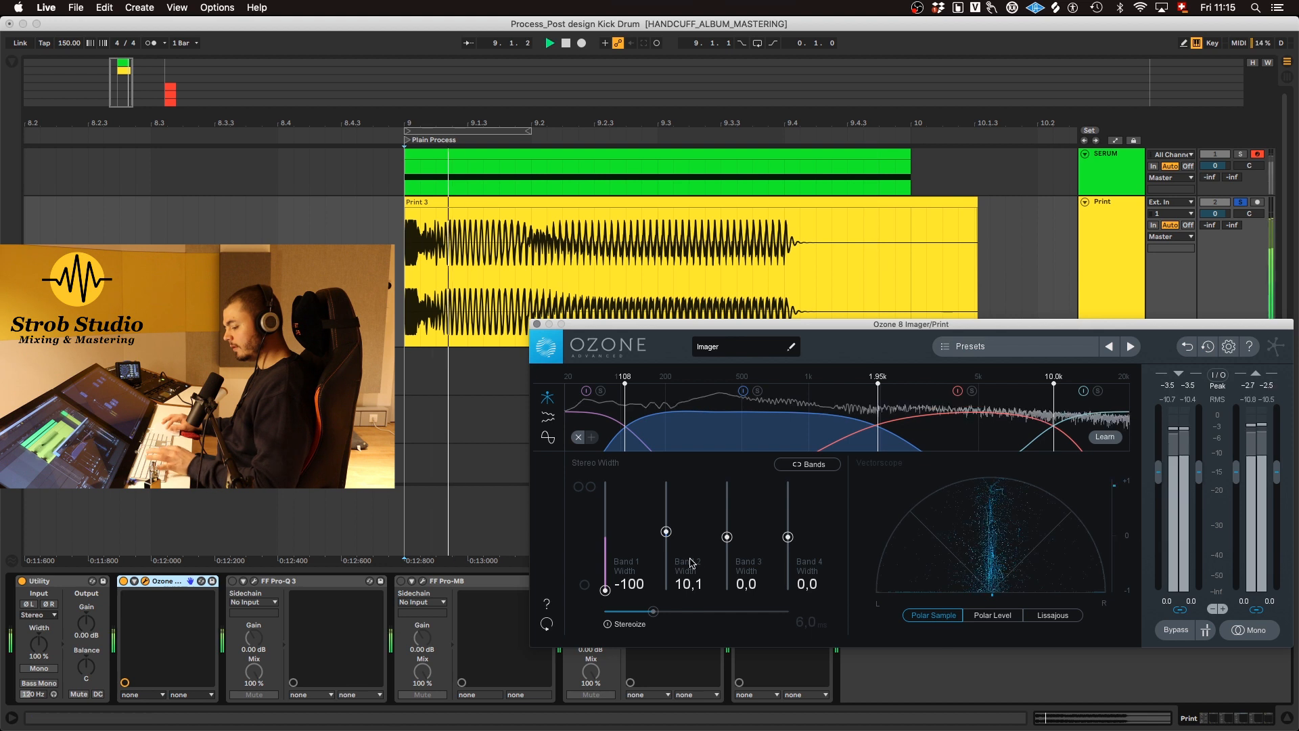
pyautogui.moveTo(665, 532)
pyautogui.mouseDown()
pyautogui.moveTo(666, 499)
pyautogui.moveTo(666, 517)
pyautogui.mouseUp()
pyautogui.press('space')
pyautogui.press('space')
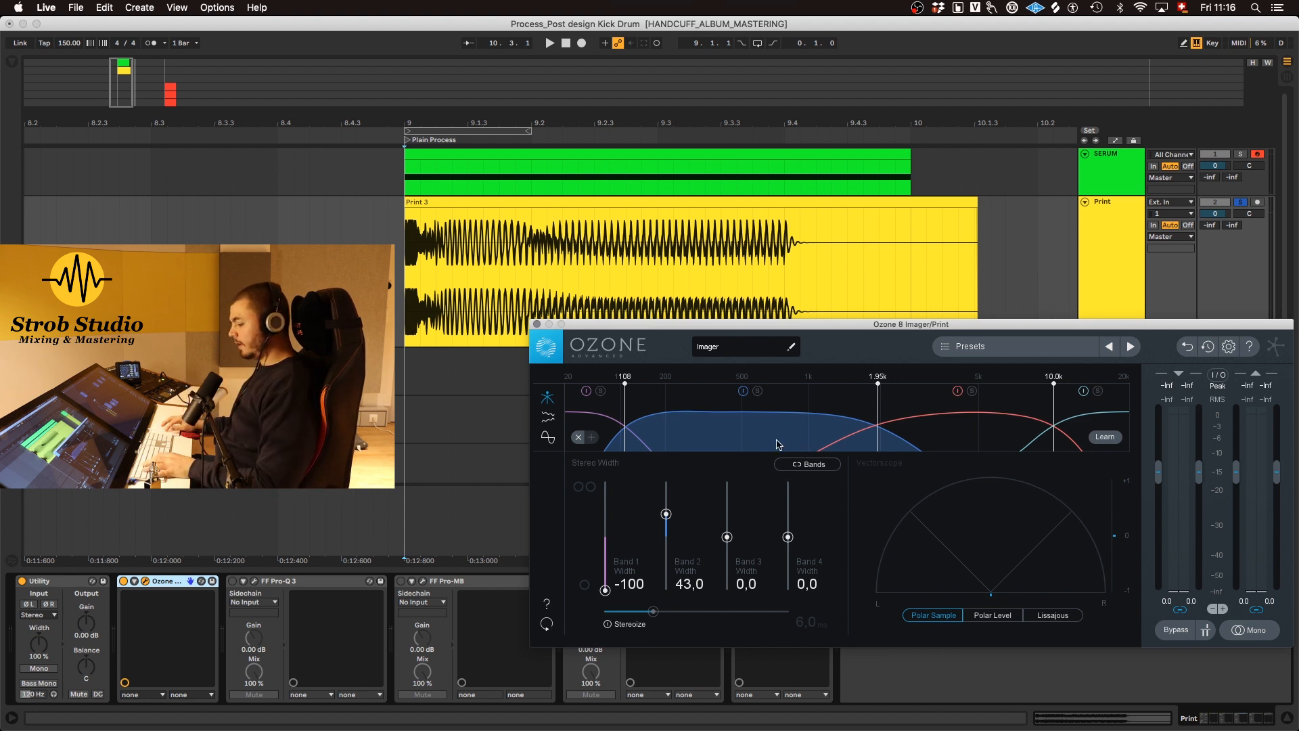
# Audition the Imager's upper bands, Band 3 and Band 4, during kick playback
pyautogui.press('space')
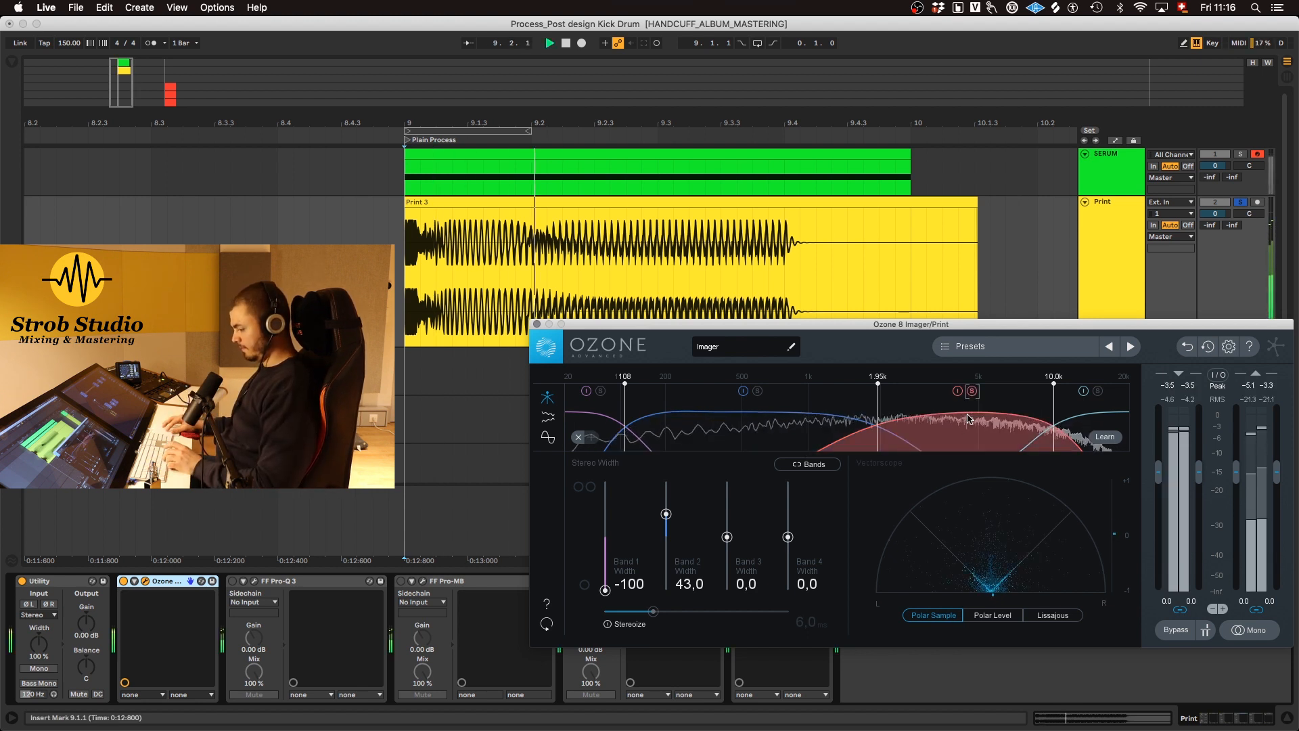
pyautogui.press('space')
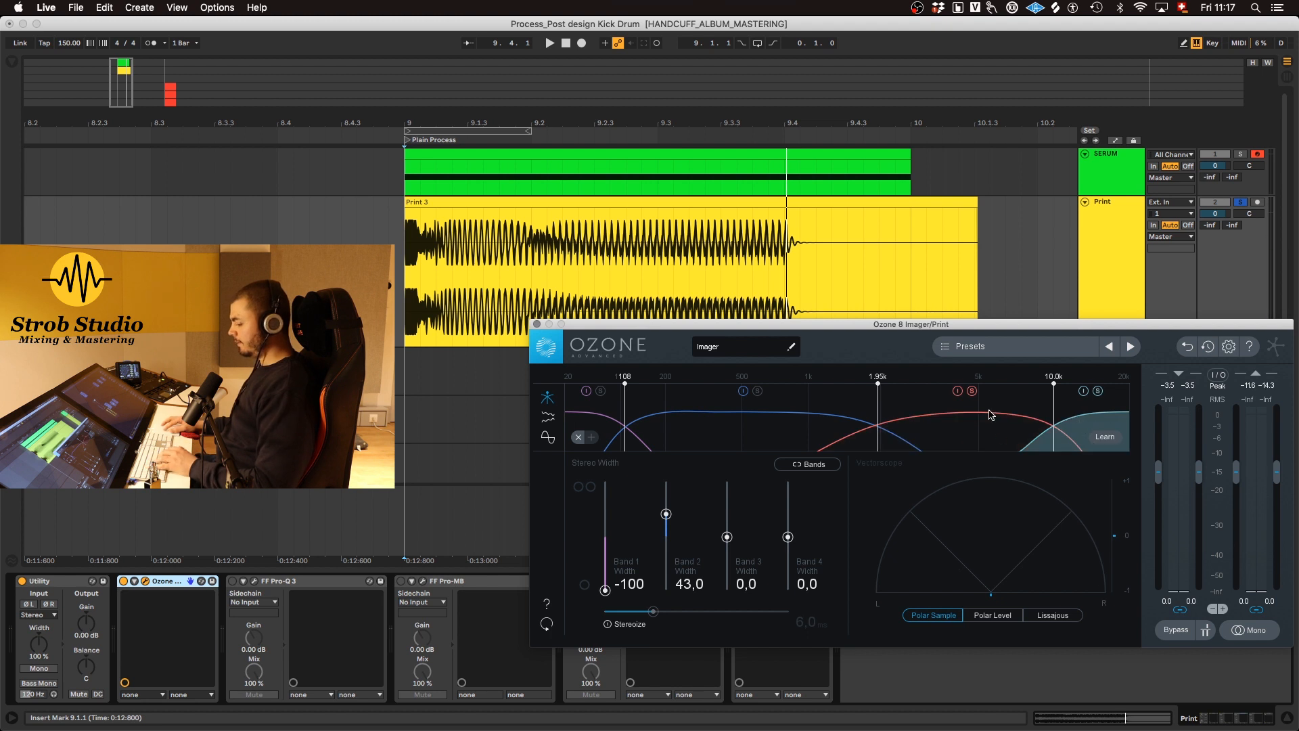
pyautogui.press('space')
pyautogui.press('space')
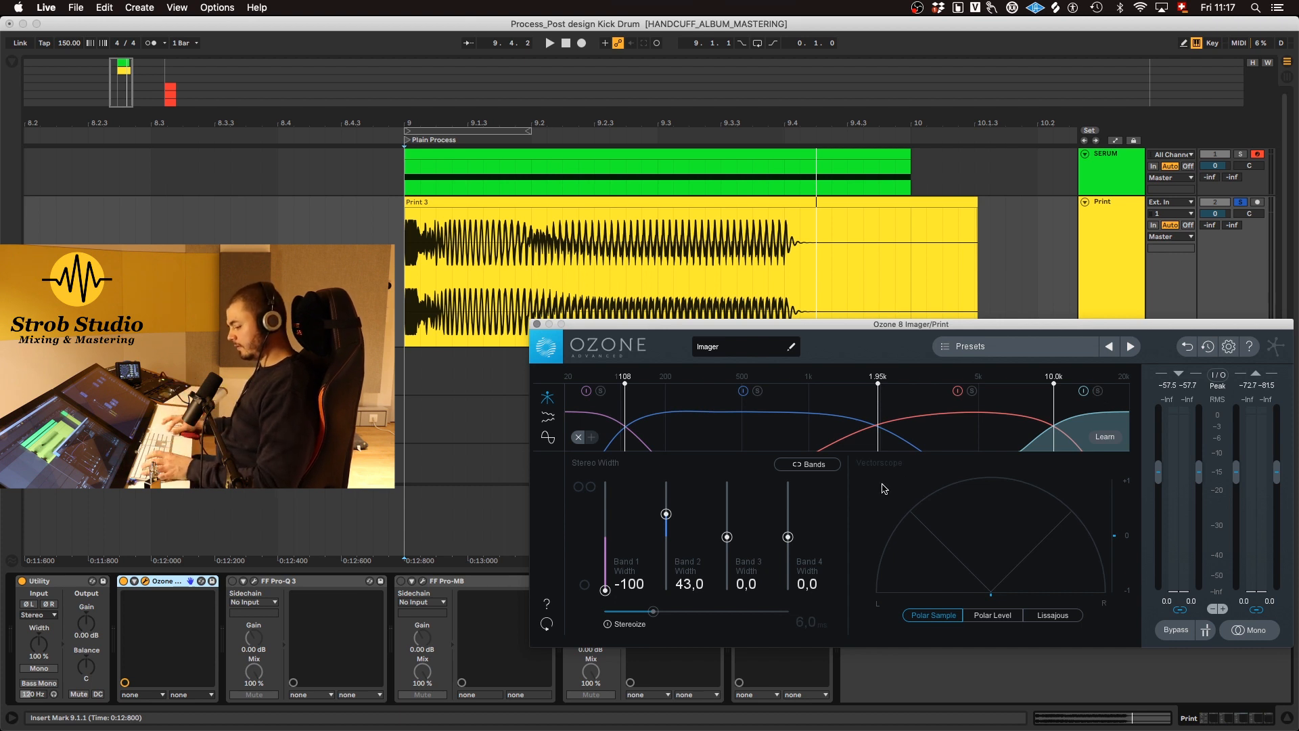
# Widen the Imager's Band 4 to about 36.7 while playing the kick
pyautogui.press('space')
pyautogui.moveTo(788, 538)
pyautogui.mouseDown()
pyautogui.moveTo(784, 485)
pyautogui.moveTo(789, 521)
pyautogui.mouseUp()
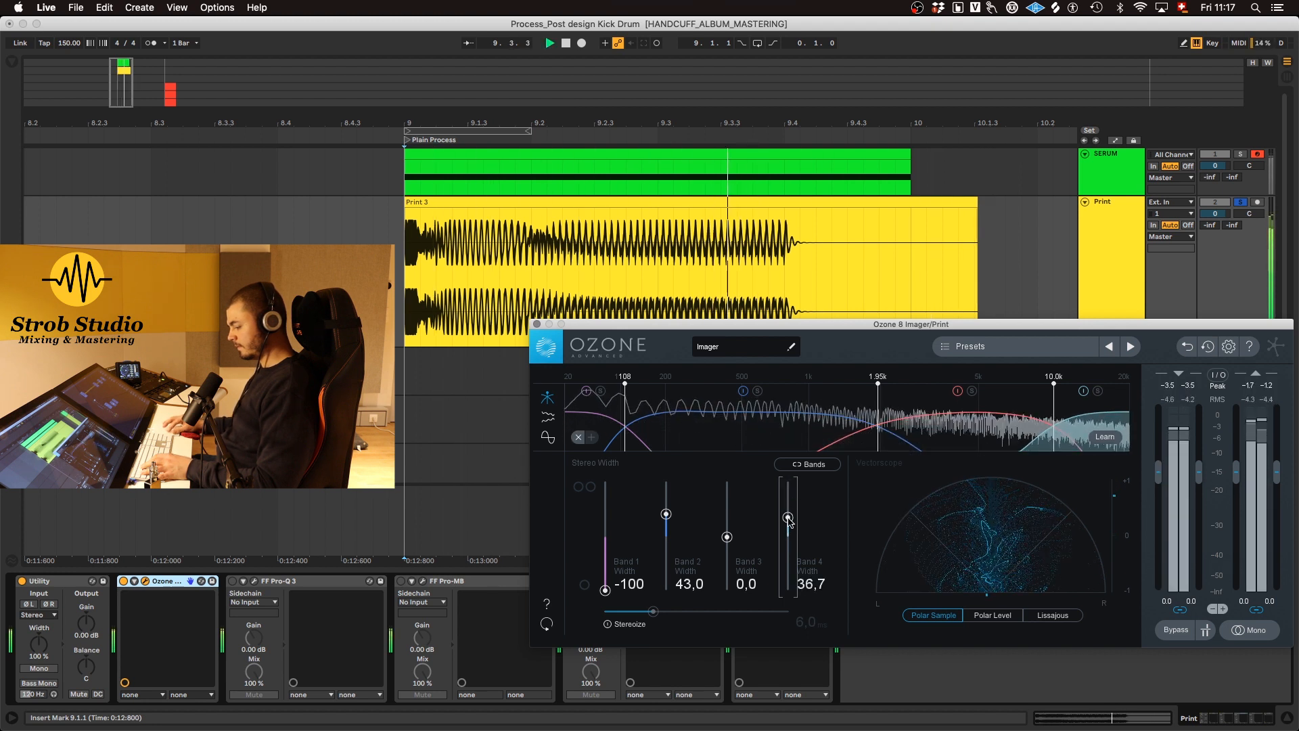
pyautogui.press('space')
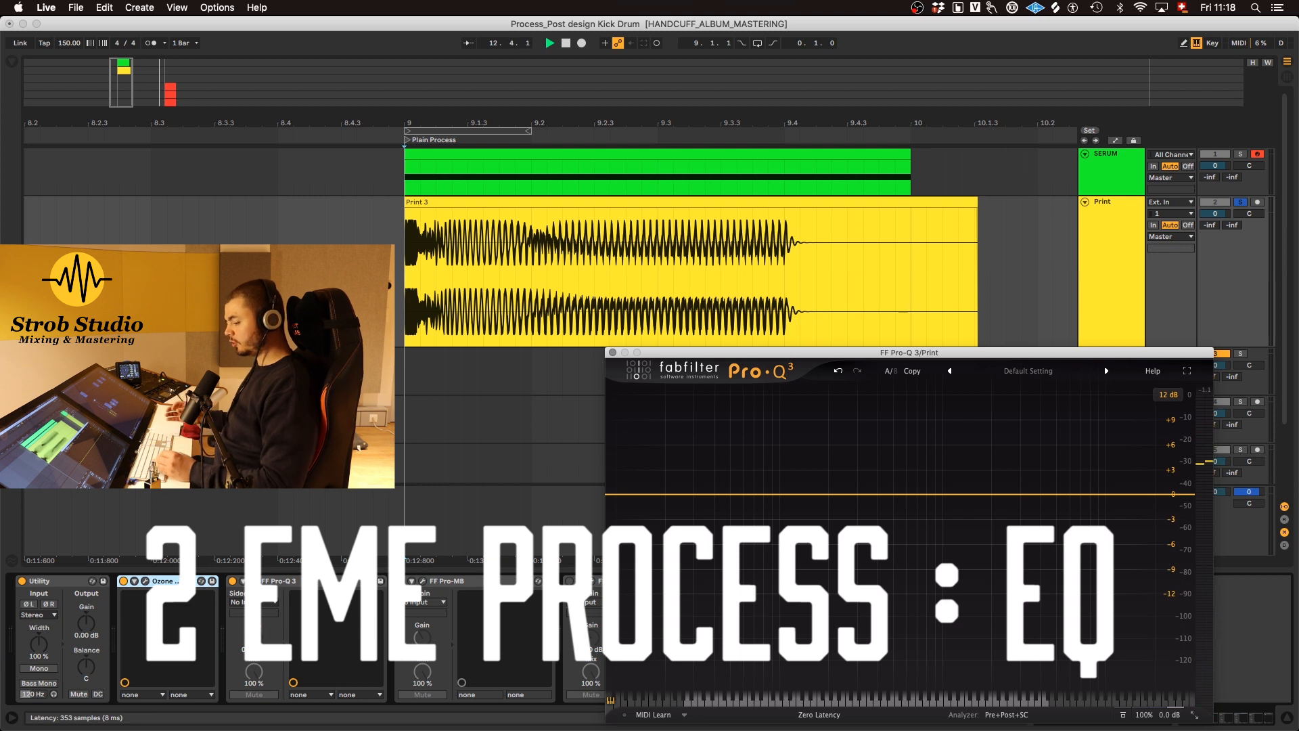
# Add a low-frequency bell boost of about 3 dB in Pro-Q 3 at the kick's fundamental and audition it
pyautogui.moveTo(735, 494); pyautogui.dragTo(724, 466)
pyautogui.press('space')
pyautogui.press('space')
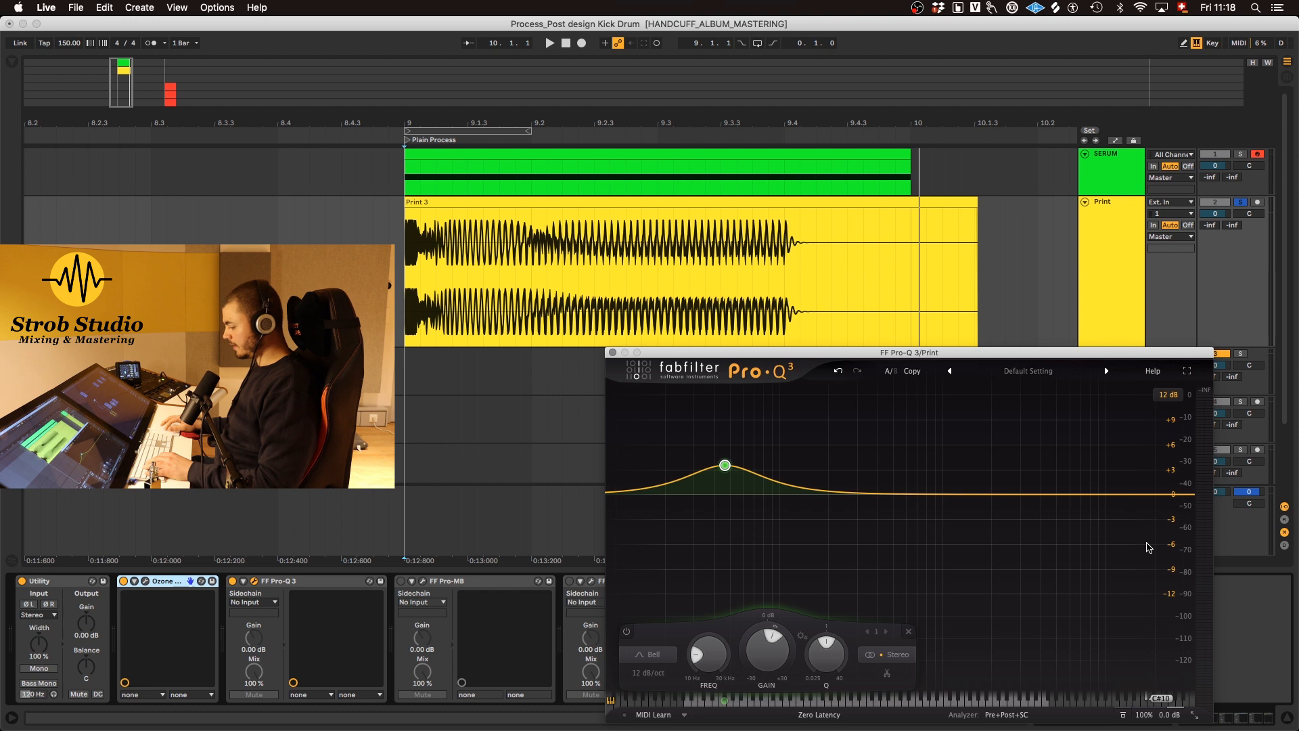
# Add a high cut in Pro-Q 3 at about 18395 Hz with a 24 dB/oct slope
pyautogui.click(1183, 495)
pyautogui.moveTo(1183, 494); pyautogui.dragTo(1150, 496)
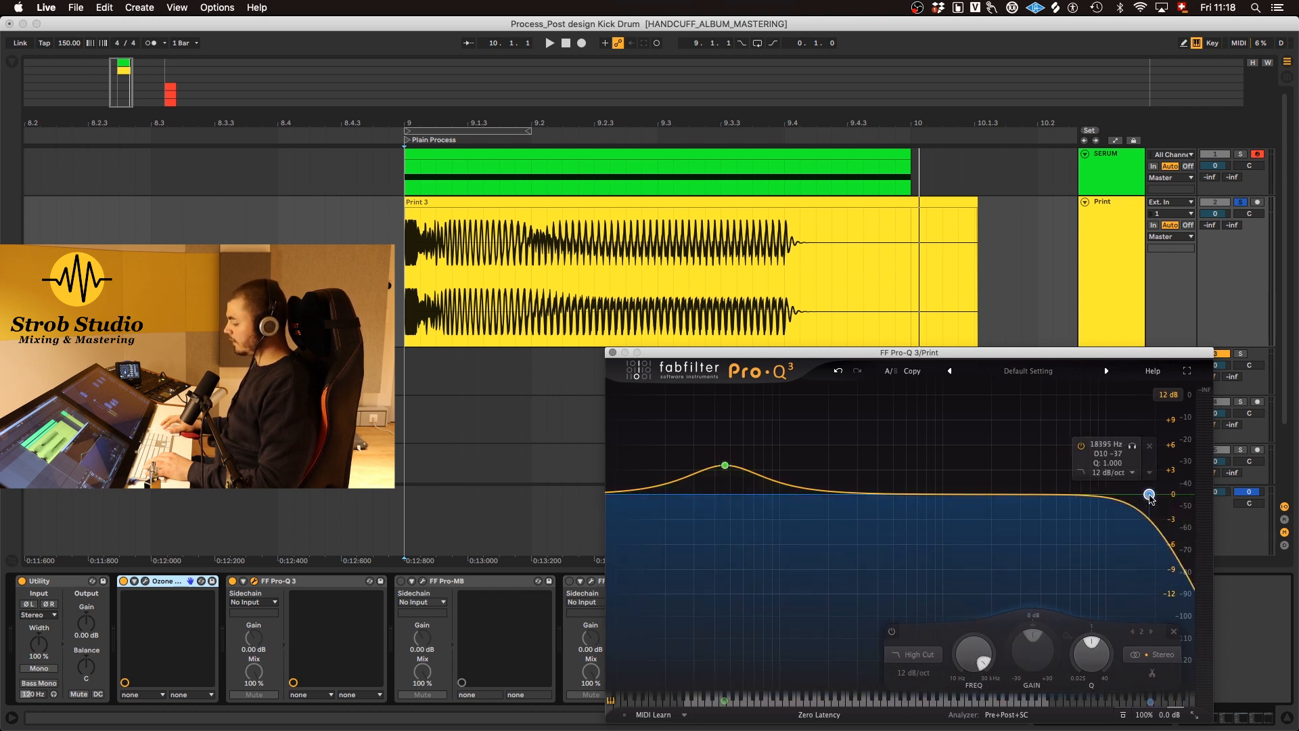
pyautogui.scroll(2, 1149, 496)
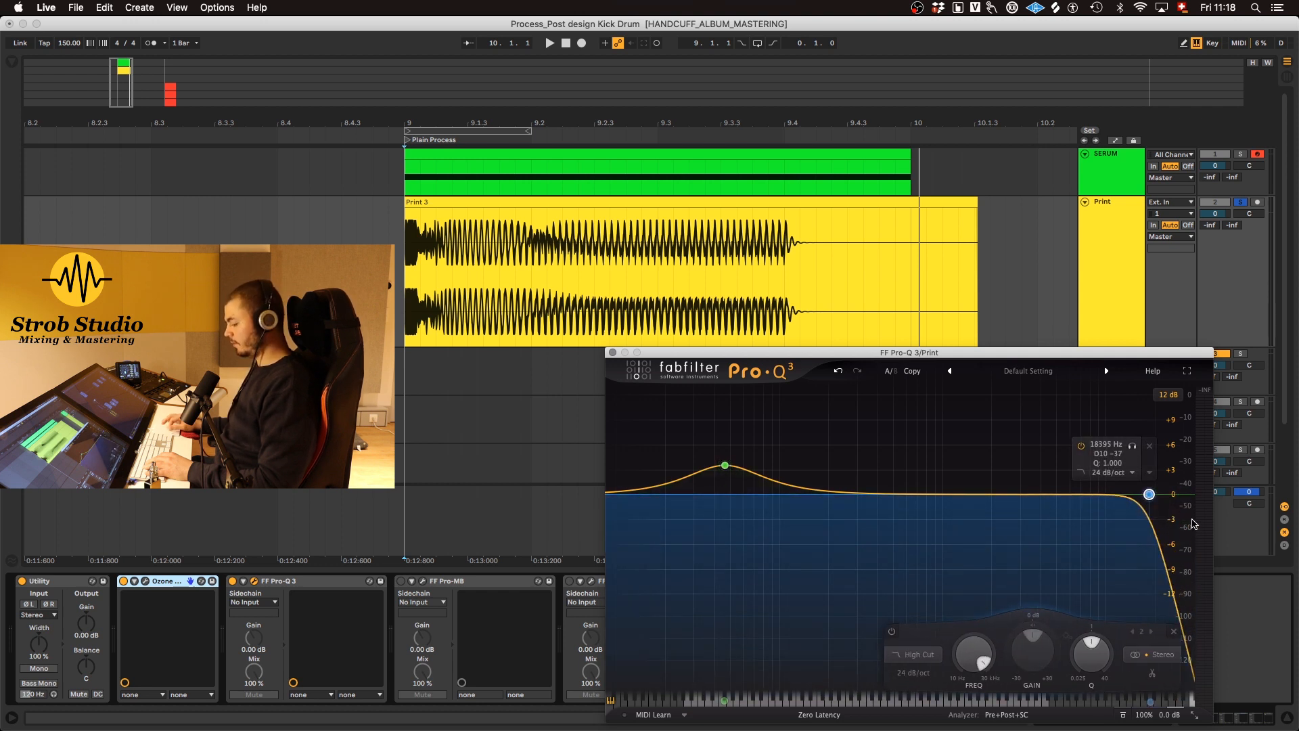
# Audition the equalized kick and shift the high cut to a slightly lower frequency
pyautogui.click(661, 213)
pyautogui.press('space')
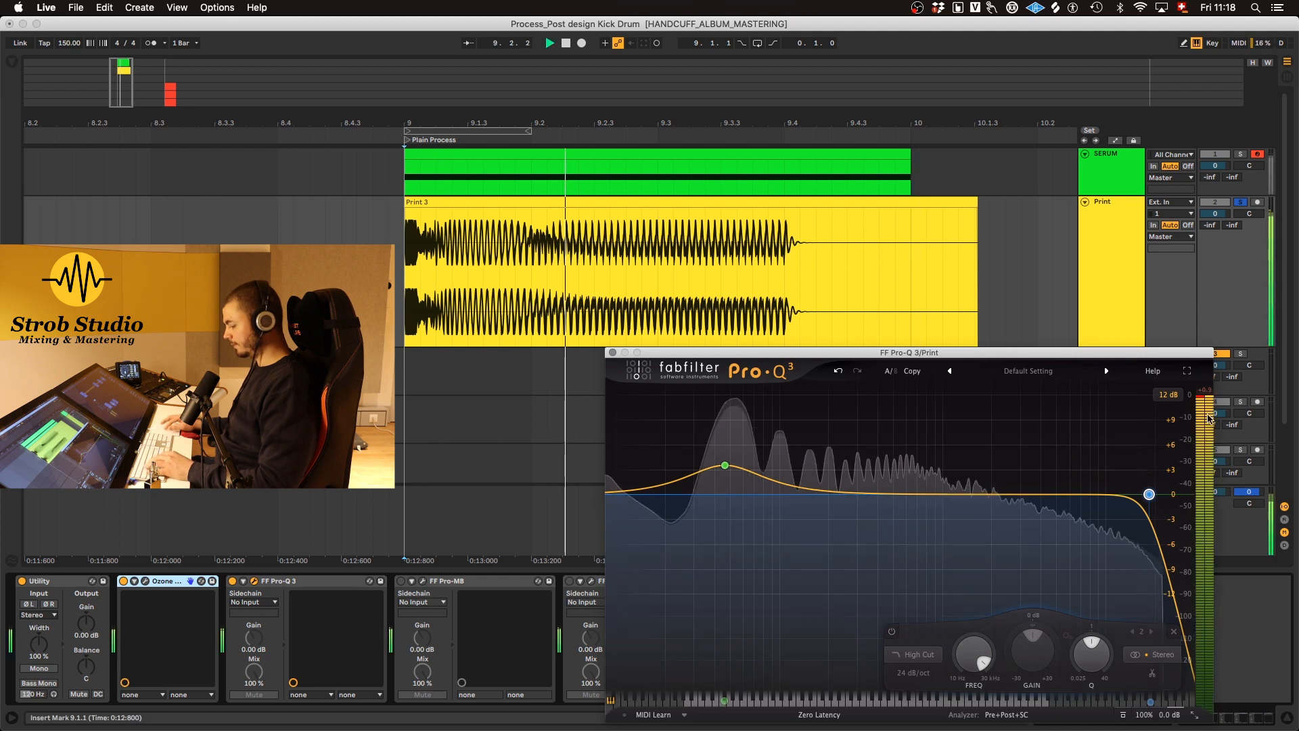
pyautogui.press('space')
pyautogui.press('space')
pyautogui.moveTo(1151, 497)
pyautogui.mouseDown()
pyautogui.moveTo(1193, 499)
pyautogui.moveTo(1127, 500)
pyautogui.moveTo(1143, 500)
pyautogui.mouseUp()
pyautogui.press('space')
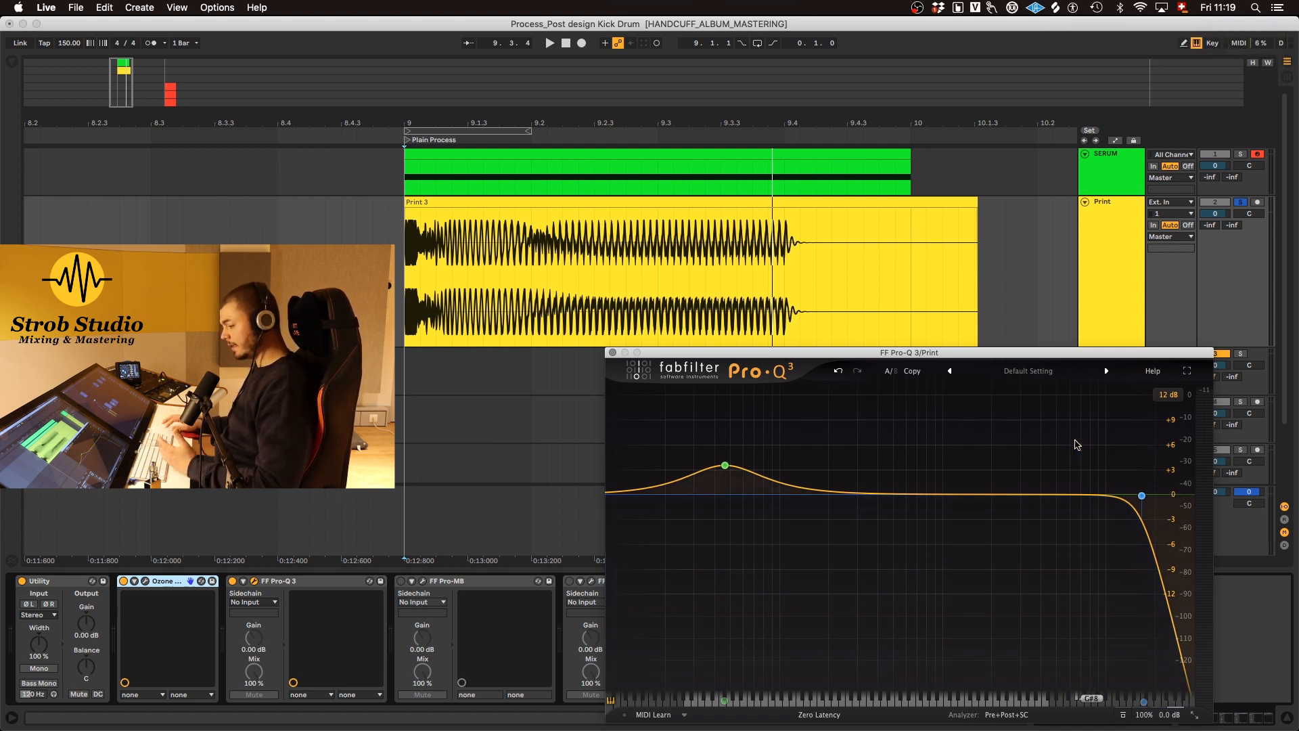
# Add a broad high-frequency bell at about 6561.7 Hz with +0.85 dB gain and a Q of 0.554
pyautogui.moveTo(1054, 494)
pyautogui.mouseDown()
pyautogui.moveTo(1023, 491)
pyautogui.moveTo(1034, 448)
pyautogui.moveTo(1074, 438)
pyautogui.moveTo(1061, 477)
pyautogui.moveTo(1078, 488)
pyautogui.mouseUp()
pyautogui.scroll(-5, 1033, 492)
pyautogui.press('space')
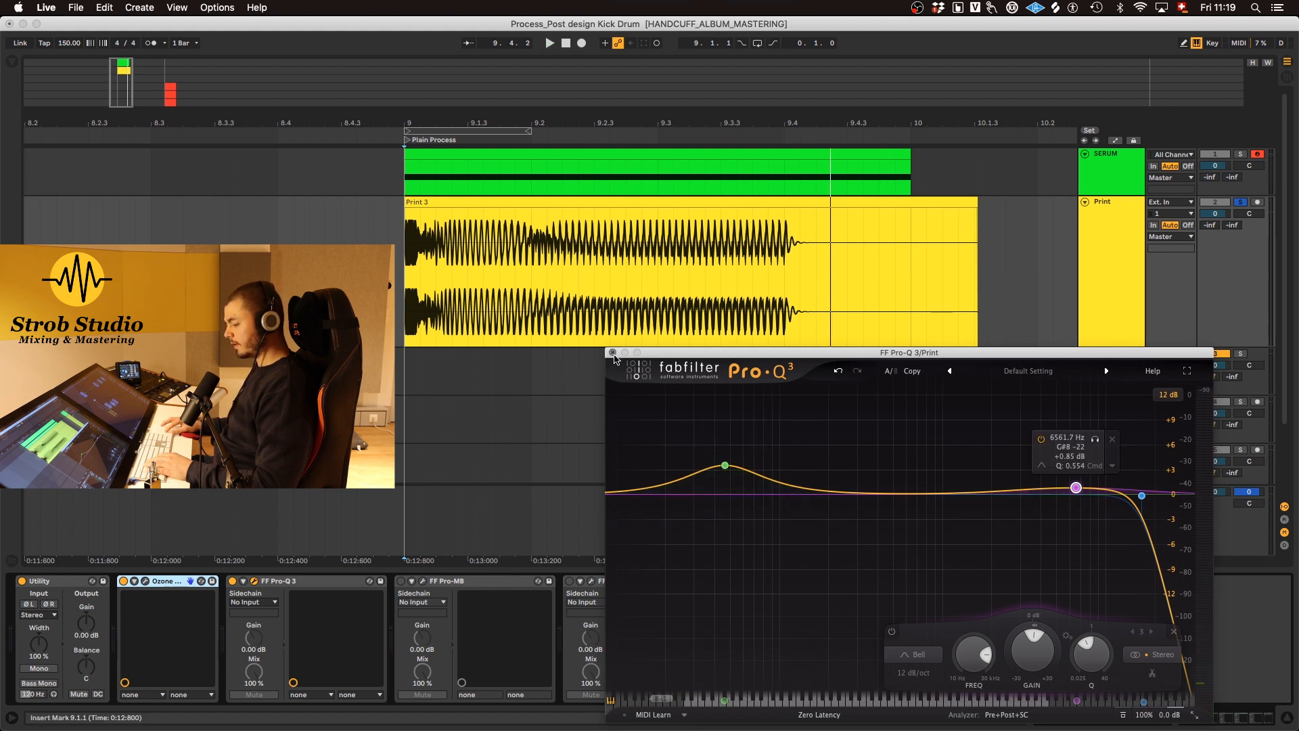
# Add a 12 dB/oct low cut at about 11.27 Hz with a Q of 1.126 while listening to the kick
pyautogui.click(617, 493)
pyautogui.press('space')
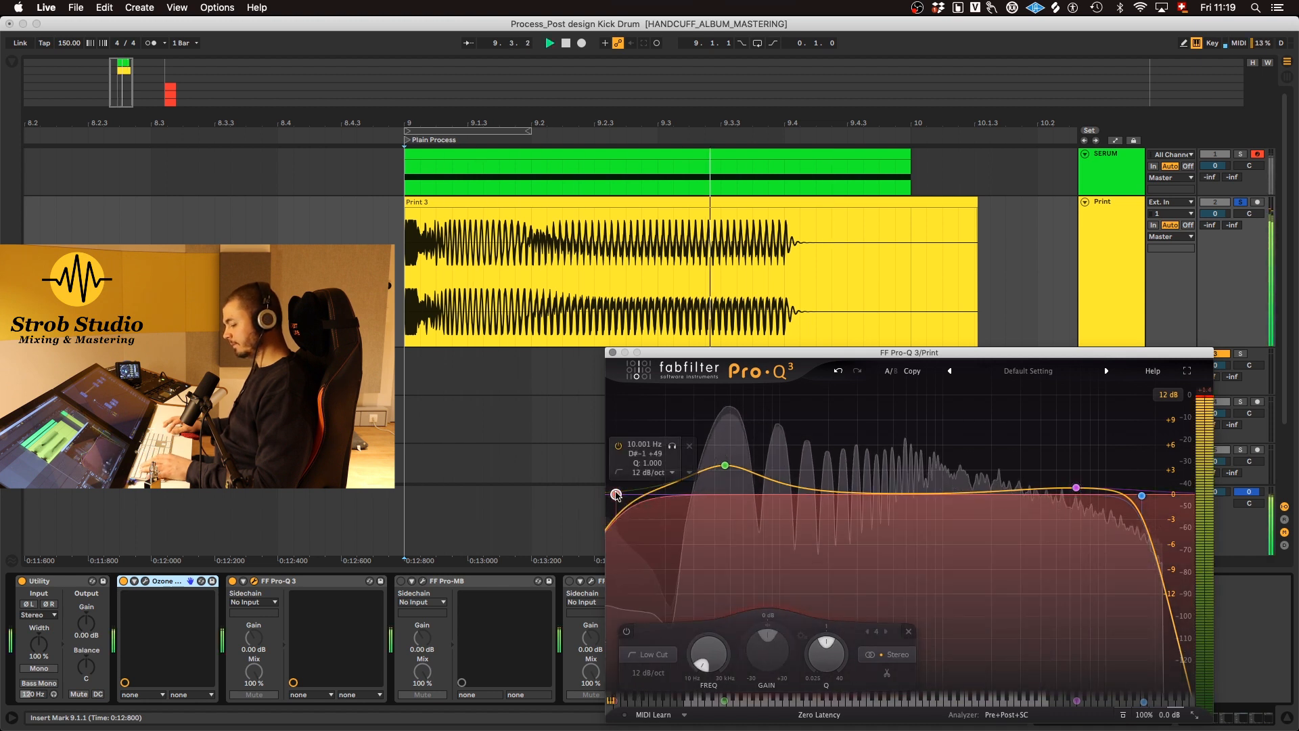
pyautogui.moveTo(616, 494)
pyautogui.mouseDown()
pyautogui.moveTo(677, 489)
pyautogui.moveTo(625, 486)
pyautogui.mouseUp()
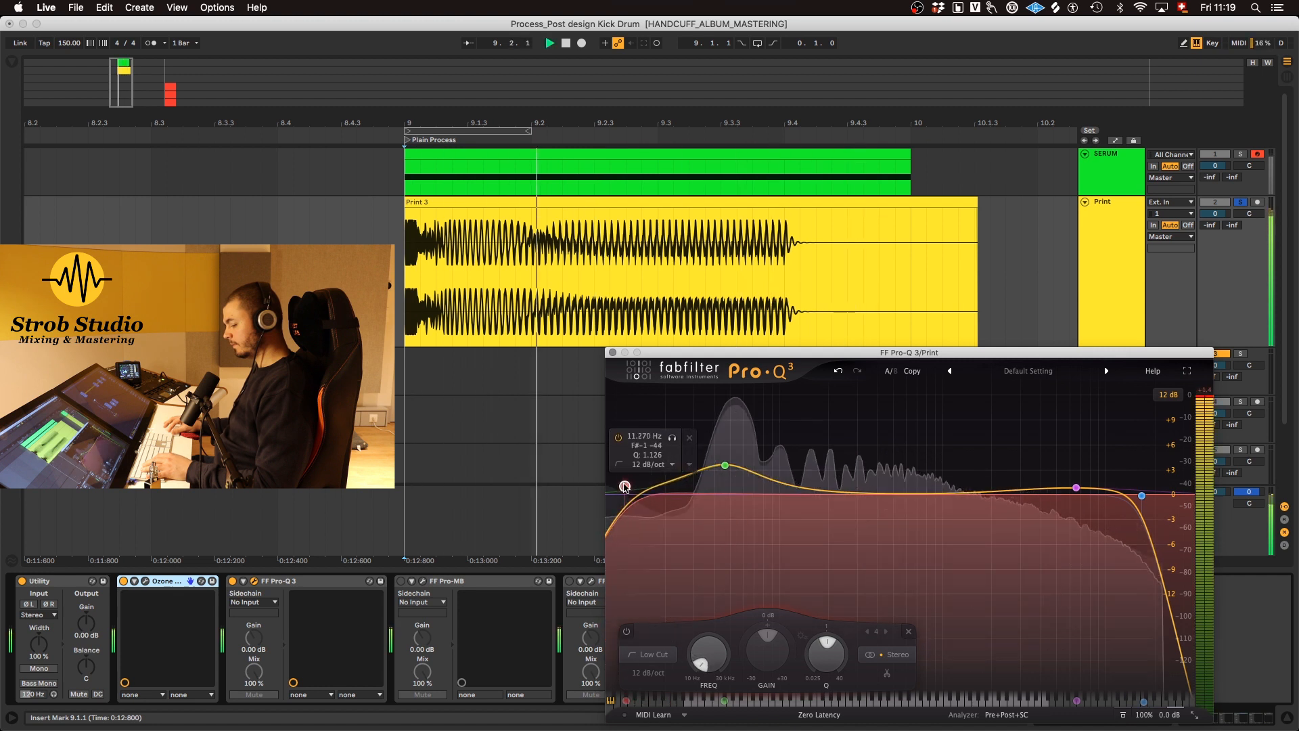
pyautogui.press('space')
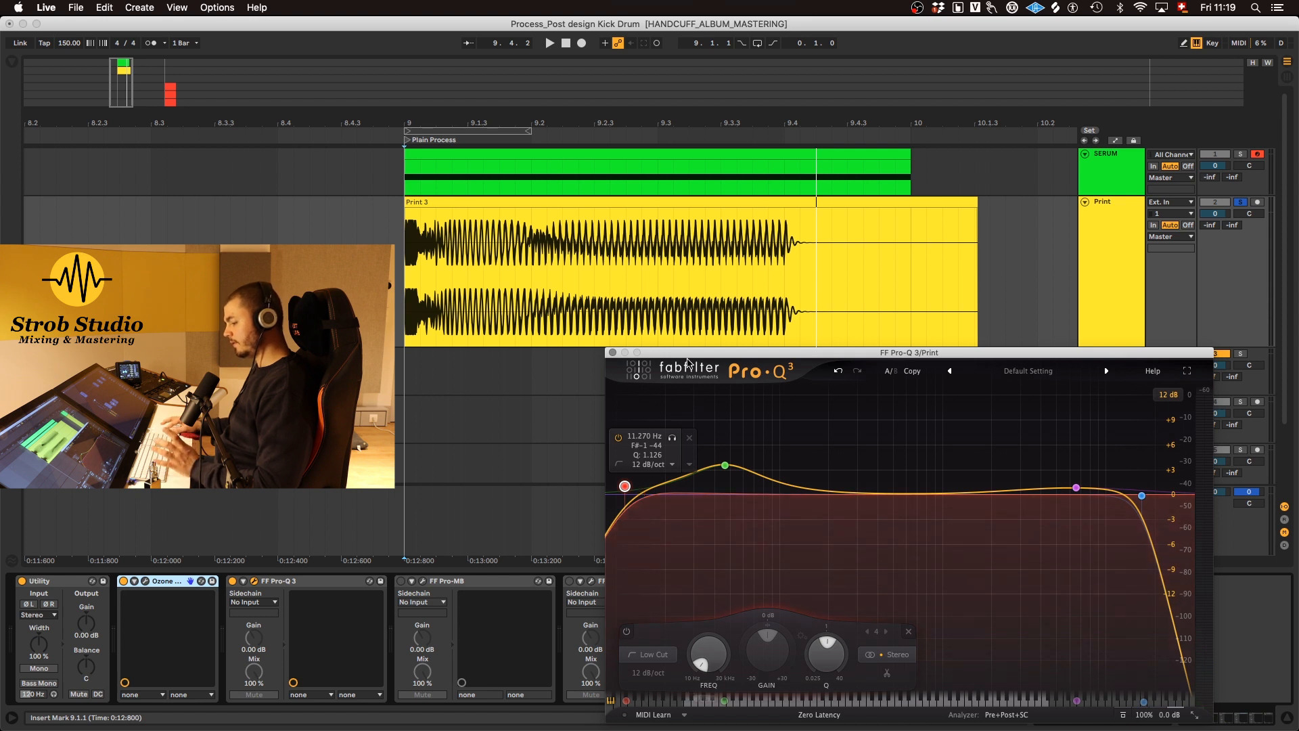
# Activate Newfangled Saturate on the Print track and reset its spectral clipper drive to 0.0 dB
pyautogui.moveTo(677, 353); pyautogui.dragTo(476, 154)
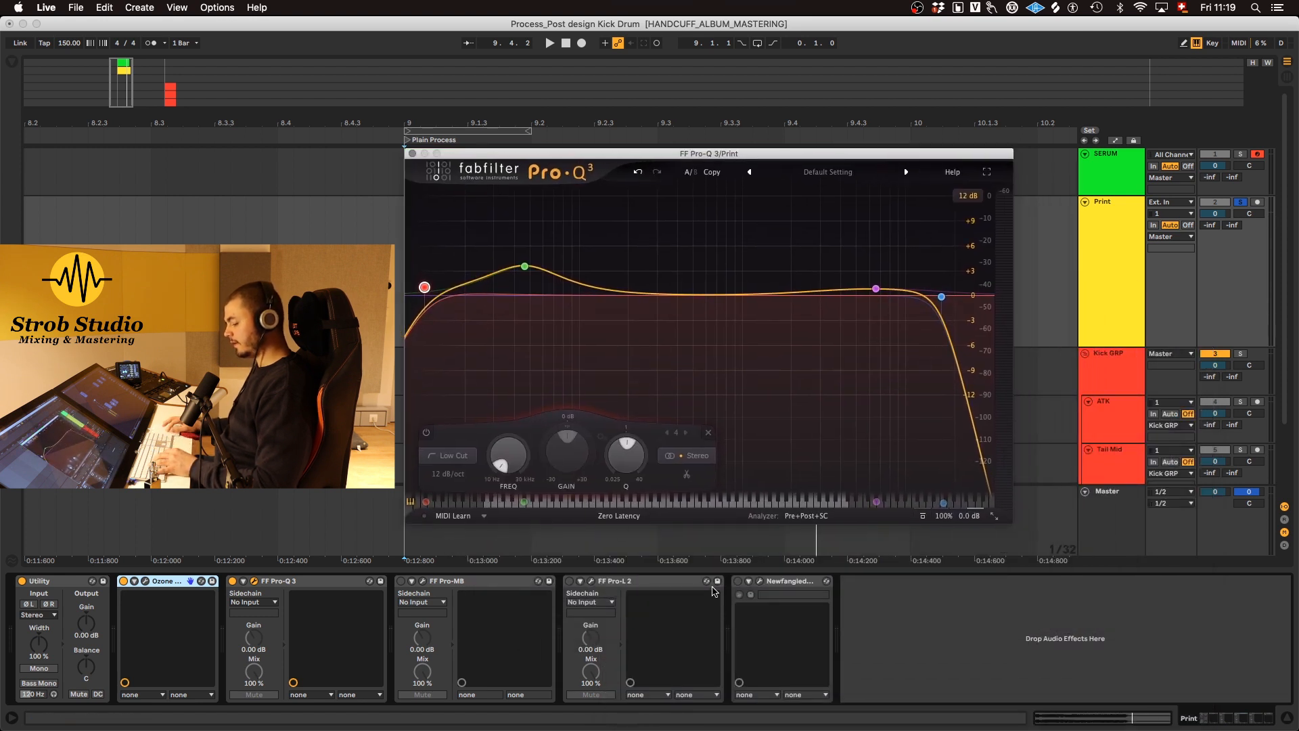
pyautogui.click(795, 596)
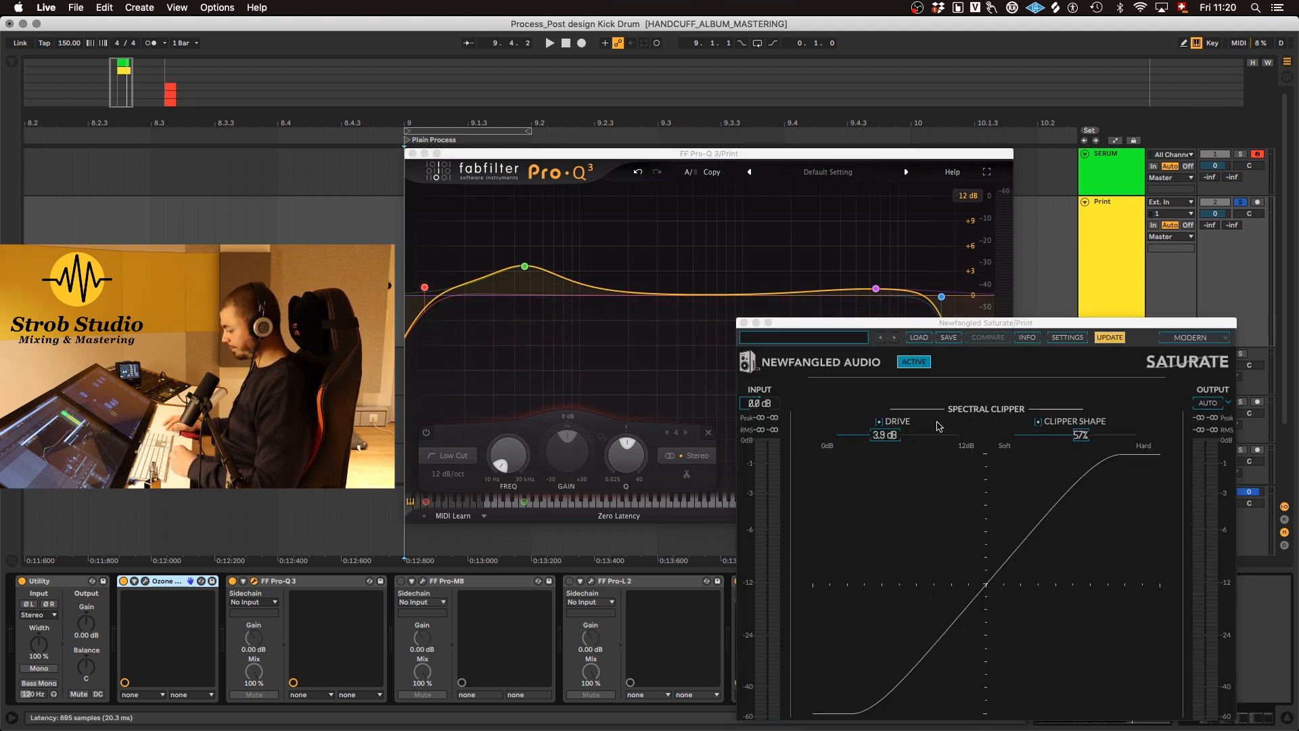
pyautogui.doubleClick(887, 439)
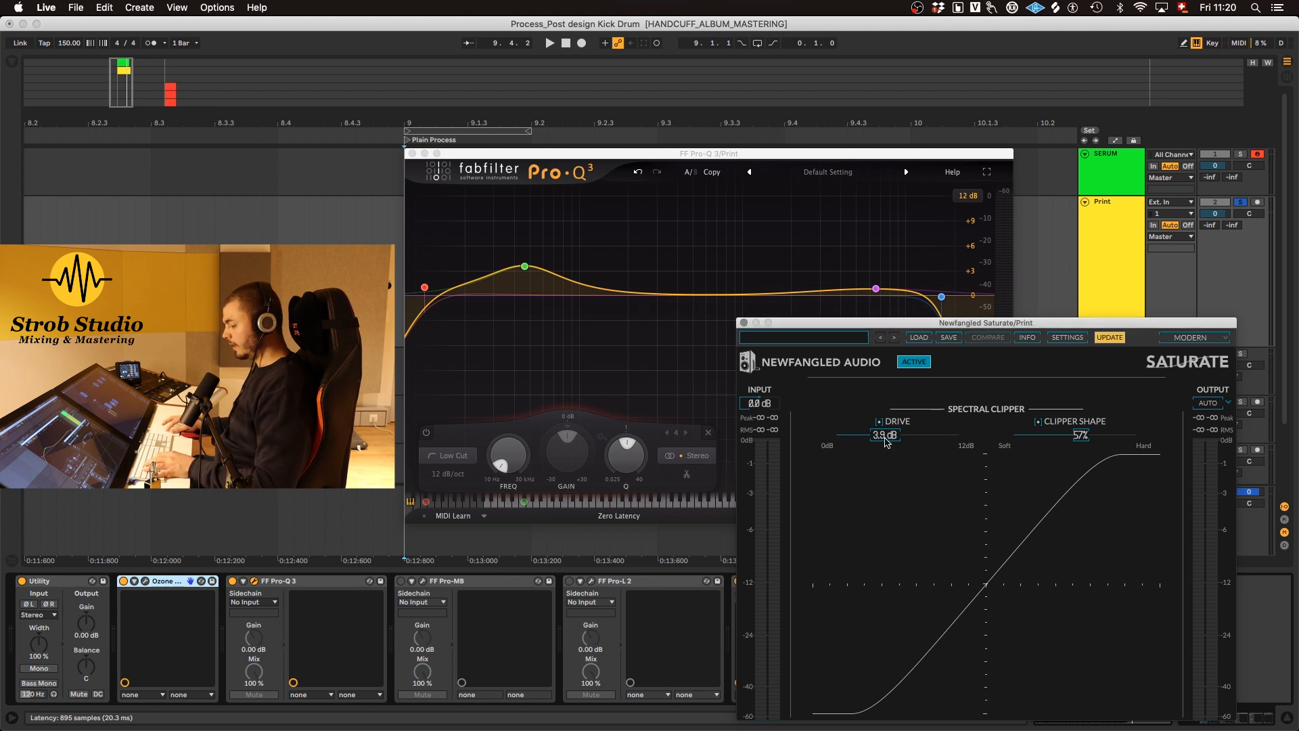
pyautogui.moveTo(814, 324); pyautogui.dragTo(767, 258)
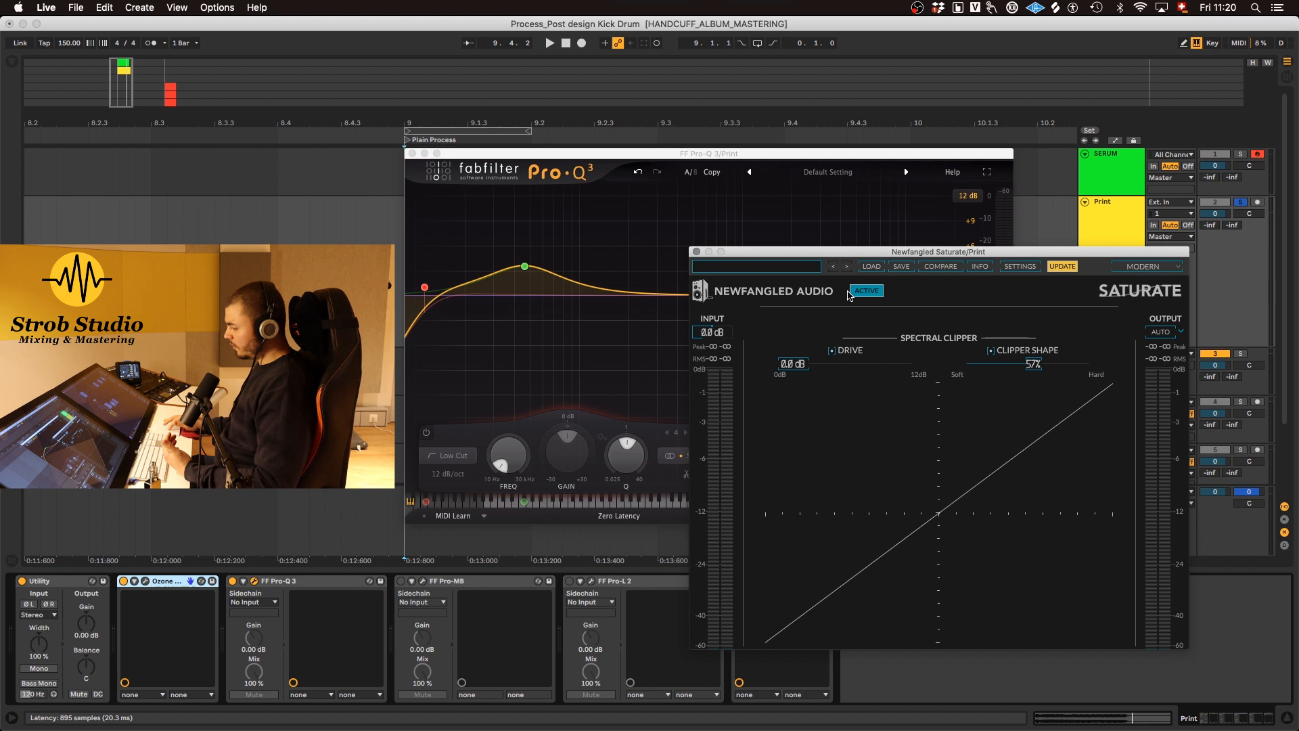
# Raise the Saturate drive to 2.8 dB while auditioning the kick
pyautogui.press('space')
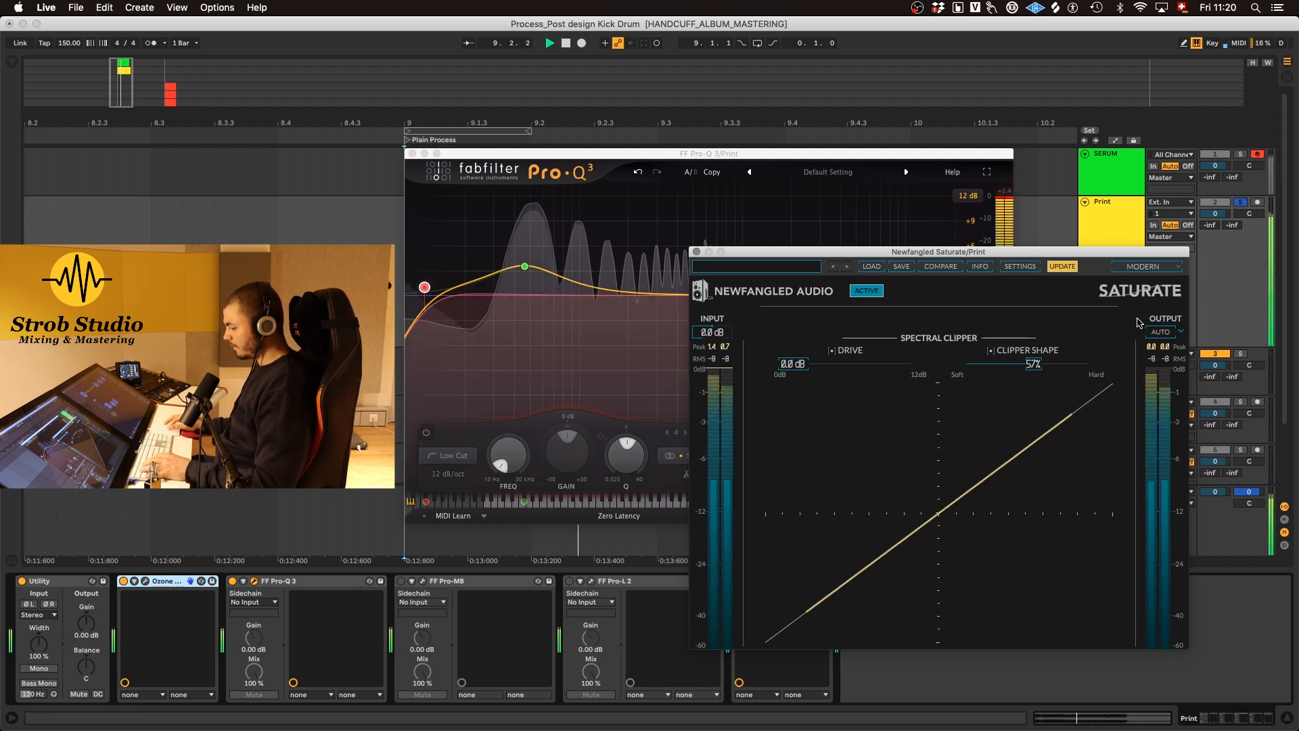
pyautogui.moveTo(818, 366); pyautogui.dragTo(842, 371)
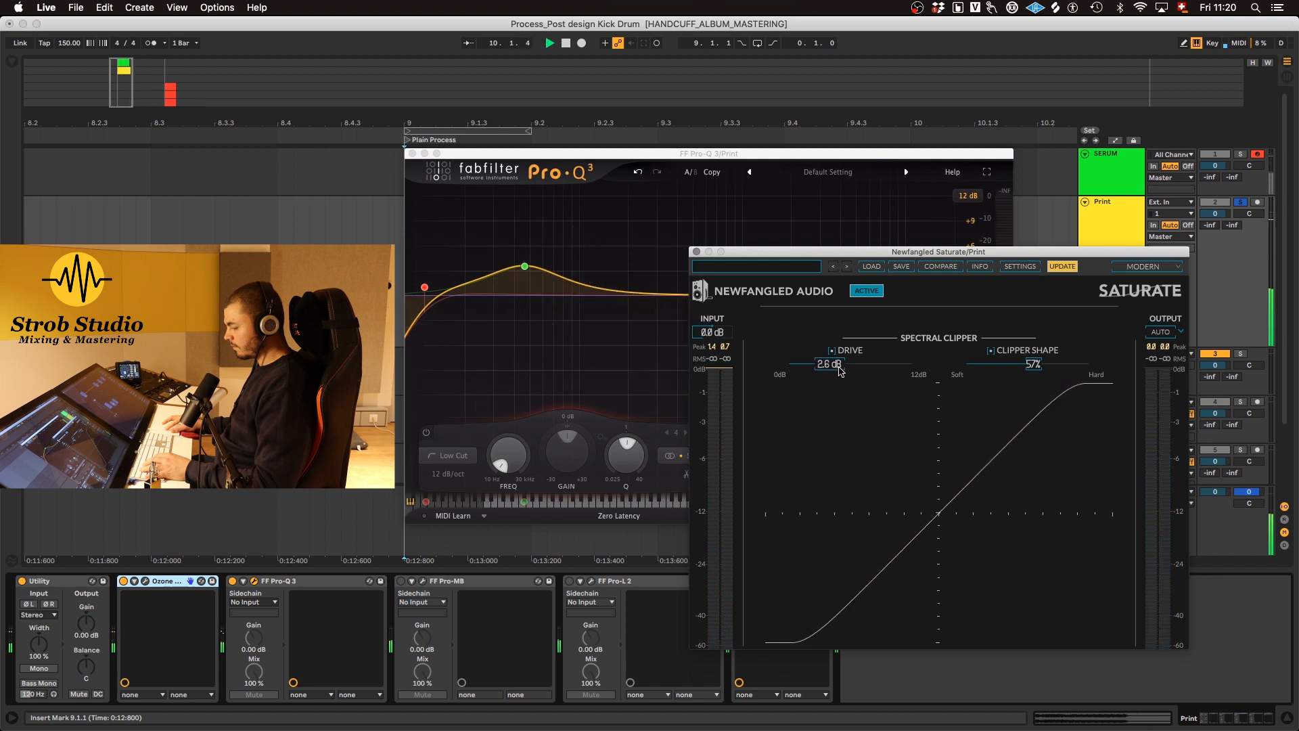
pyautogui.press('space')
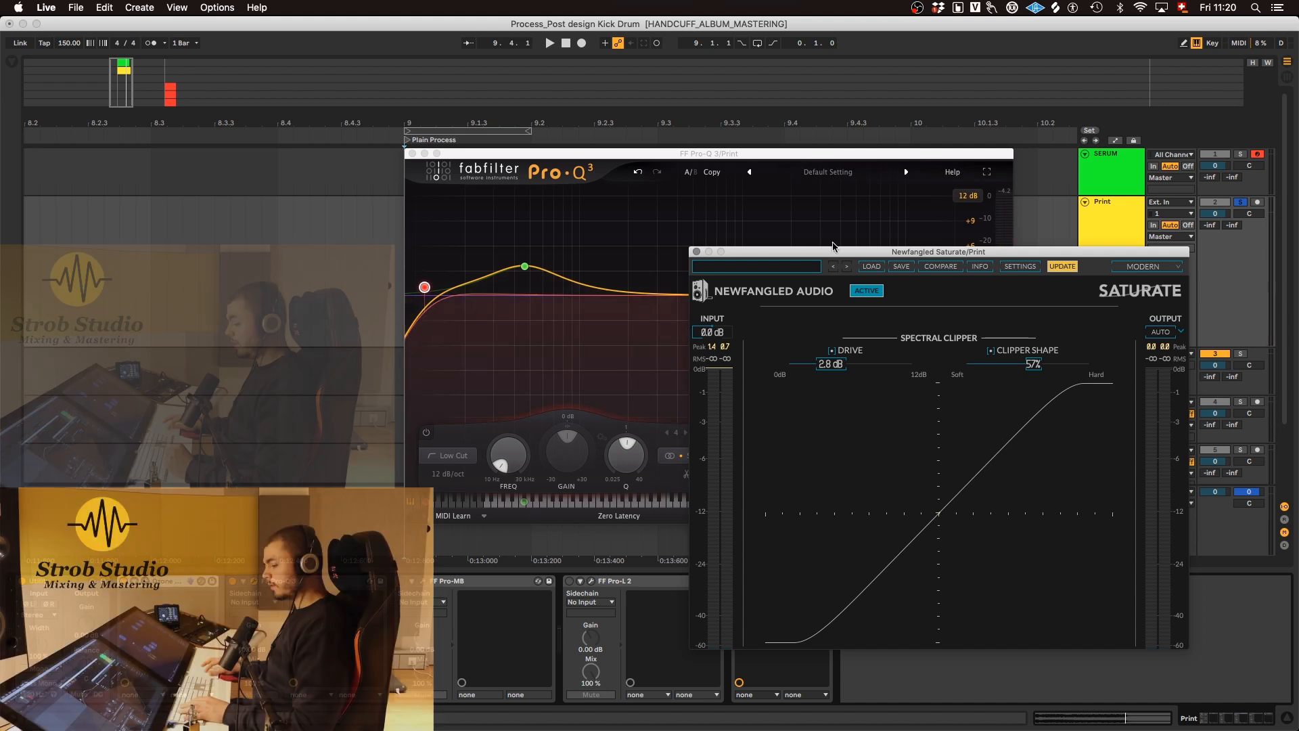
# Arrange the Pro-Q 3 and Saturate windows side by side and lower the low cut to 10 Hz while the kick plays
pyautogui.moveTo(507, 257)
pyautogui.moveTo(846, 253); pyautogui.dragTo(890, 254)
pyautogui.moveTo(805, 158); pyautogui.dragTo(513, 186)
pyautogui.moveTo(134, 318)
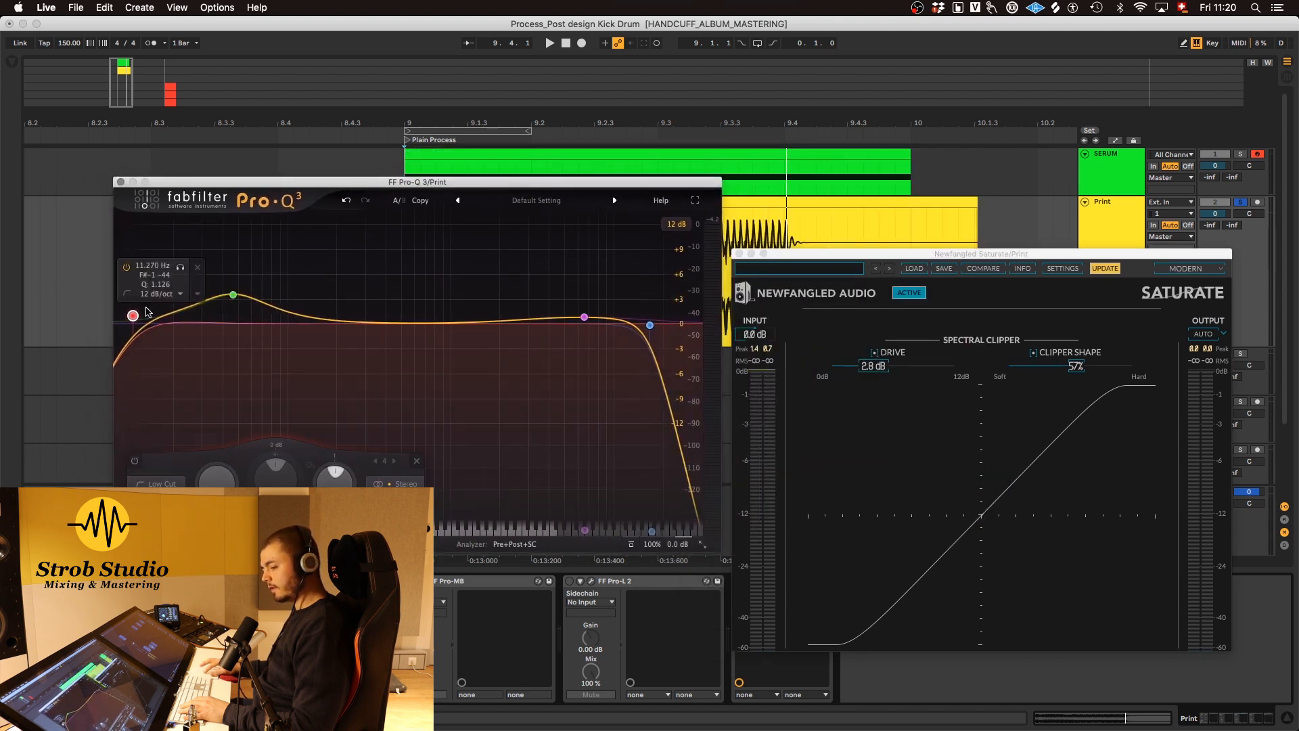
pyautogui.press('space')
pyautogui.moveTo(134, 318)
pyautogui.mouseDown()
pyautogui.moveTo(172, 317)
pyautogui.moveTo(122, 316)
pyautogui.mouseUp()
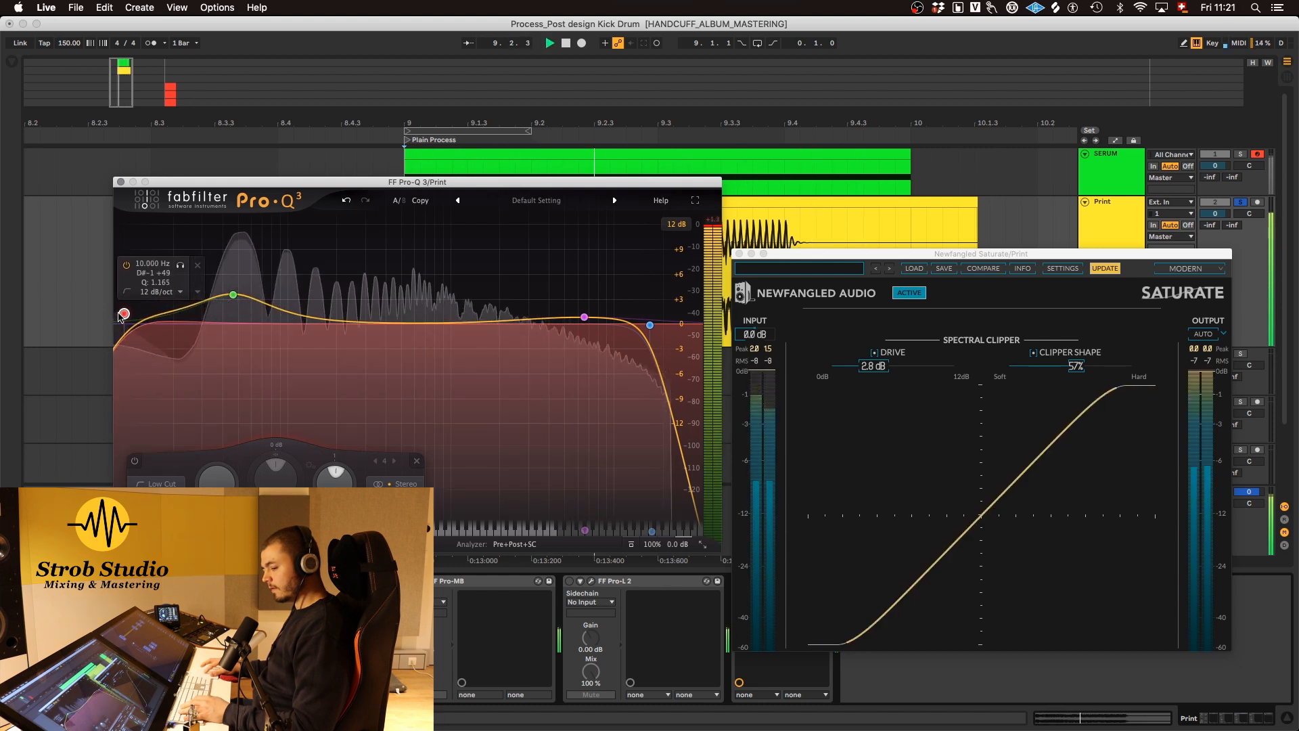
# Listen to the kick with the Pro-Q 3 low cut band bypassed to judge its effect
pyautogui.press('space')
pyautogui.click(135, 462)
pyautogui.press('space')
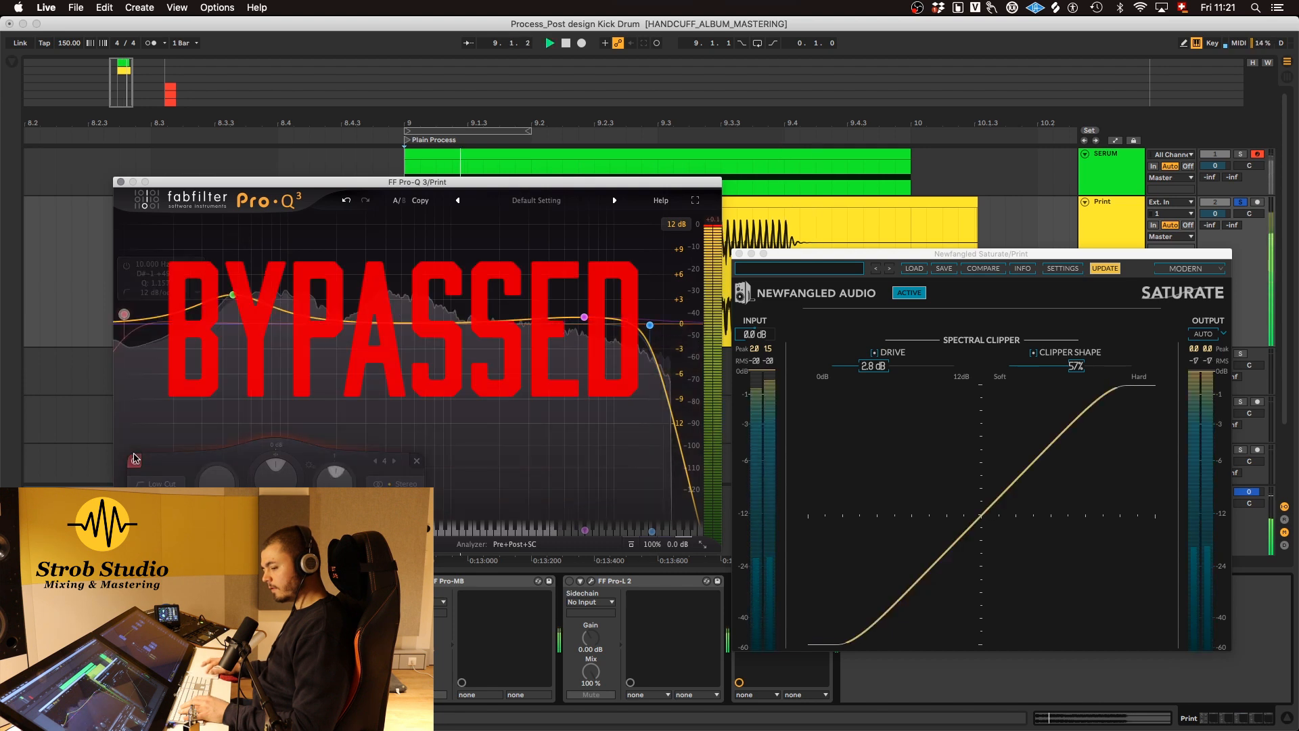
pyautogui.press('space')
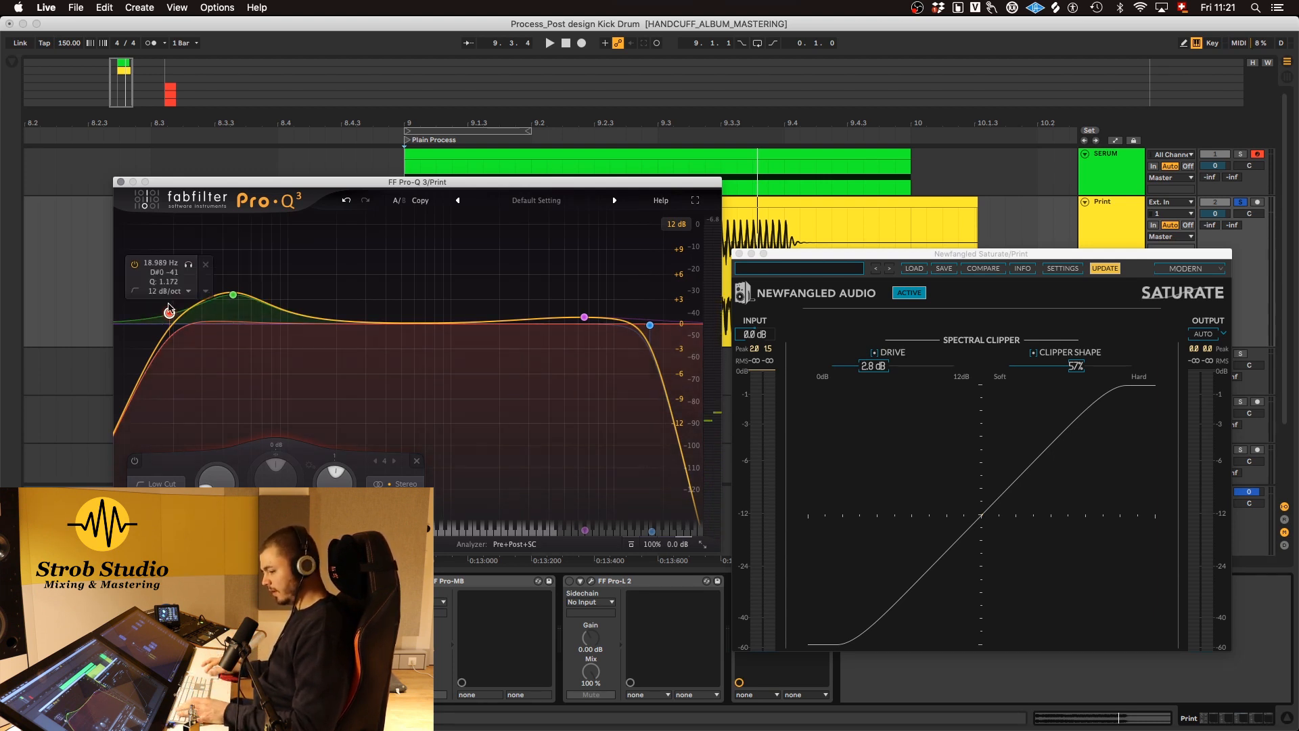
# Set the Pro-Q 3 low cut to about 12.011 Hz and audition the kick
pyautogui.moveTo(169, 313); pyautogui.dragTo(137, 314)
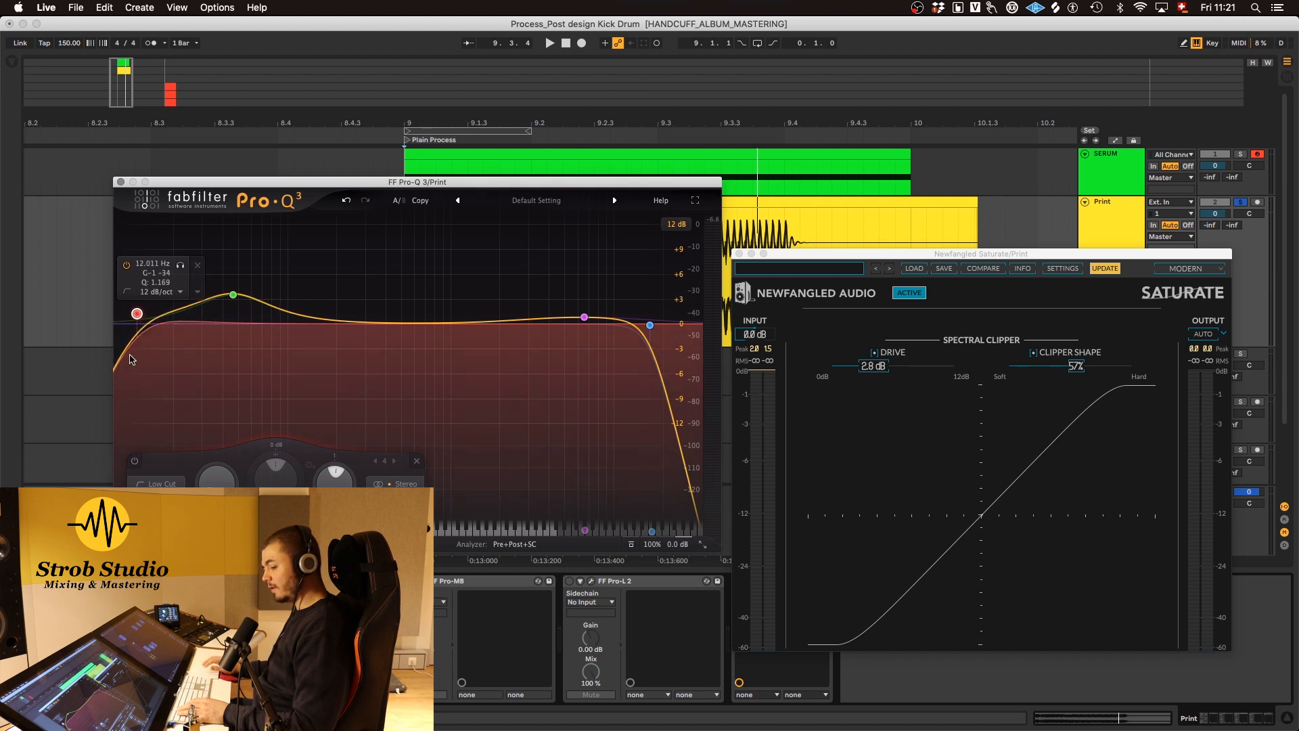
pyautogui.press('space')
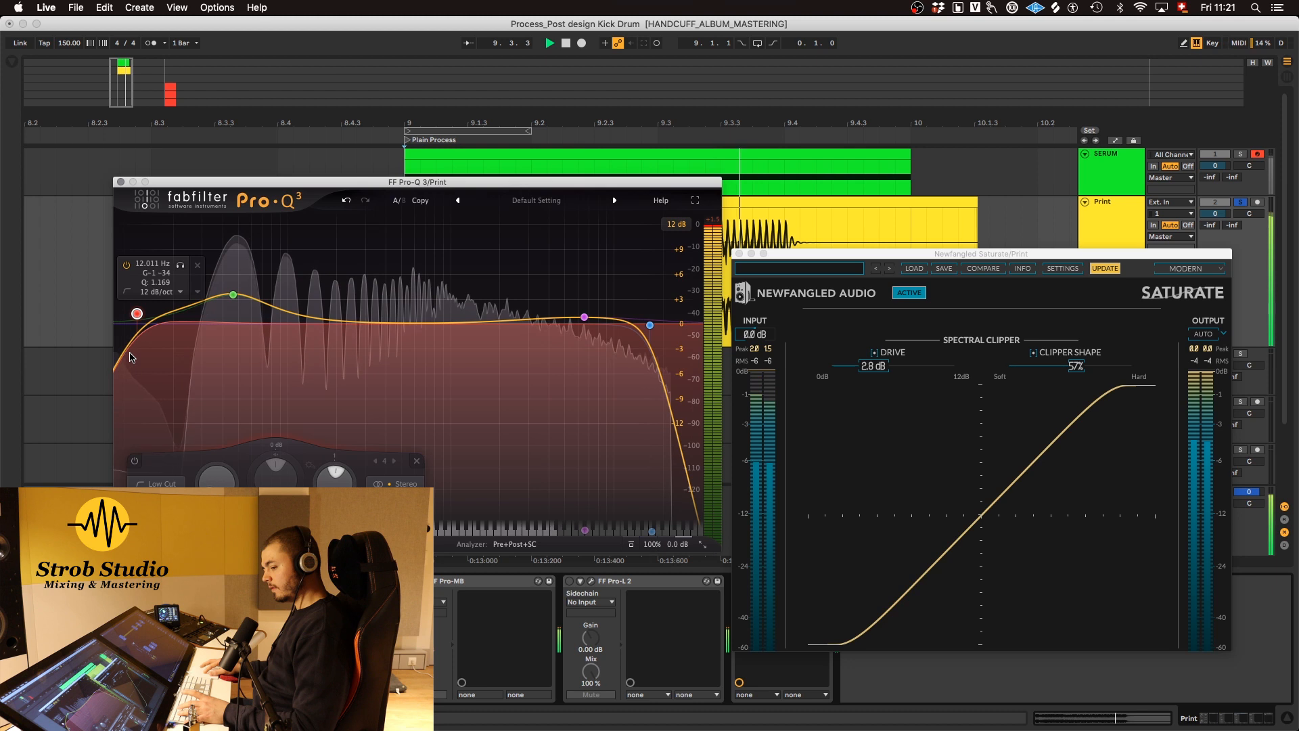
pyautogui.press('space')
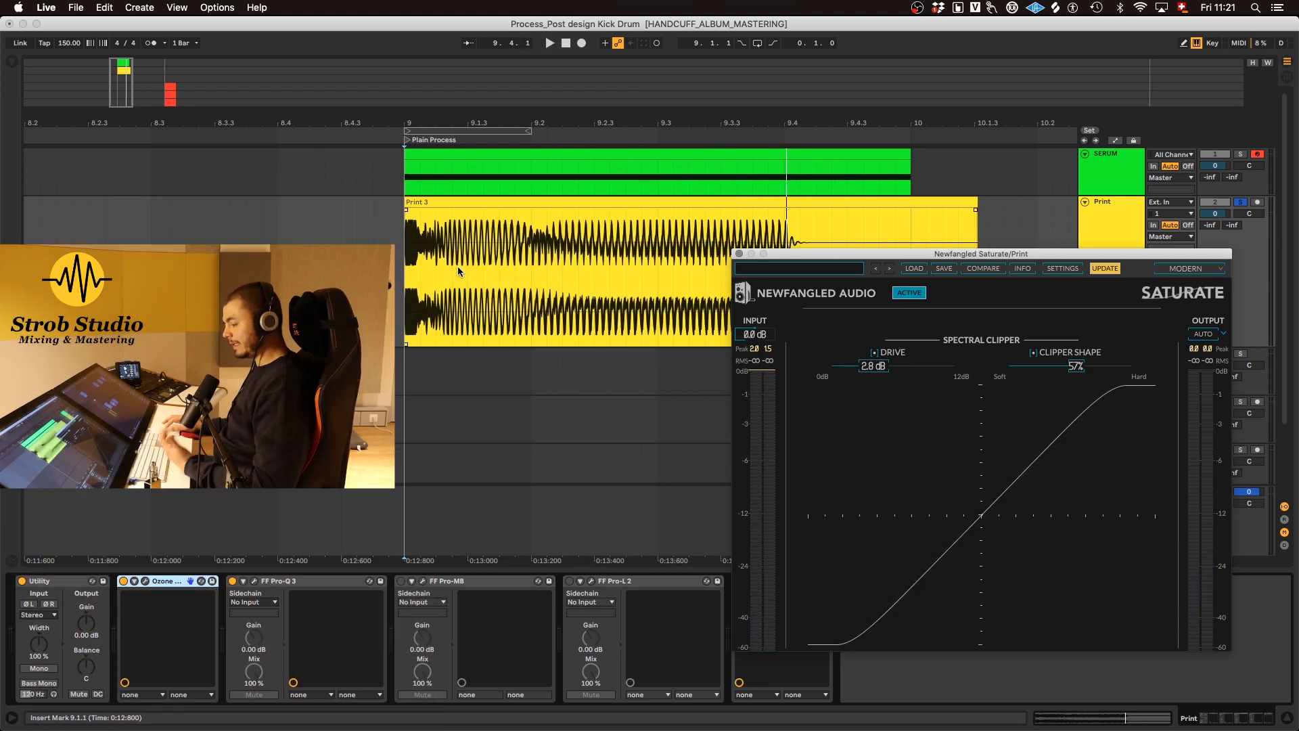
# Split the Print 3 clip about 37 ms after its start and lengthen the fade at the end of the attack piece
pyautogui.click(407, 276)
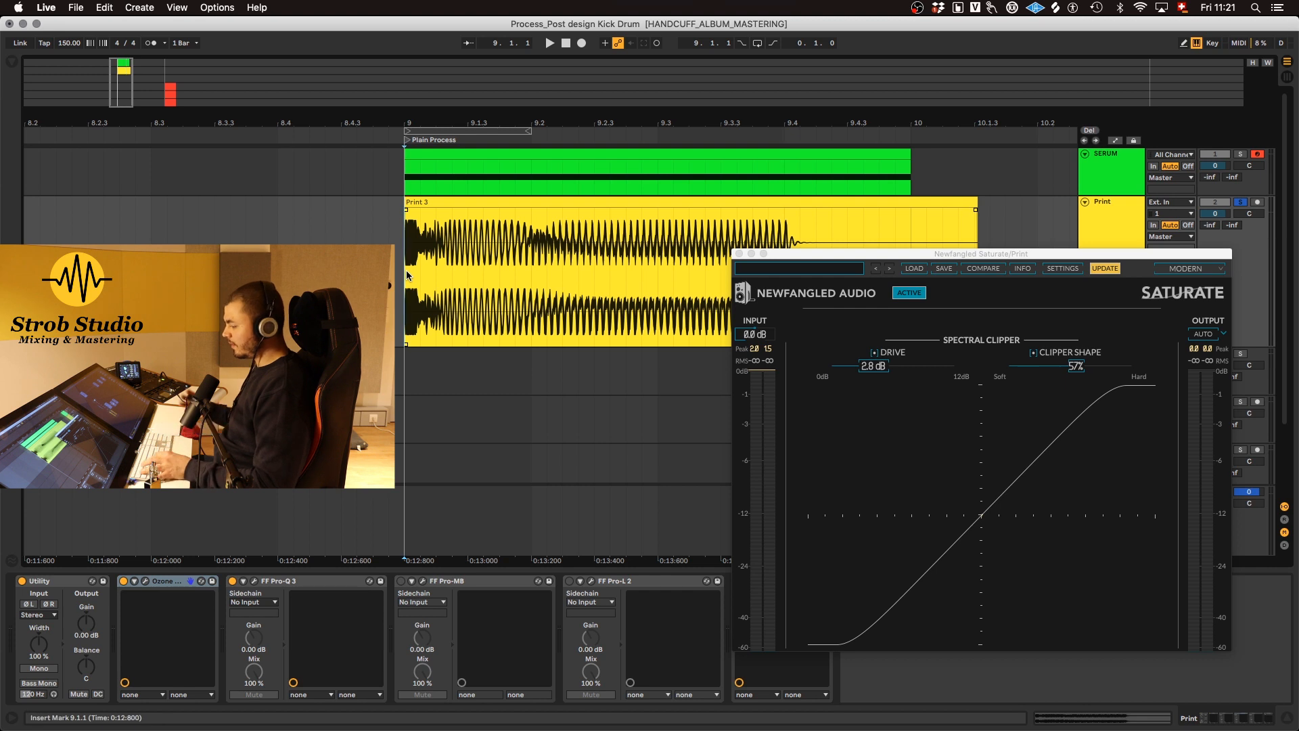
pyautogui.press('space')
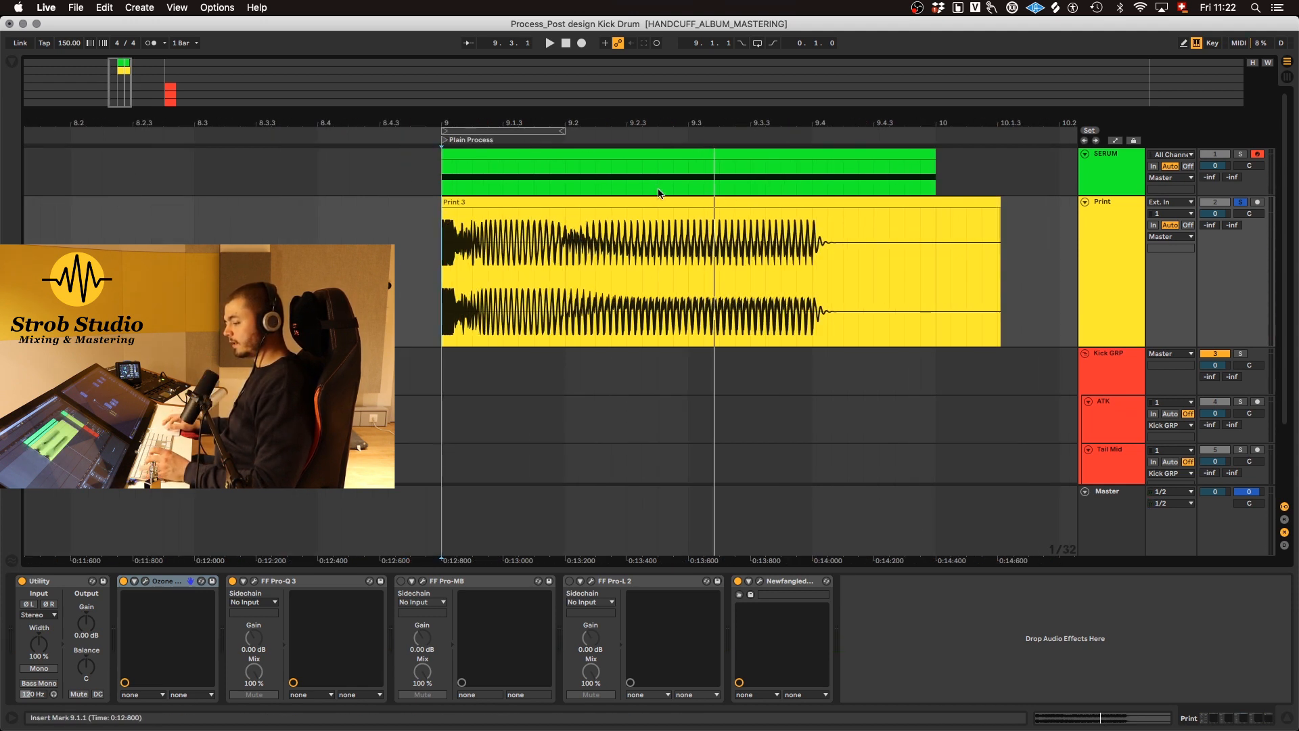
pyautogui.scroll(5, 446, 283)
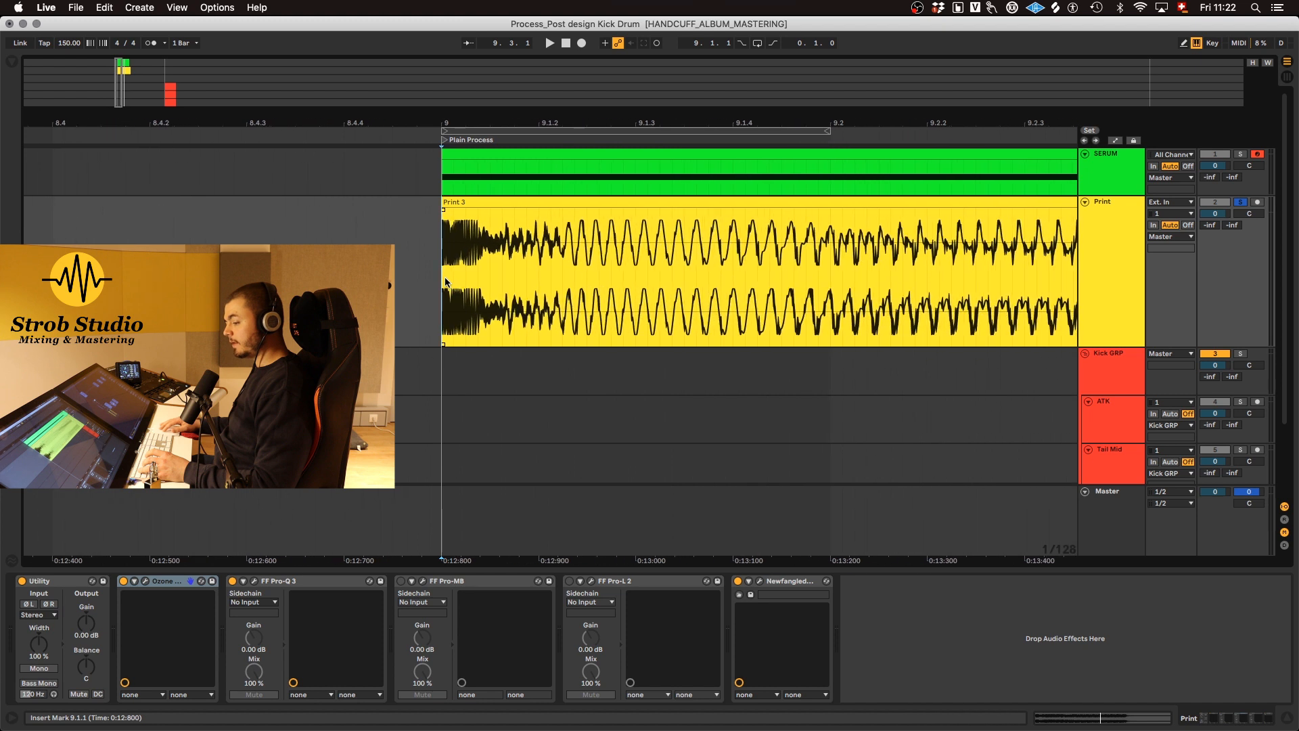
pyautogui.click(484, 253)
pyautogui.press('super+e')
pyautogui.click(448, 203)
pyautogui.scroll(3, 456, 271)
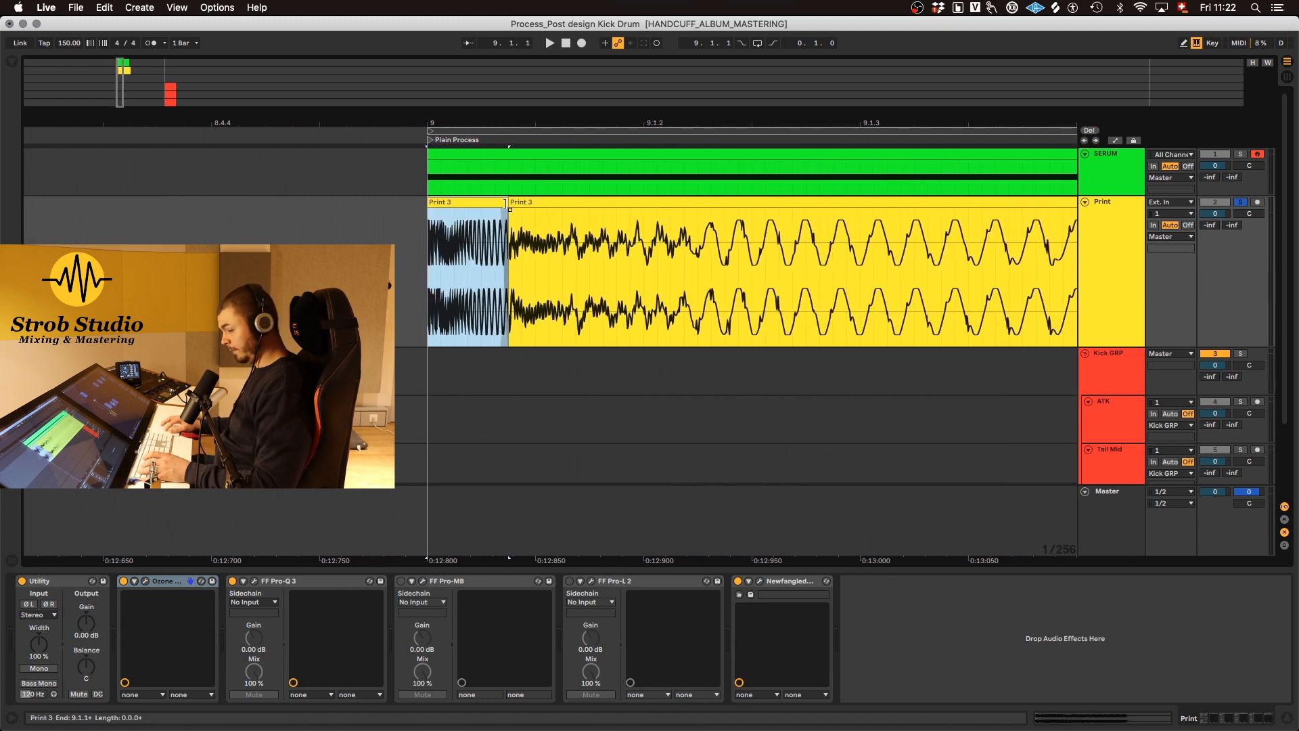
pyautogui.moveTo(500, 210); pyautogui.dragTo(487, 211)
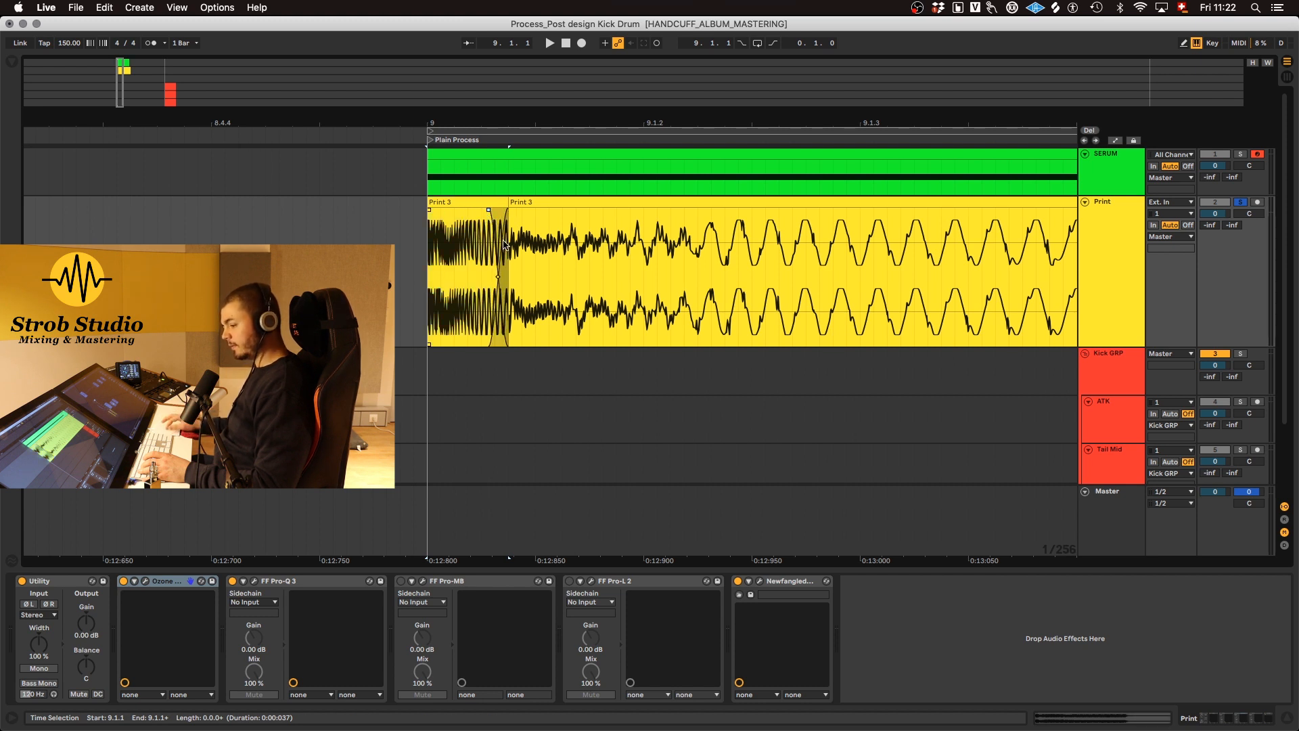
# Raise the attack piece's clip gain to 2.82 dB and play the kick
pyautogui.doubleClick(462, 207)
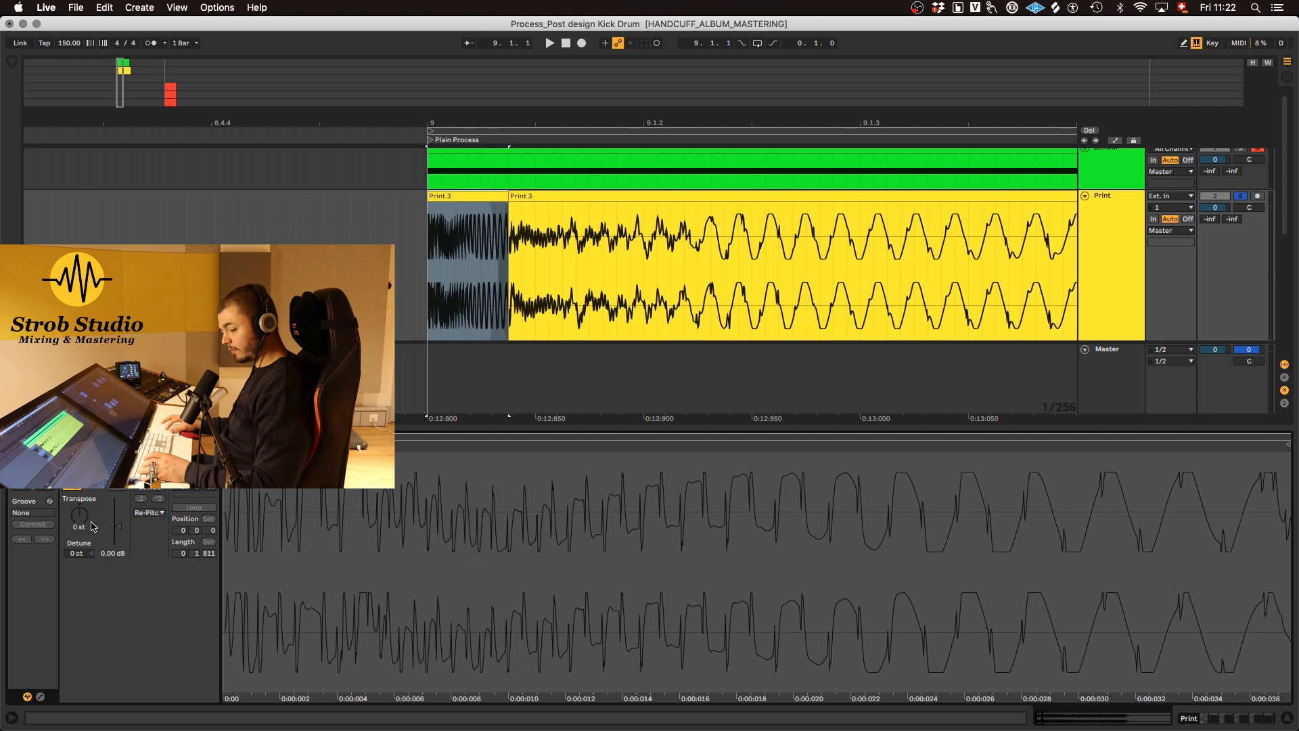
pyautogui.moveTo(118, 531); pyautogui.dragTo(120, 525)
pyautogui.press('space')
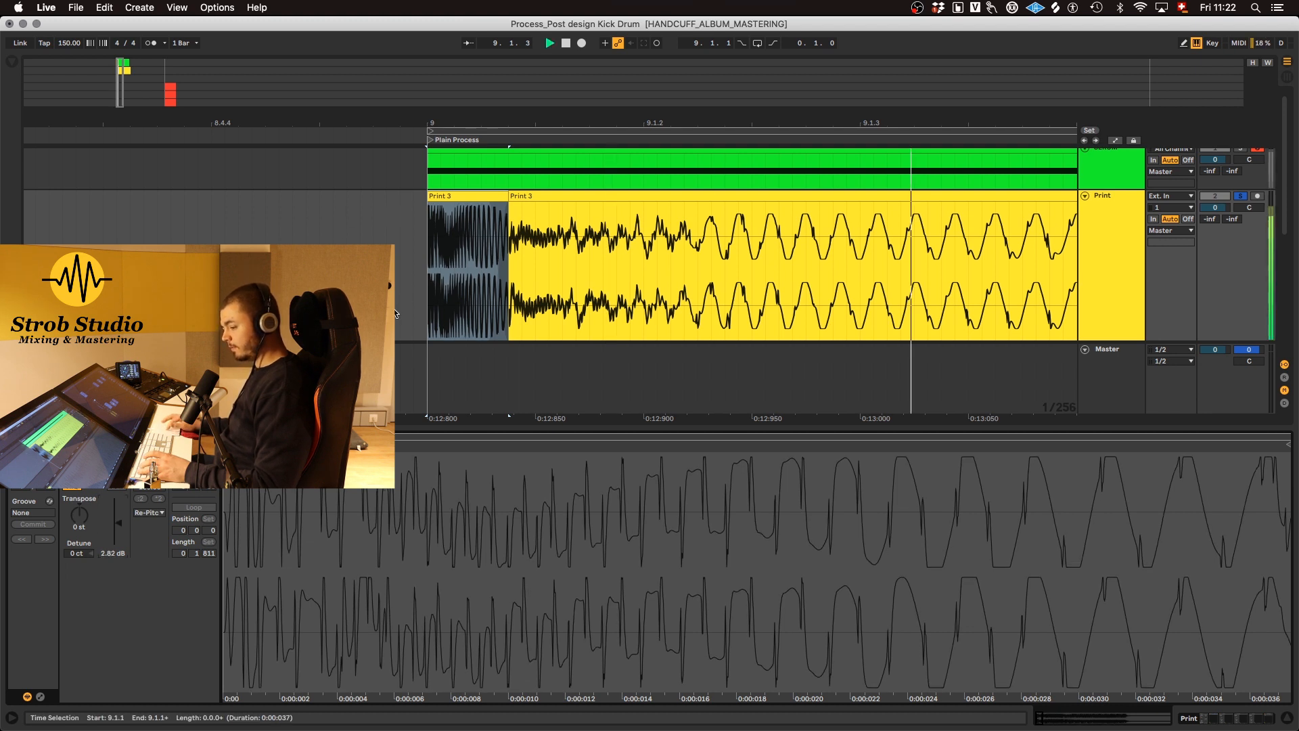
# Split the attack piece again about 12 ms after its start and raise the first slice's clip gain to 8.71 dB
pyautogui.click(450, 253)
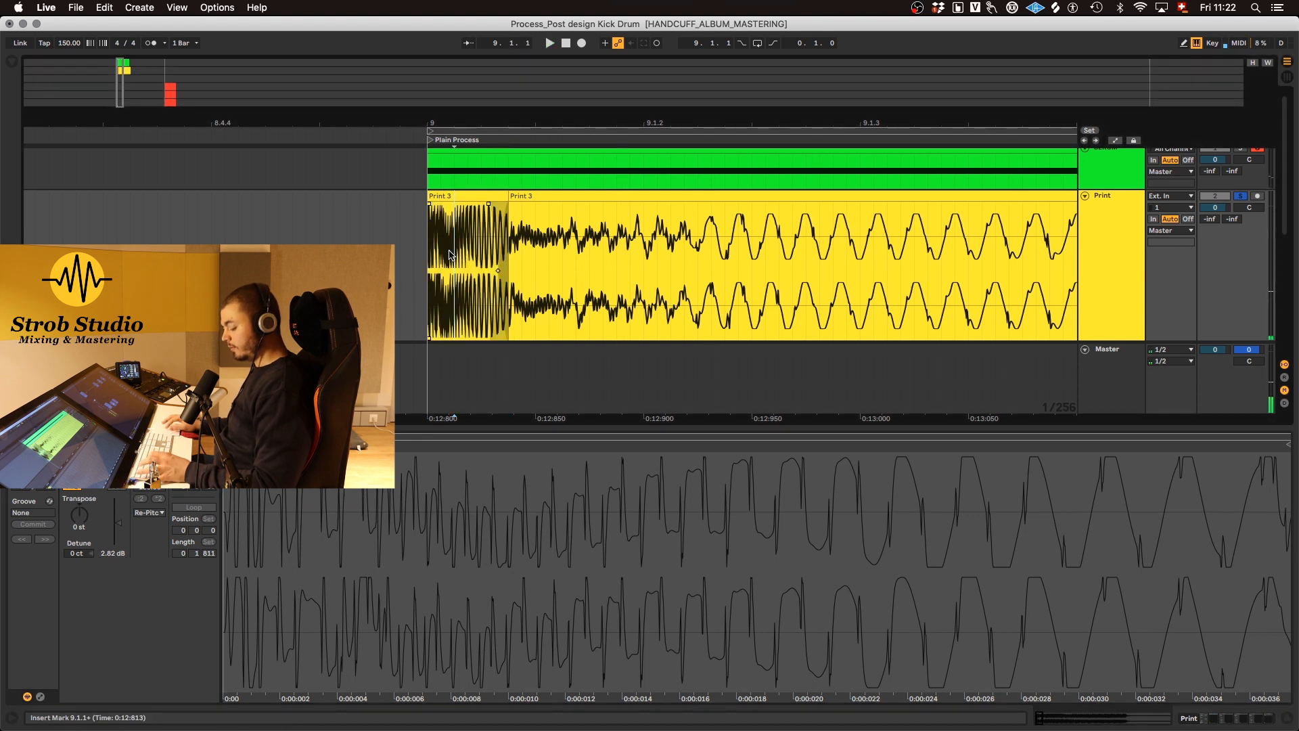
pyautogui.press('super+e')
pyautogui.moveTo(446, 204); pyautogui.dragTo(442, 205)
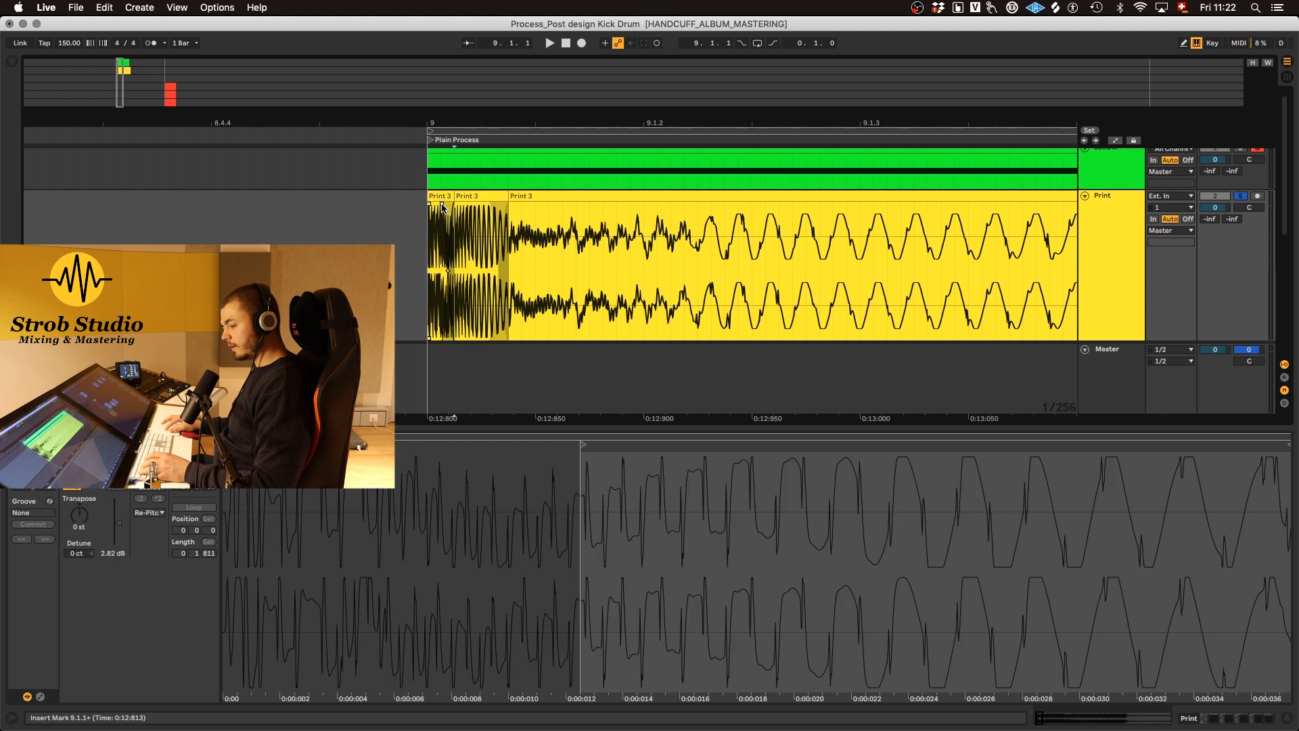
pyautogui.click(437, 200)
pyautogui.moveTo(118, 524); pyautogui.dragTo(120, 521)
pyautogui.press('space')
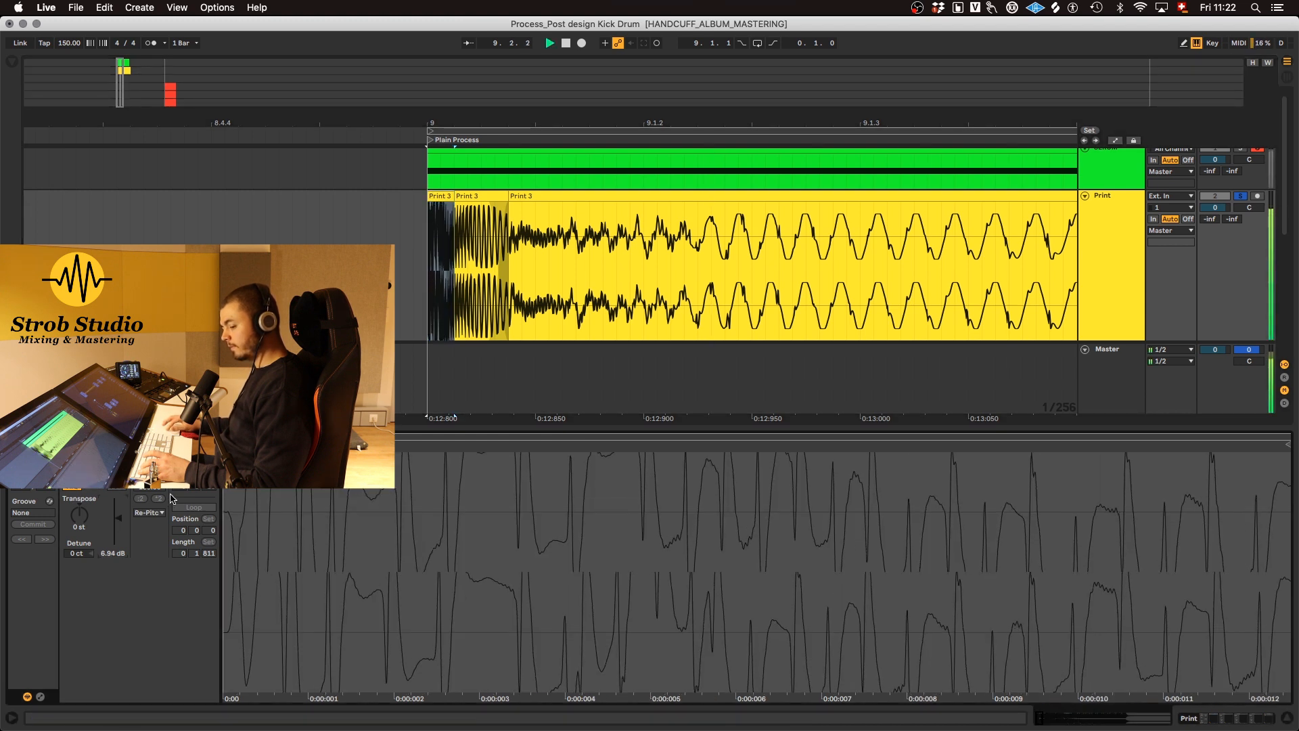
# Bring back the Print track's device chain and audition the boosted attack from 9.1.1
pyautogui.scroll(-10, 760, 253)
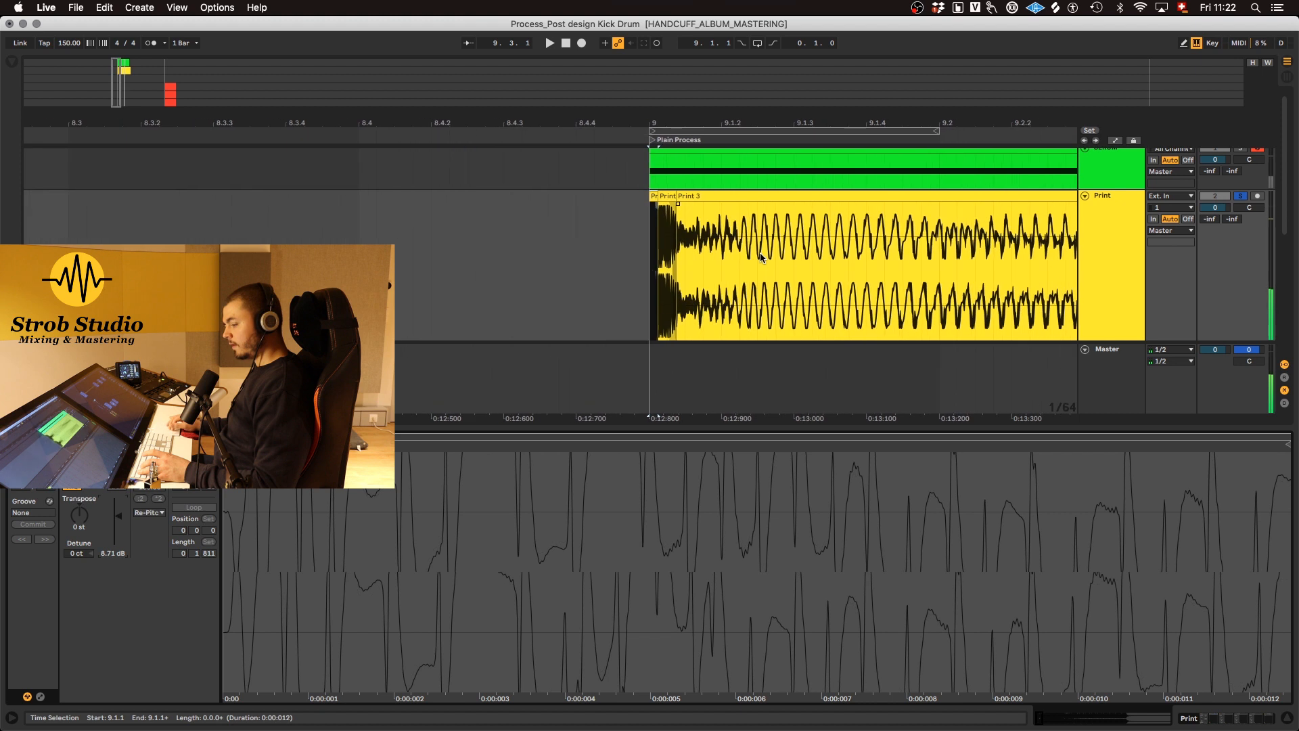
pyautogui.hscroll(5, 761, 253)
pyautogui.click(1113, 251)
pyautogui.hotkey('shift', 'Tab')
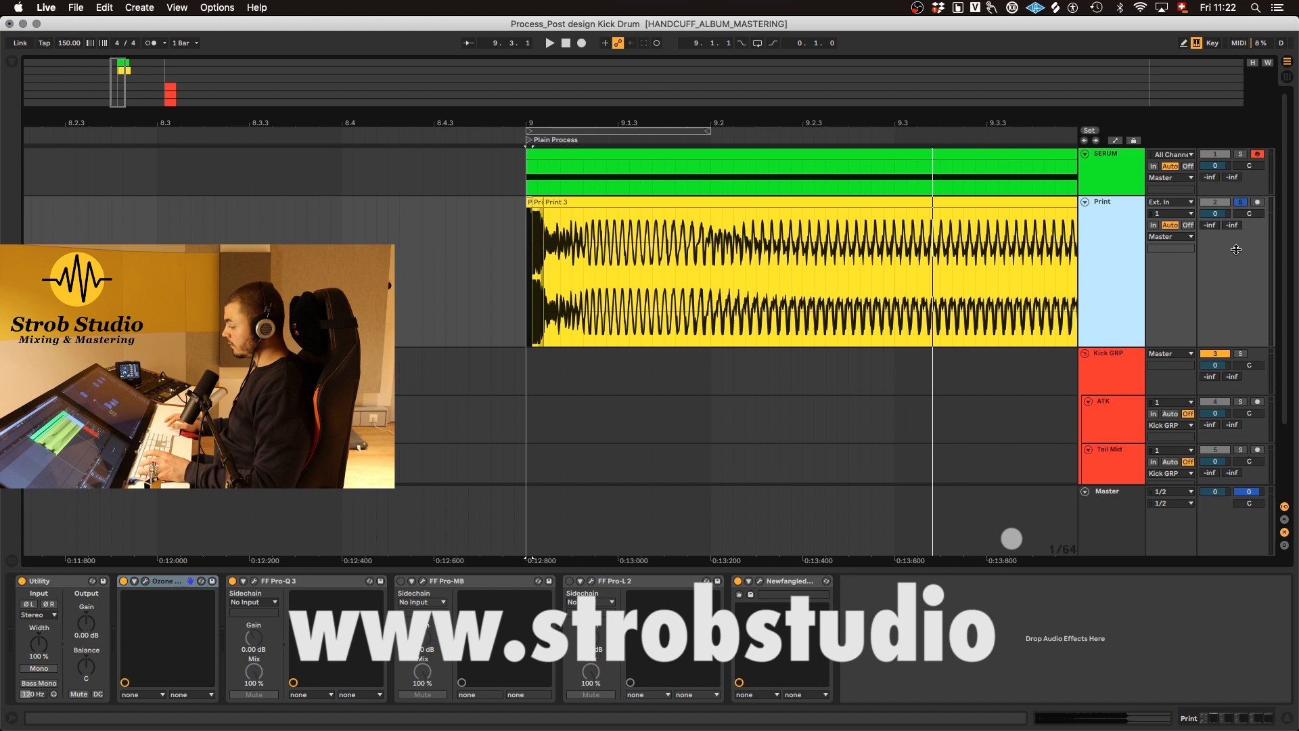
pyautogui.press('space')
pyautogui.press('-')
pyautogui.press('space')
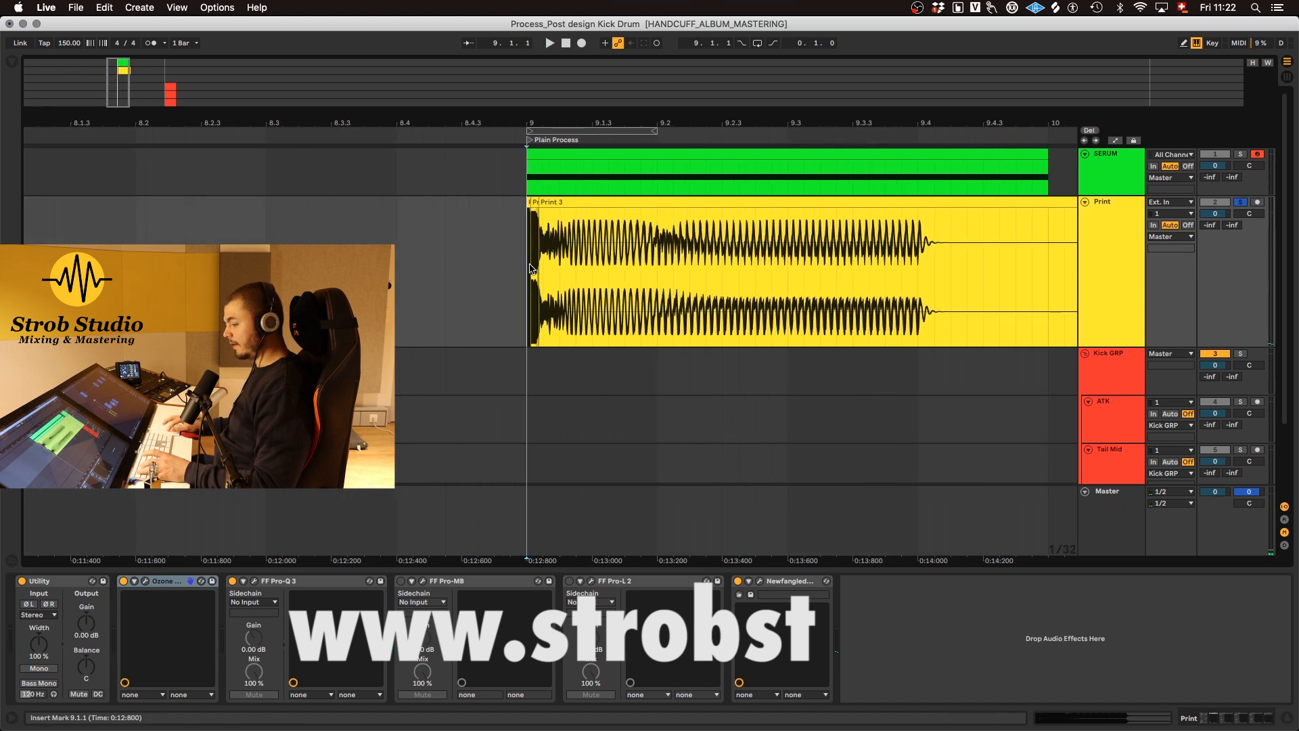
pyautogui.click(531, 273)
pyautogui.press('space')
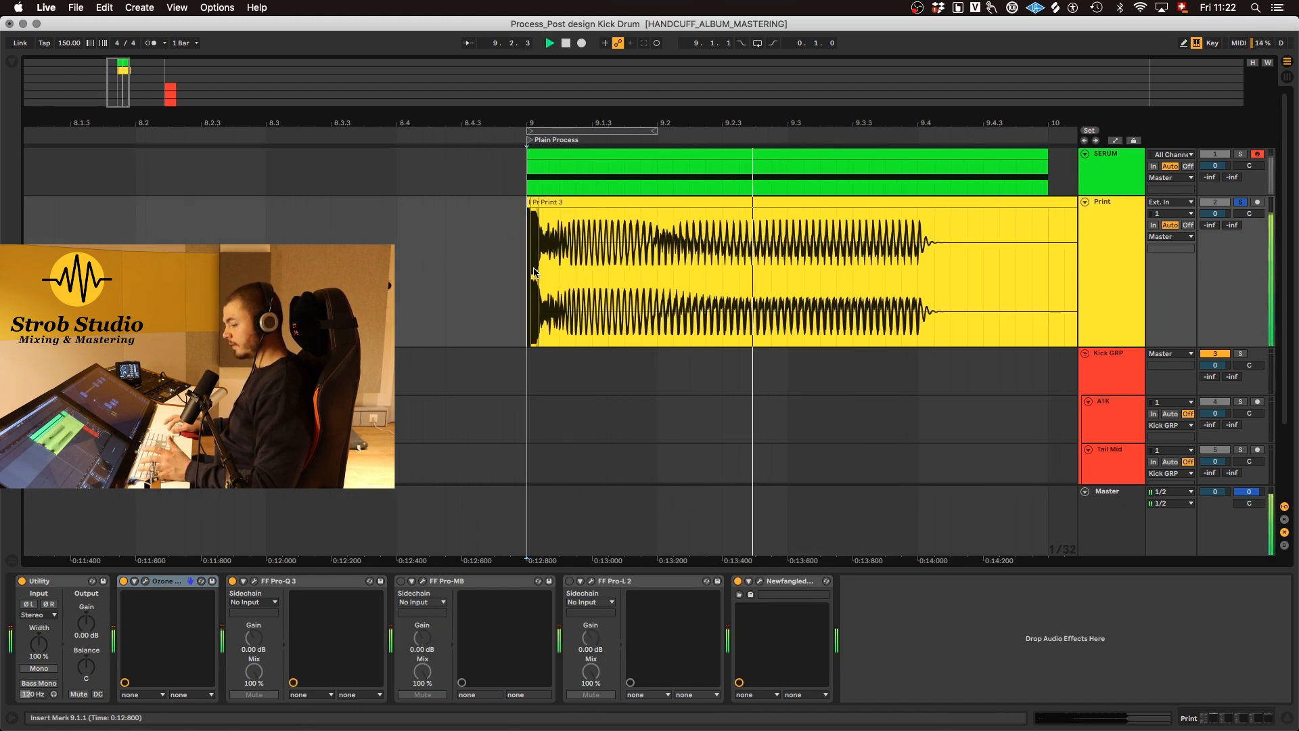
# Extend the main Print 3 clip back over the boosted attack slices for a listening comparison, and undo the extension
pyautogui.press('space')
pyautogui.moveTo(541, 202); pyautogui.dragTo(523, 203)
pyautogui.press('space')
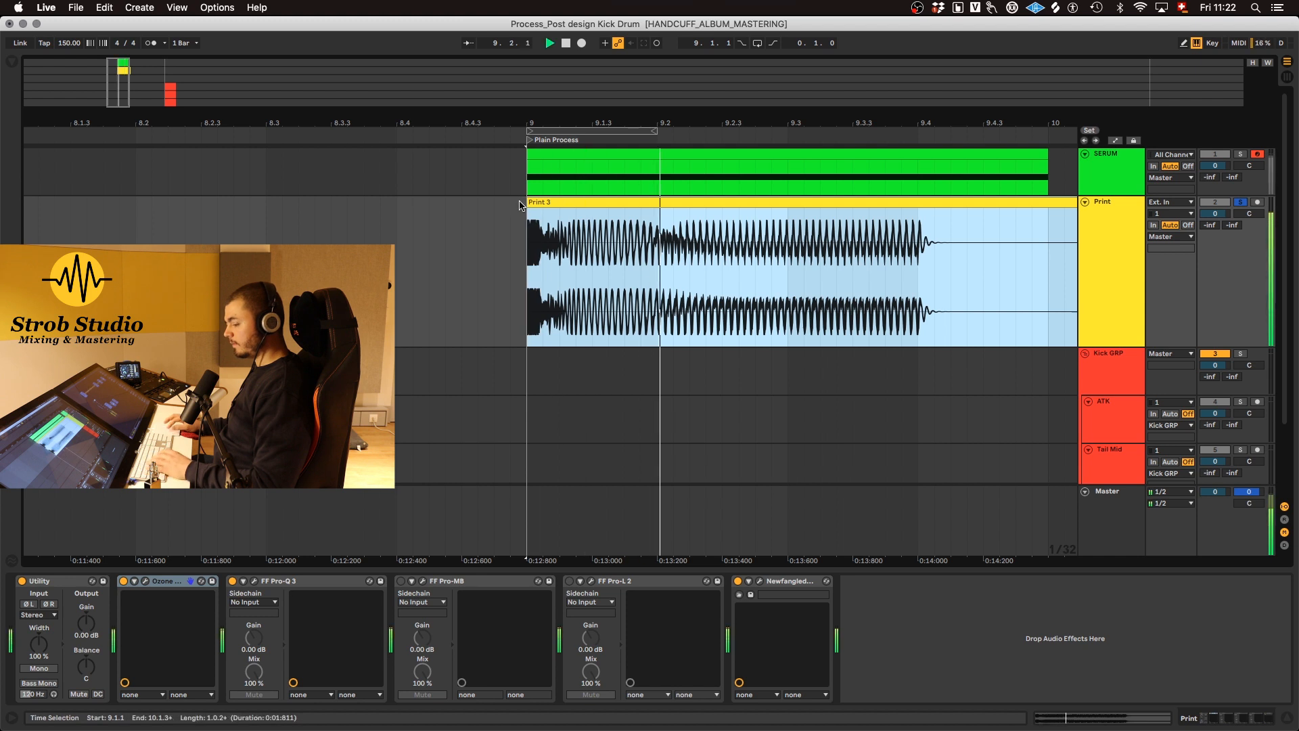
pyautogui.press('space')
pyautogui.press('super+z')
pyautogui.press('space')
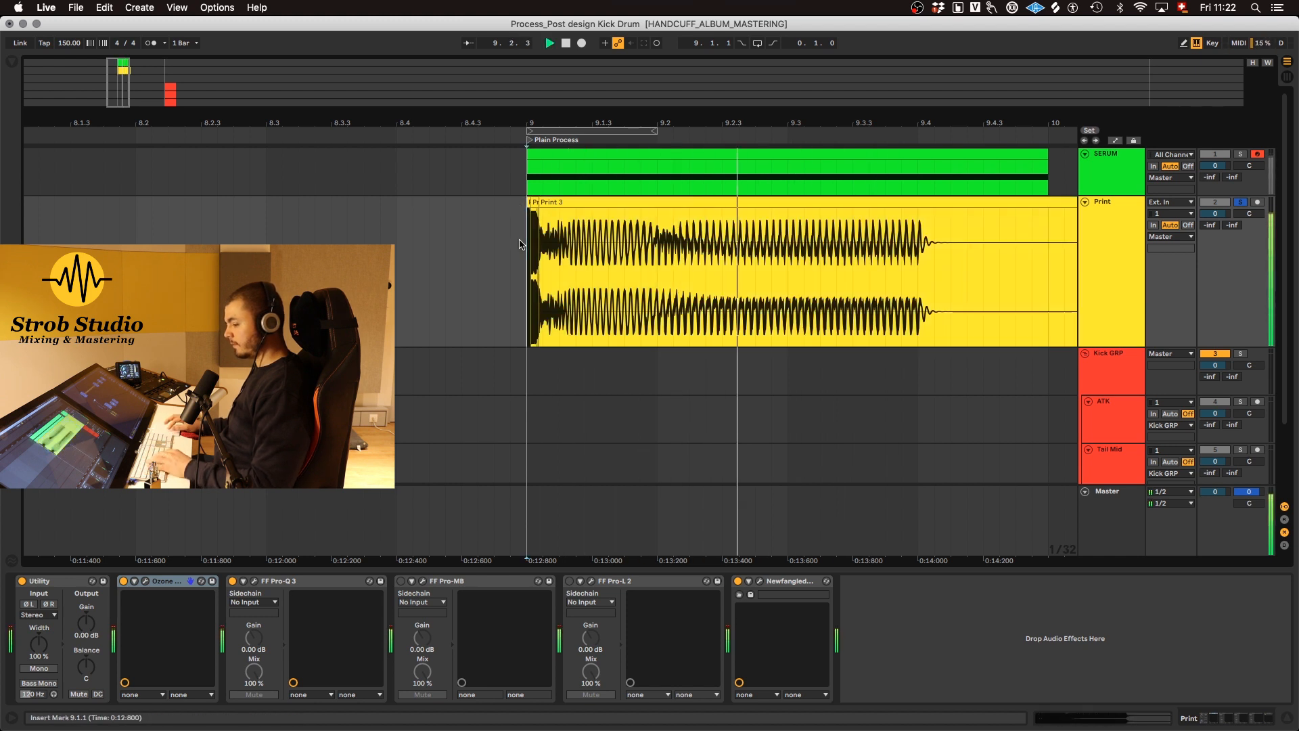
pyautogui.press('space')
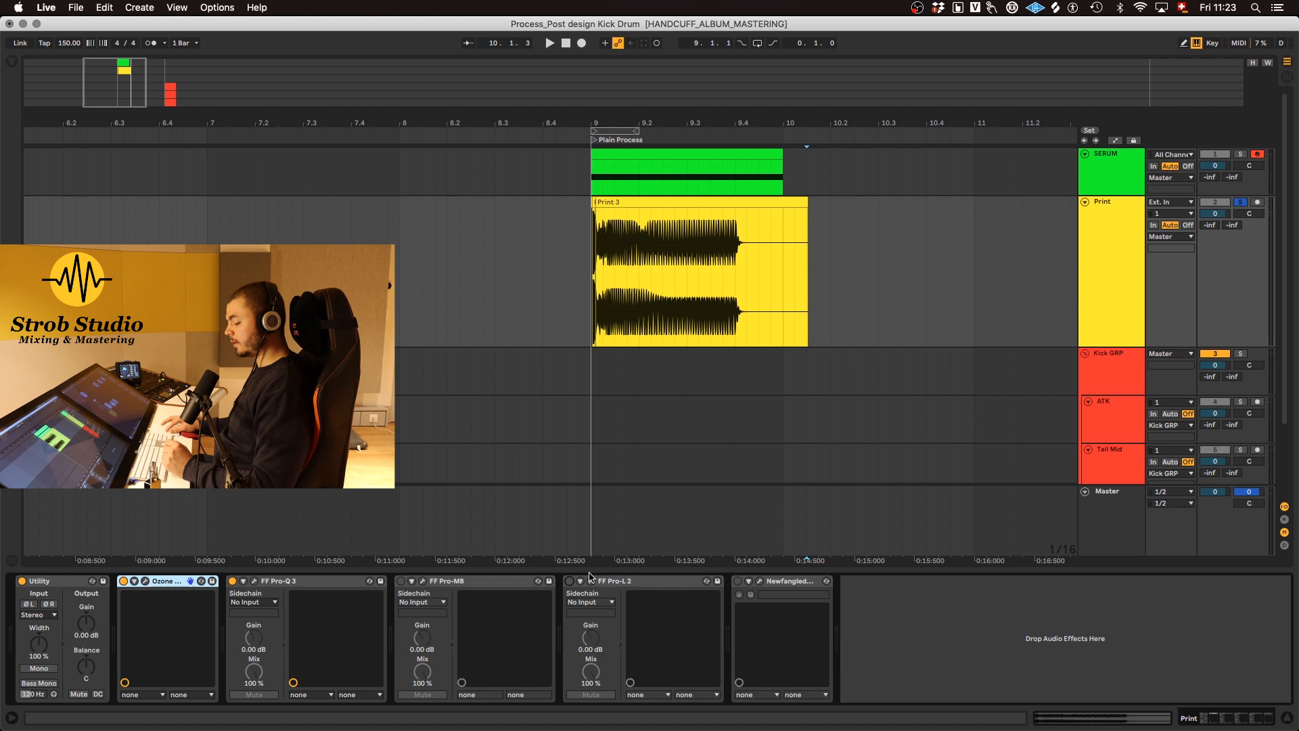
# Activate the Pro-L 2 limiter with +3.0 dB gain and compare it with the Newfangled Saturate clipper during playback
pyautogui.click(592, 581)
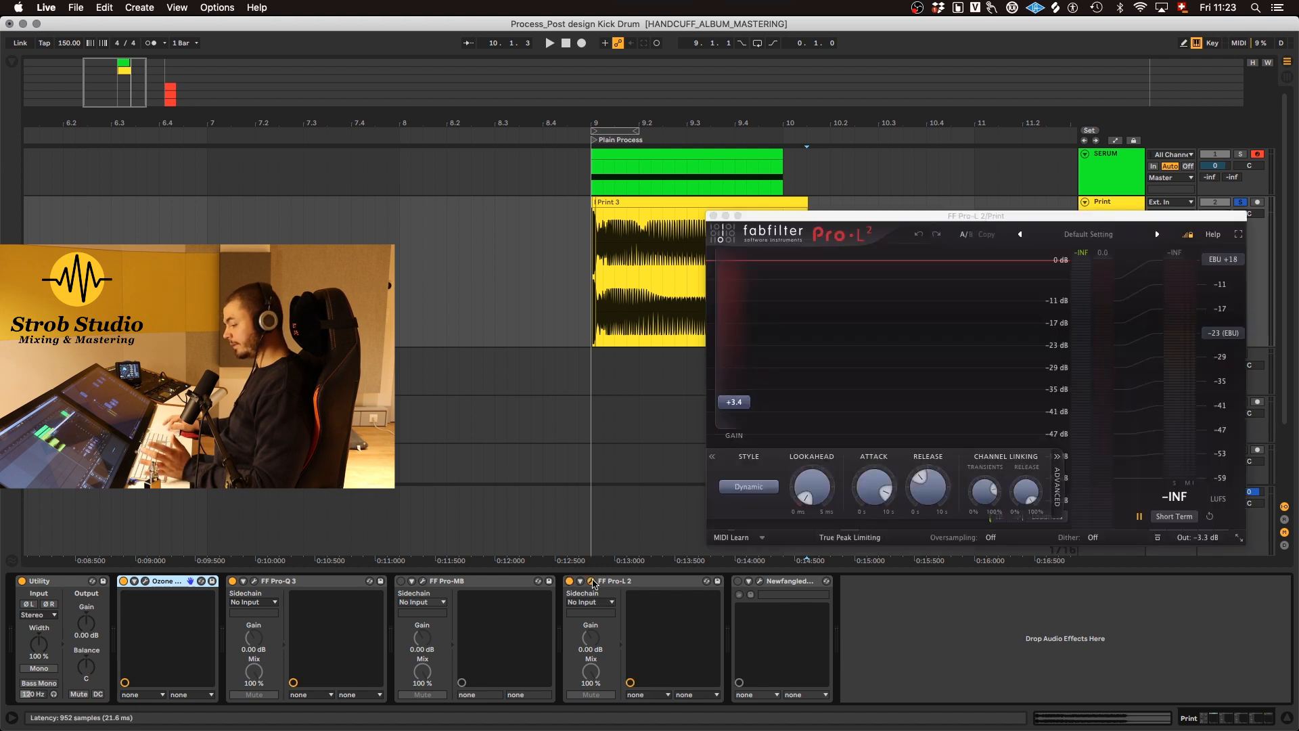
pyautogui.press('space')
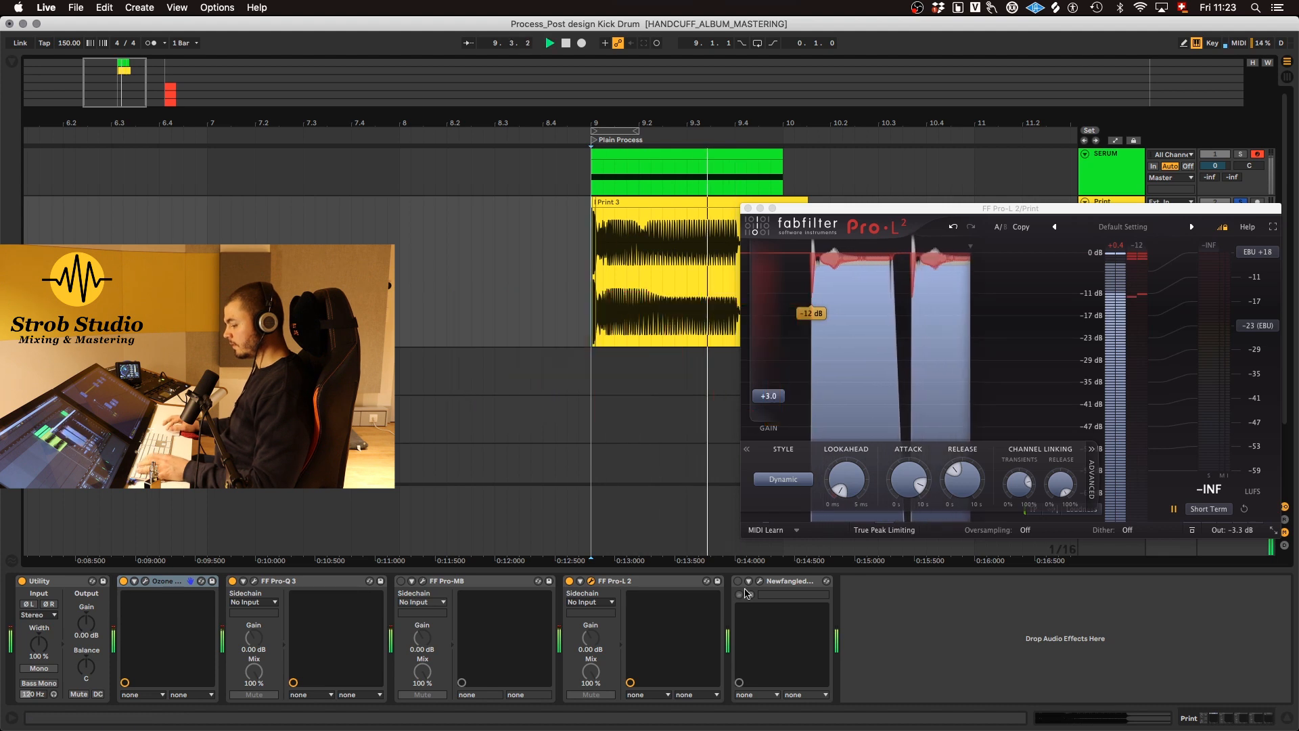
pyautogui.click(570, 581)
pyautogui.click(737, 581)
pyautogui.click(737, 581)
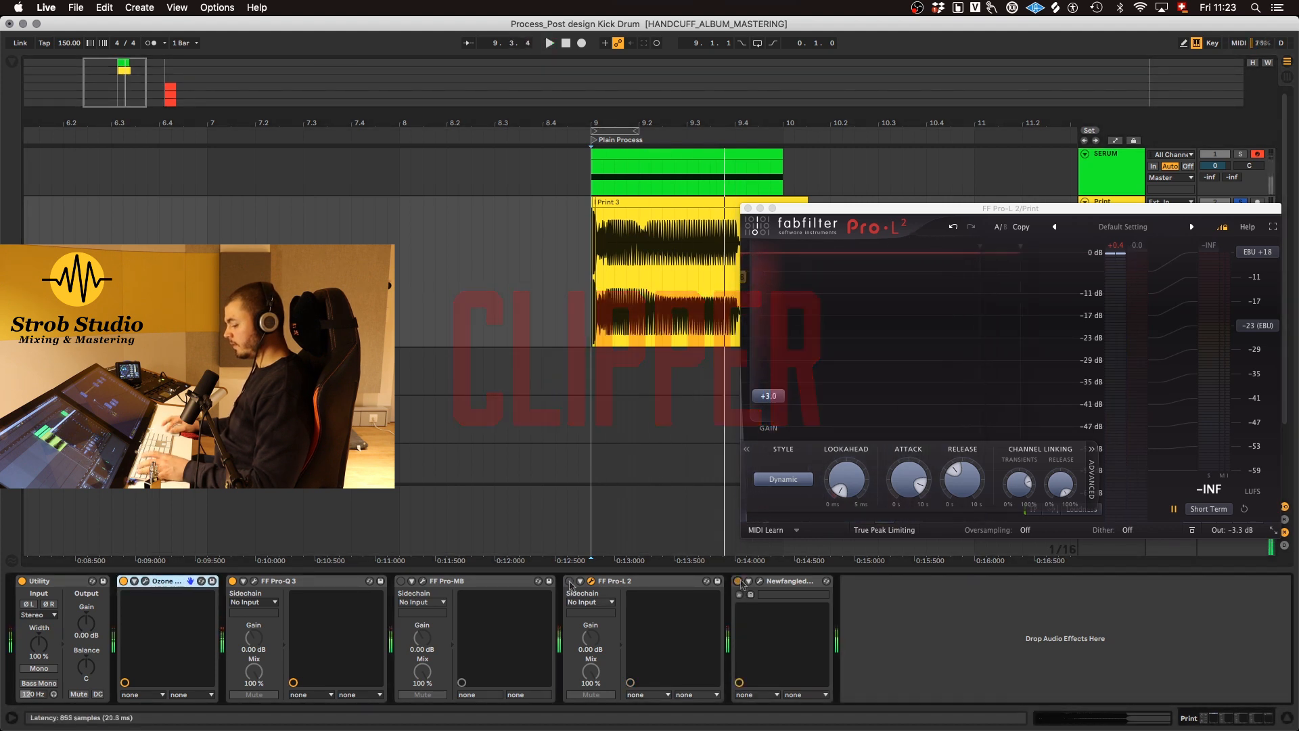
pyautogui.click(570, 581)
pyautogui.press('space')
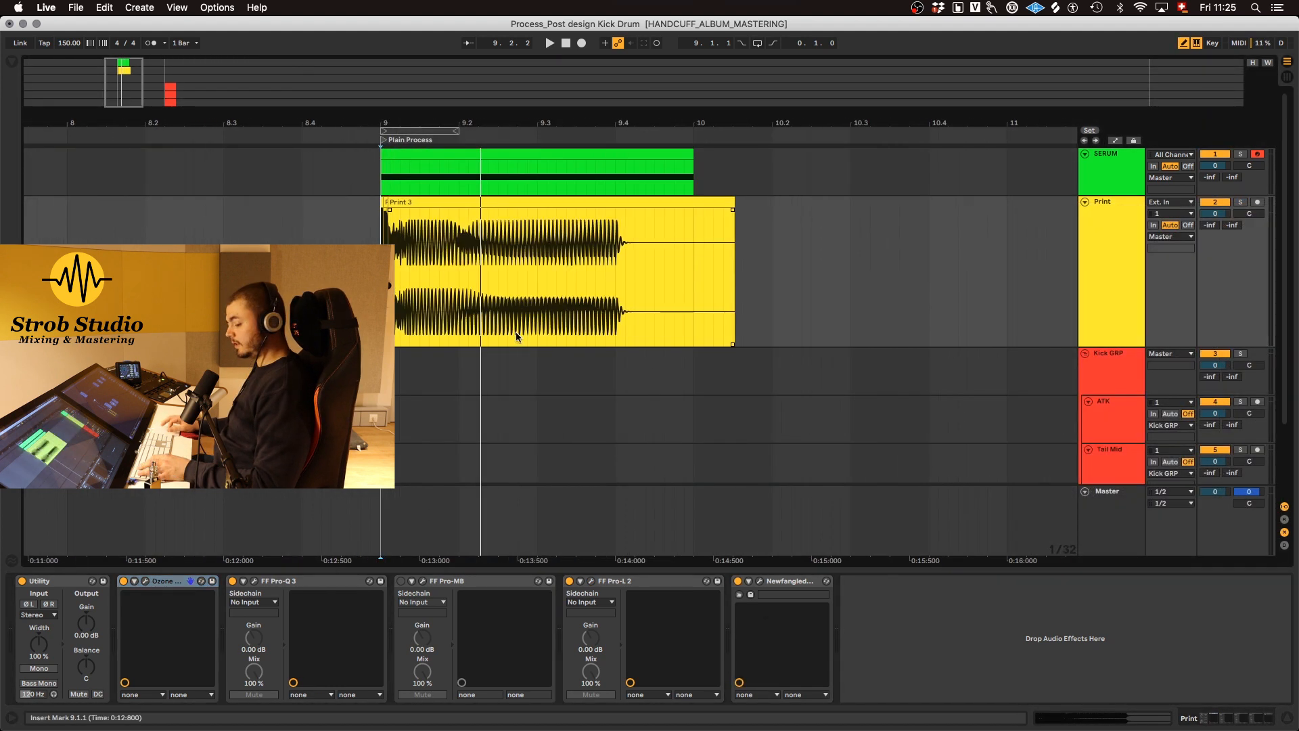
# Activate the Pro-MB on the Print track, and loop playback of the kick from 9.1.1 to 9.3.1
pyautogui.click(422, 581)
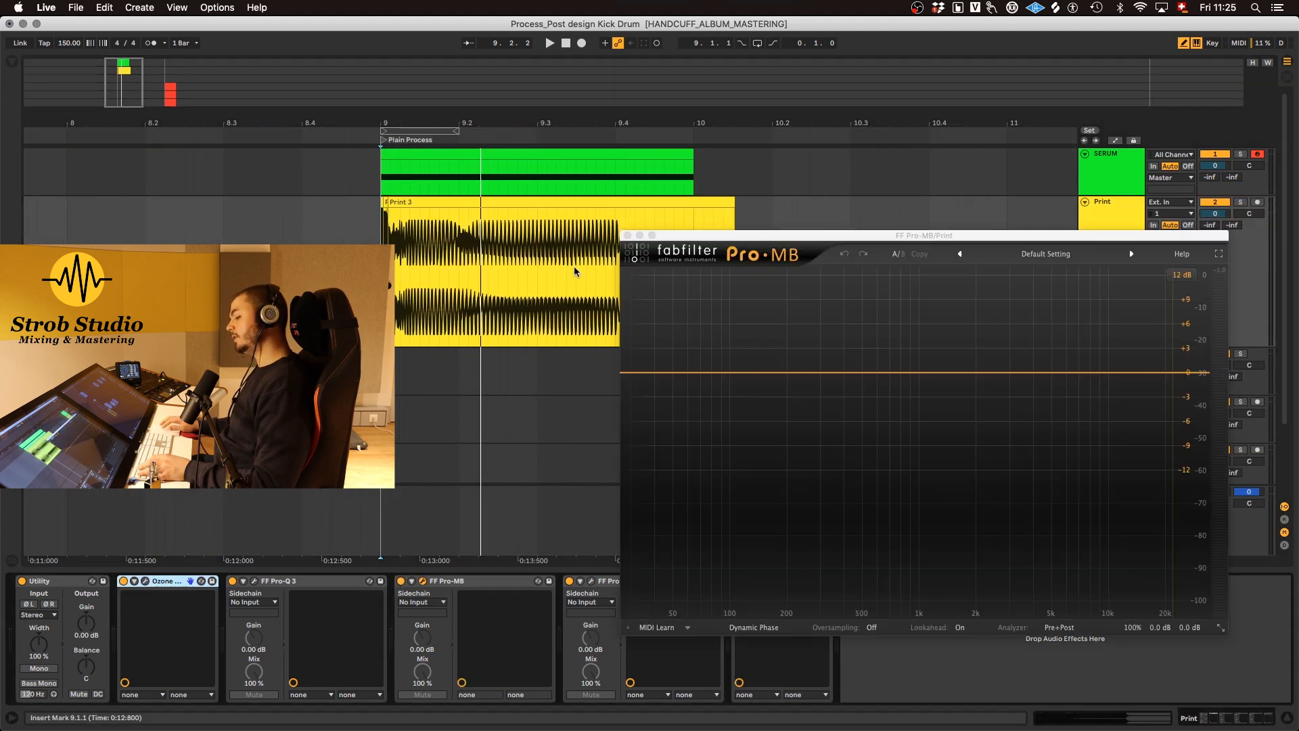
pyautogui.moveTo(879, 238); pyautogui.dragTo(823, 270)
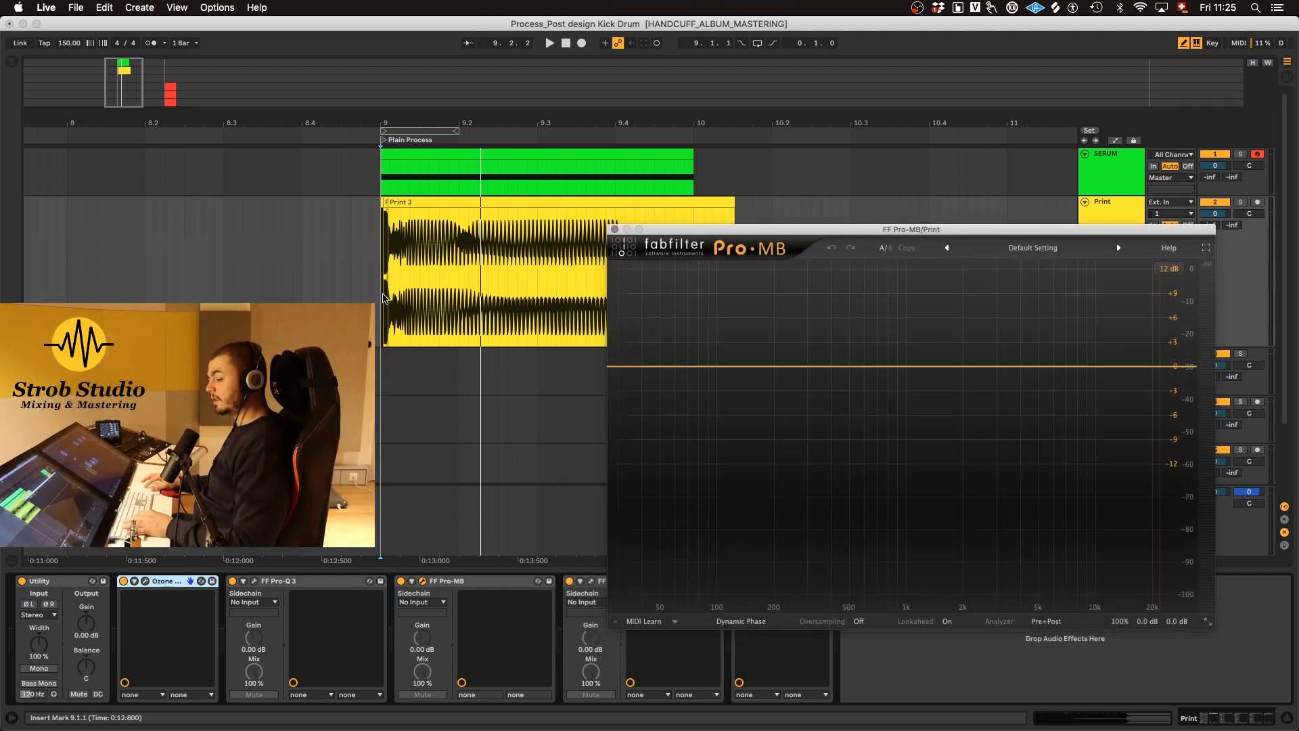
pyautogui.moveTo(384, 297); pyautogui.dragTo(441, 308)
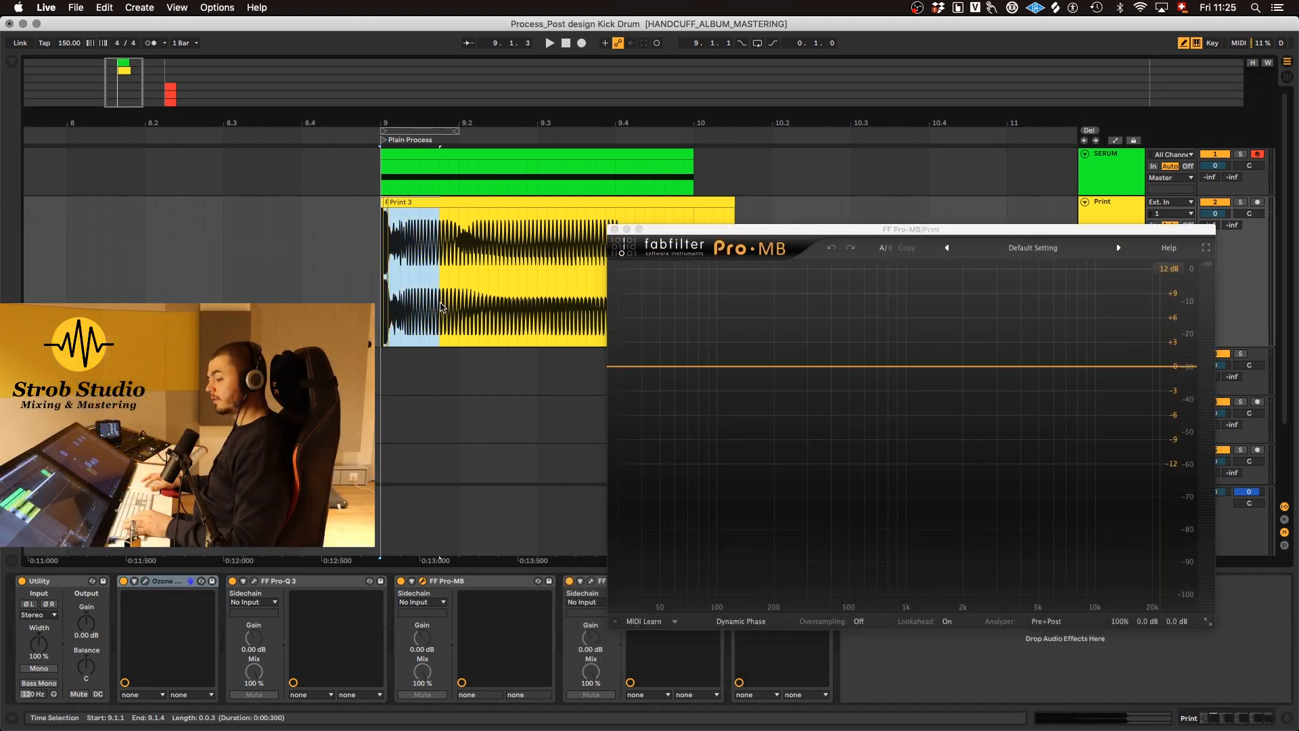
pyautogui.moveTo(530, 311); pyautogui.dragTo(538, 313)
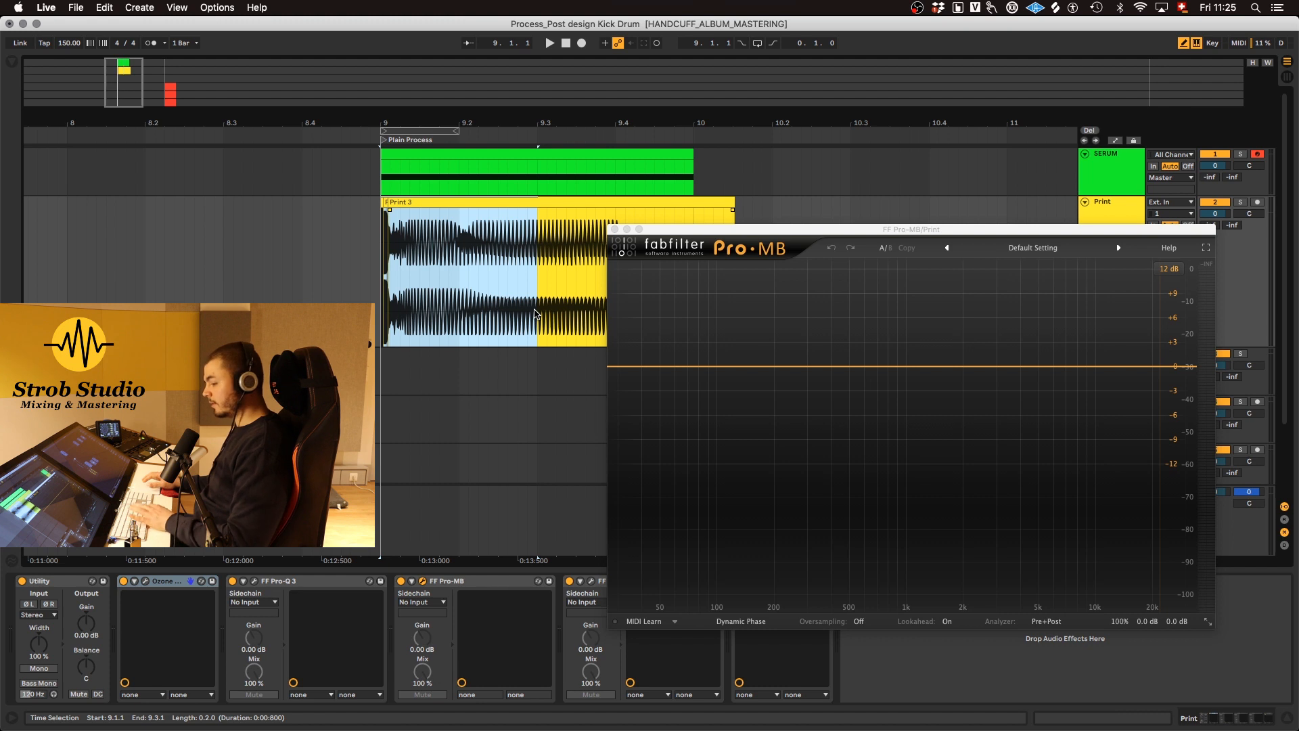
pyautogui.press('super+l')
pyautogui.press('space')
# Add a Pro-MB compression band centred at about 473 Hz, adjust its crossovers and audition it in solo
pyautogui.click(849, 396)
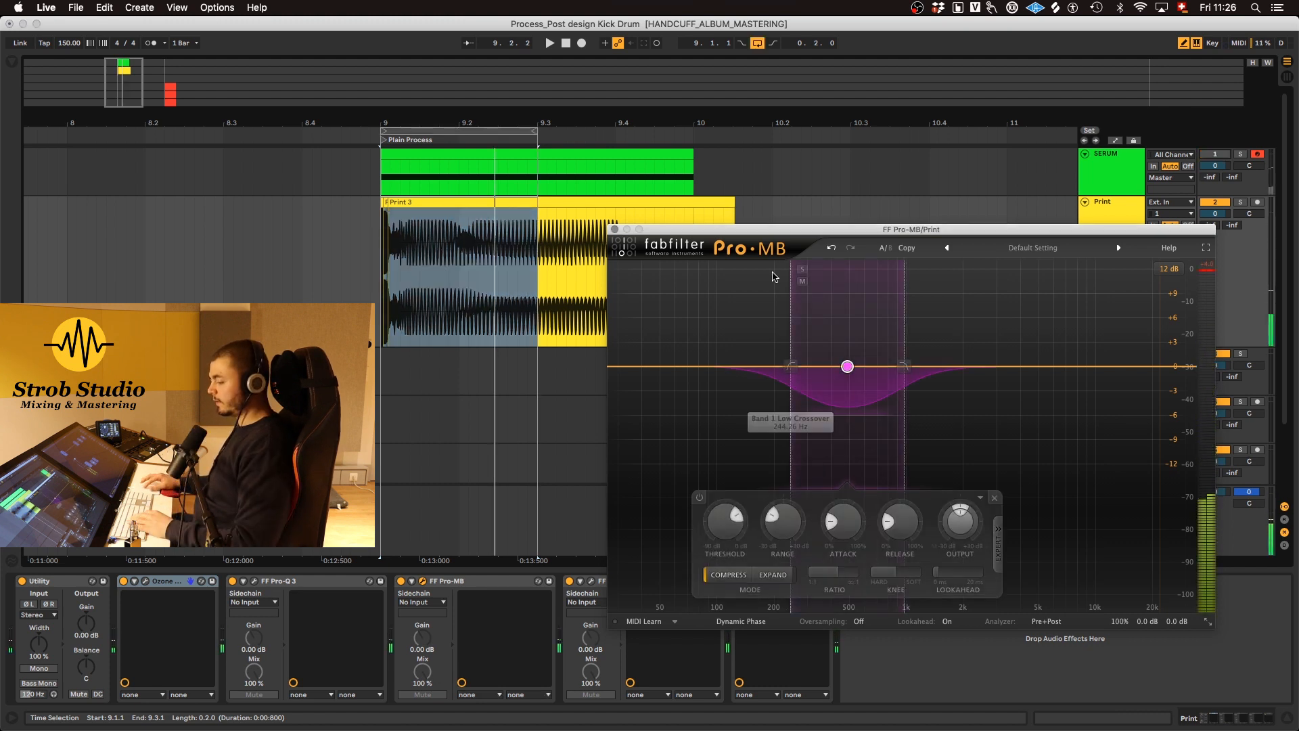
pyautogui.moveTo(791, 366); pyautogui.dragTo(781, 371)
pyautogui.moveTo(841, 367); pyautogui.dragTo(845, 366)
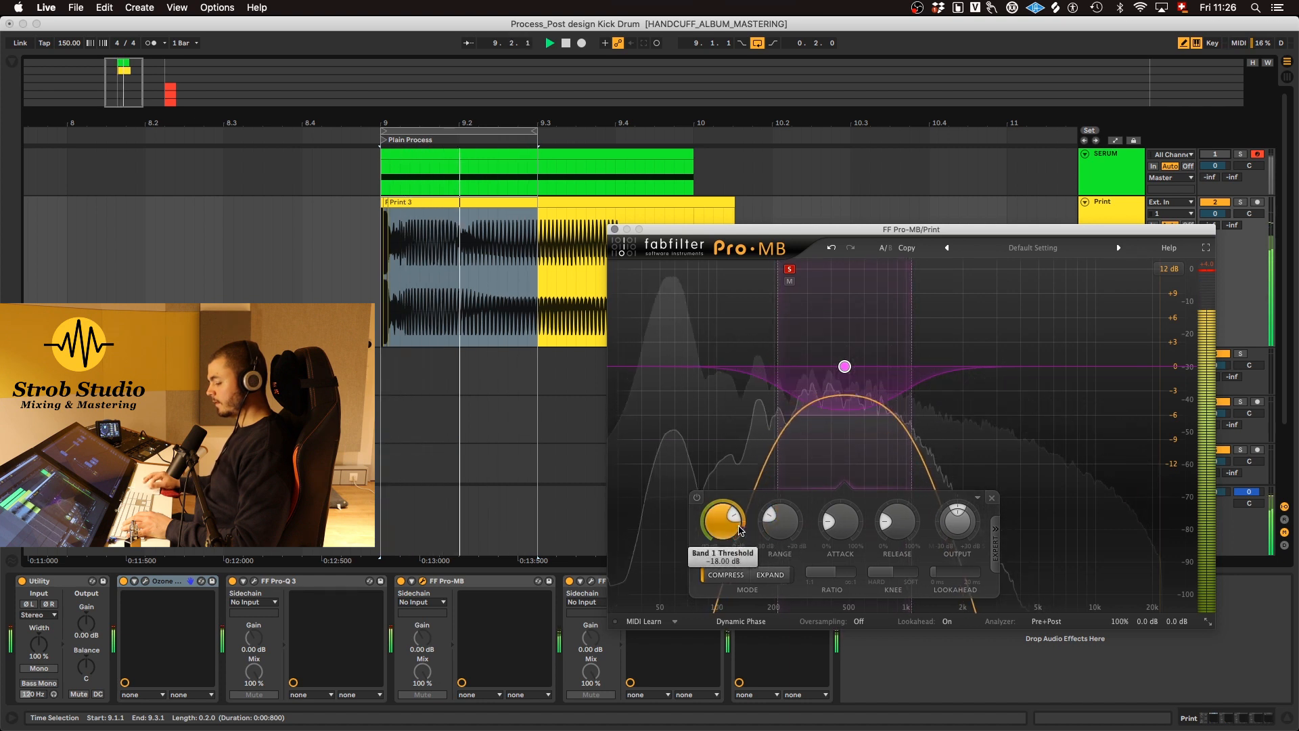
pyautogui.press('space')
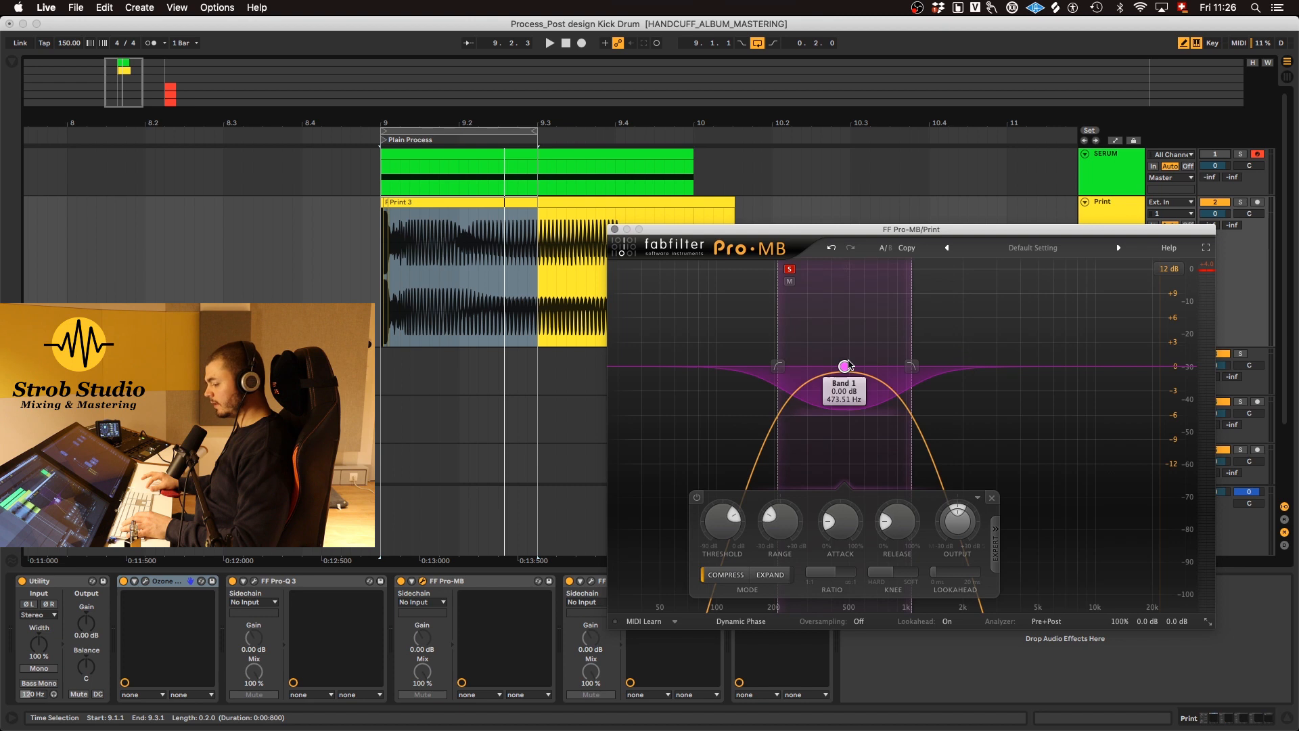
# Set band 1's level to +4.65 dB, threshold to -10.71 dB, range to -11.78 dB and attack to about 54%
pyautogui.moveTo(845, 366); pyautogui.dragTo(845, 352)
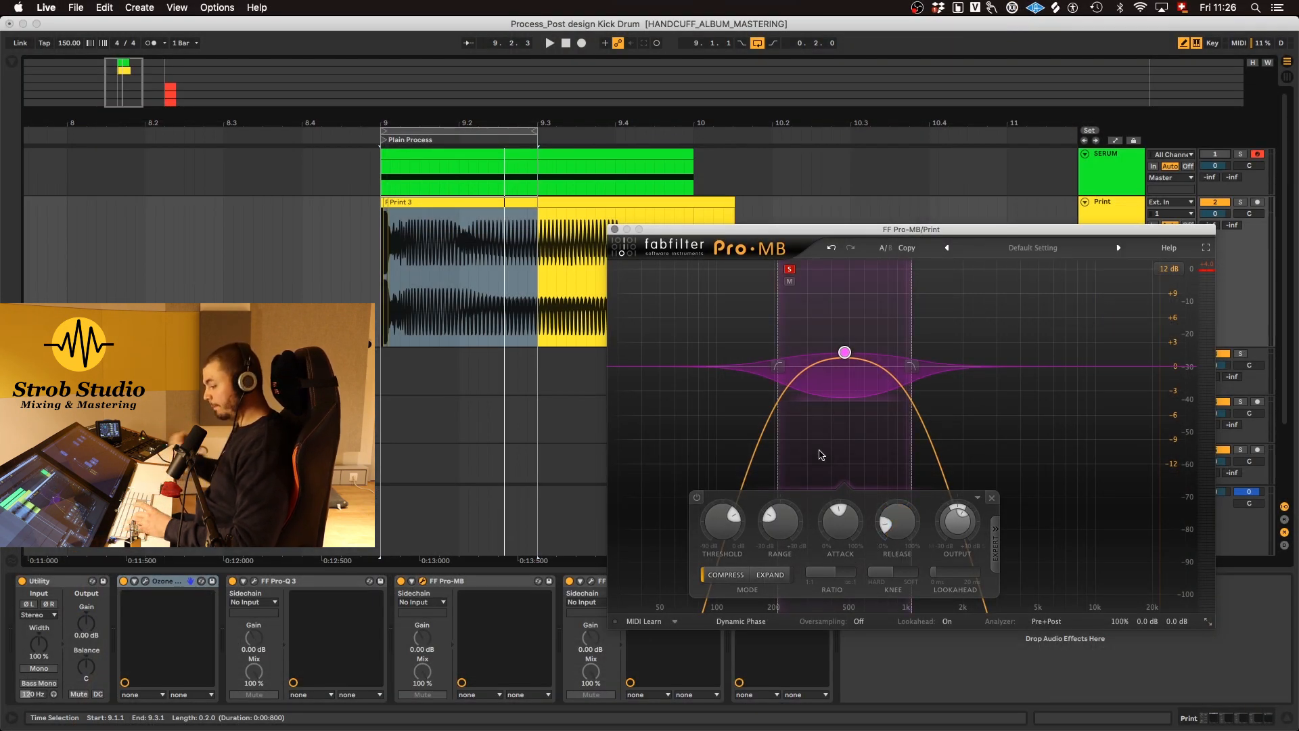
pyautogui.press('space')
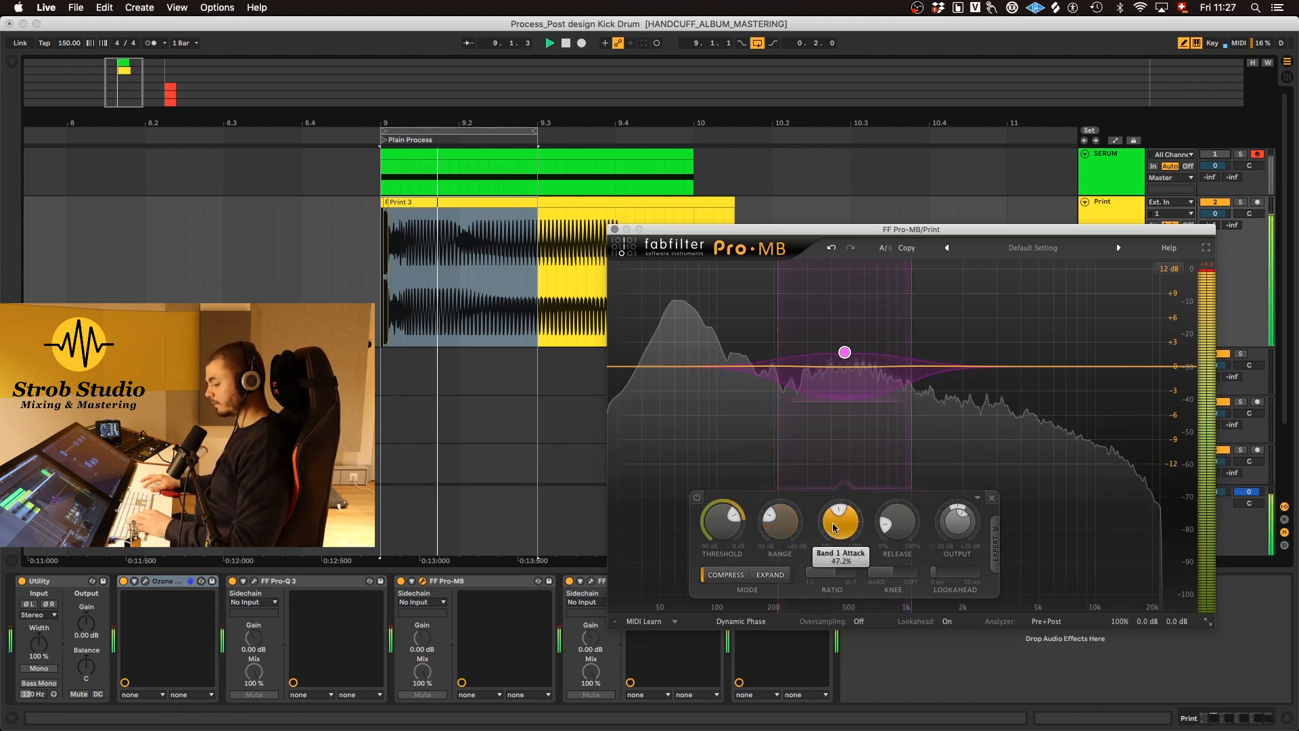
pyautogui.moveTo(957, 522); pyautogui.dragTo(955, 526)
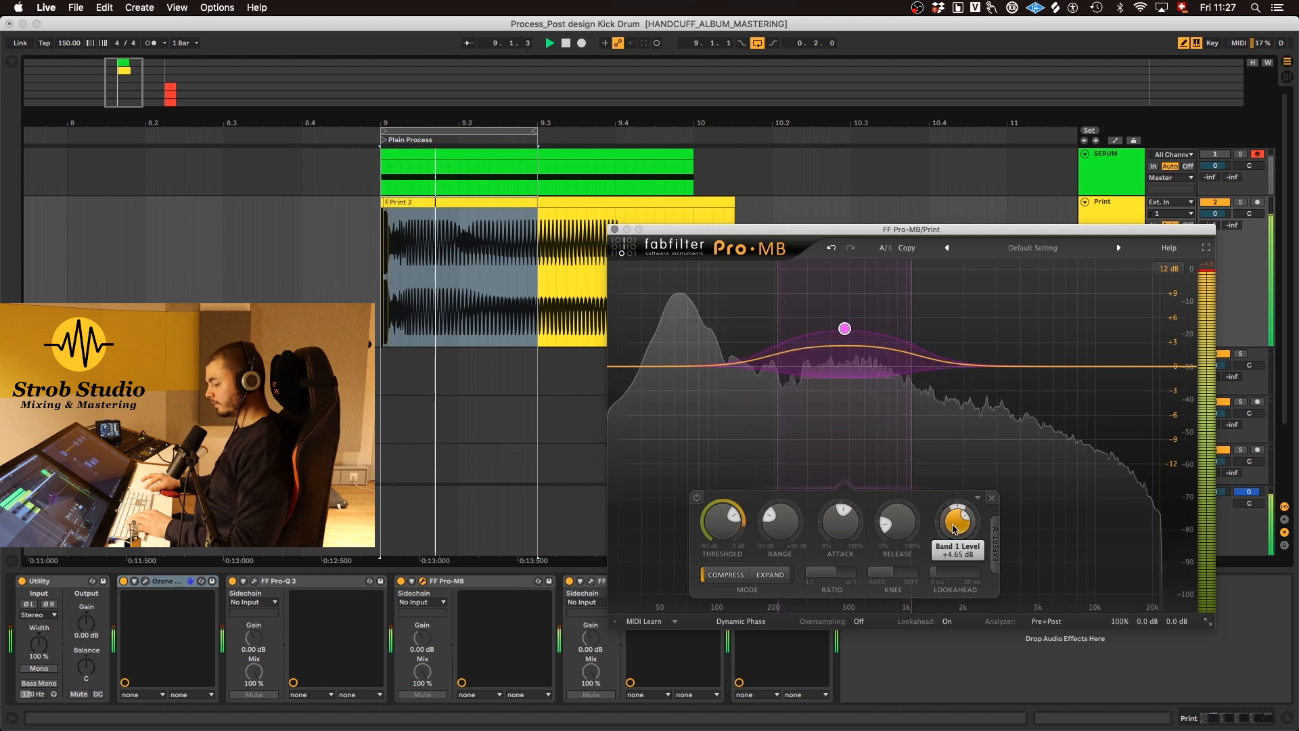
pyautogui.moveTo(724, 539); pyautogui.dragTo(729, 492)
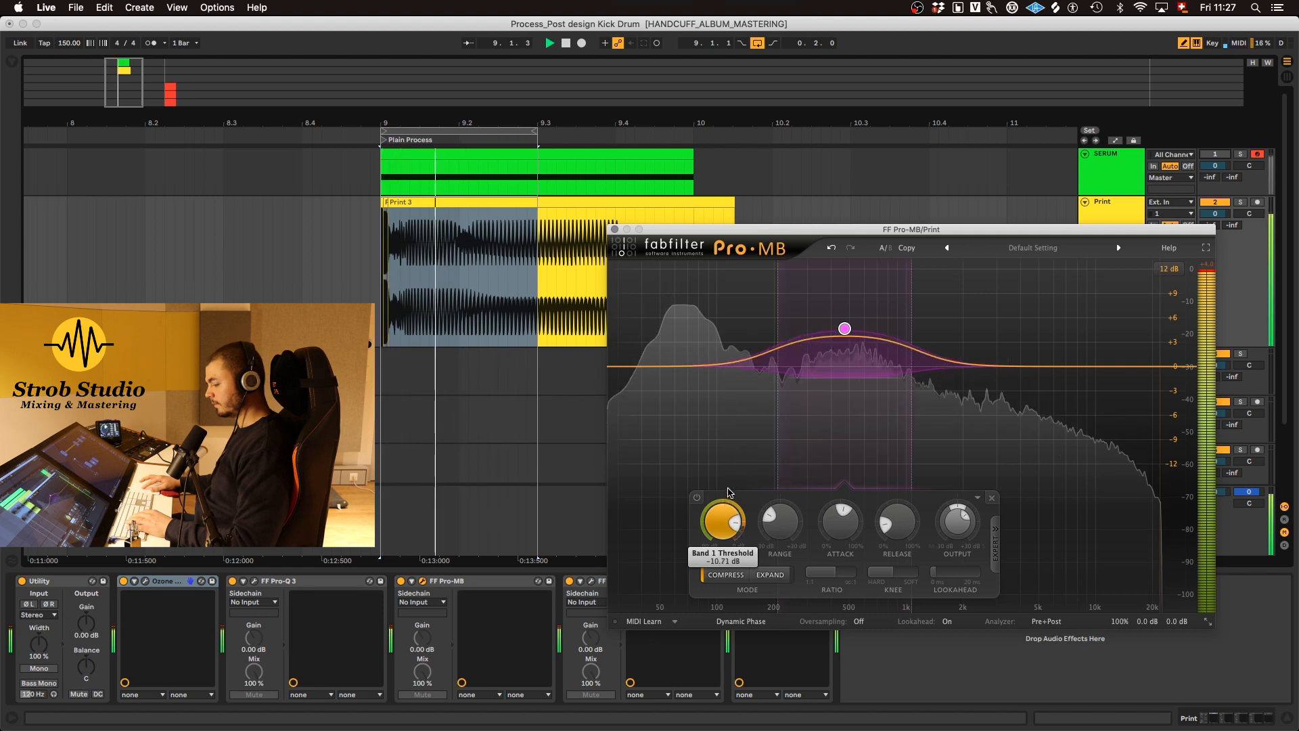
pyautogui.moveTo(789, 525); pyautogui.dragTo(789, 545)
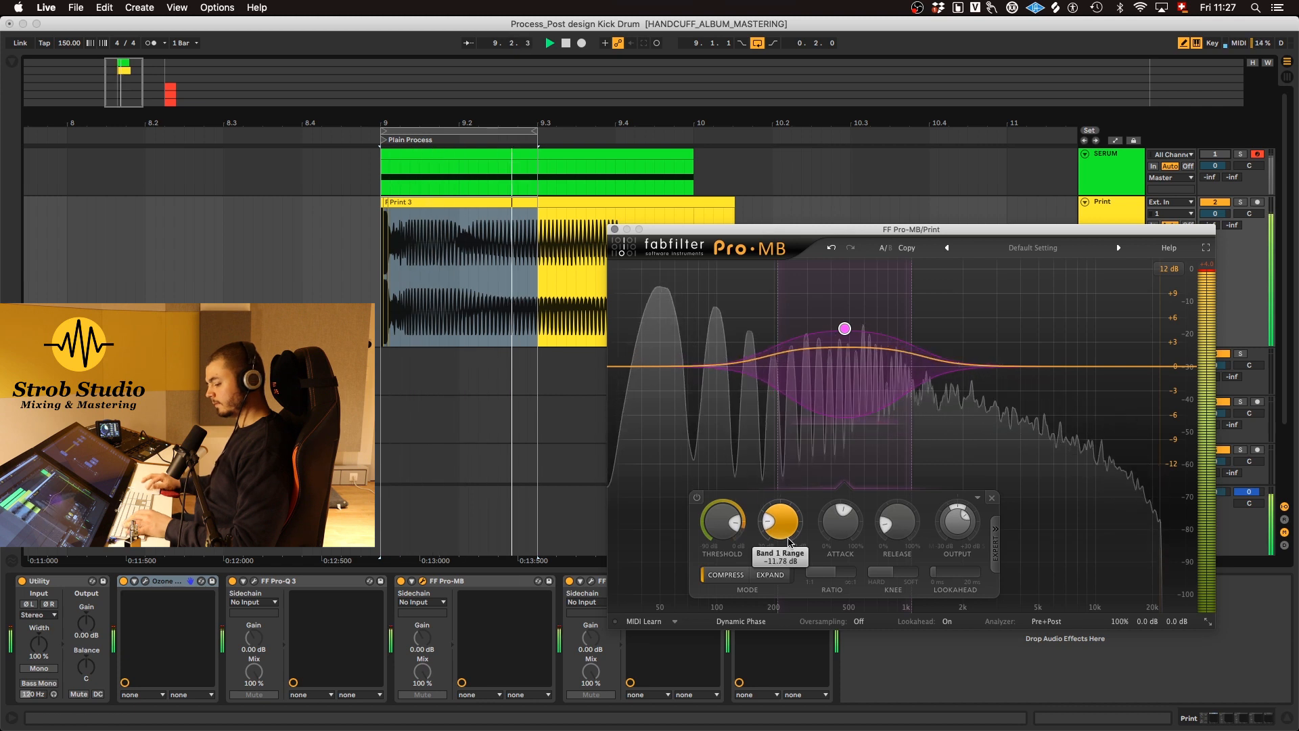
# Compare the looped kick with the Pro-MB bypassed and active
pyautogui.press('space')
pyautogui.press('space')
pyautogui.click(402, 581)
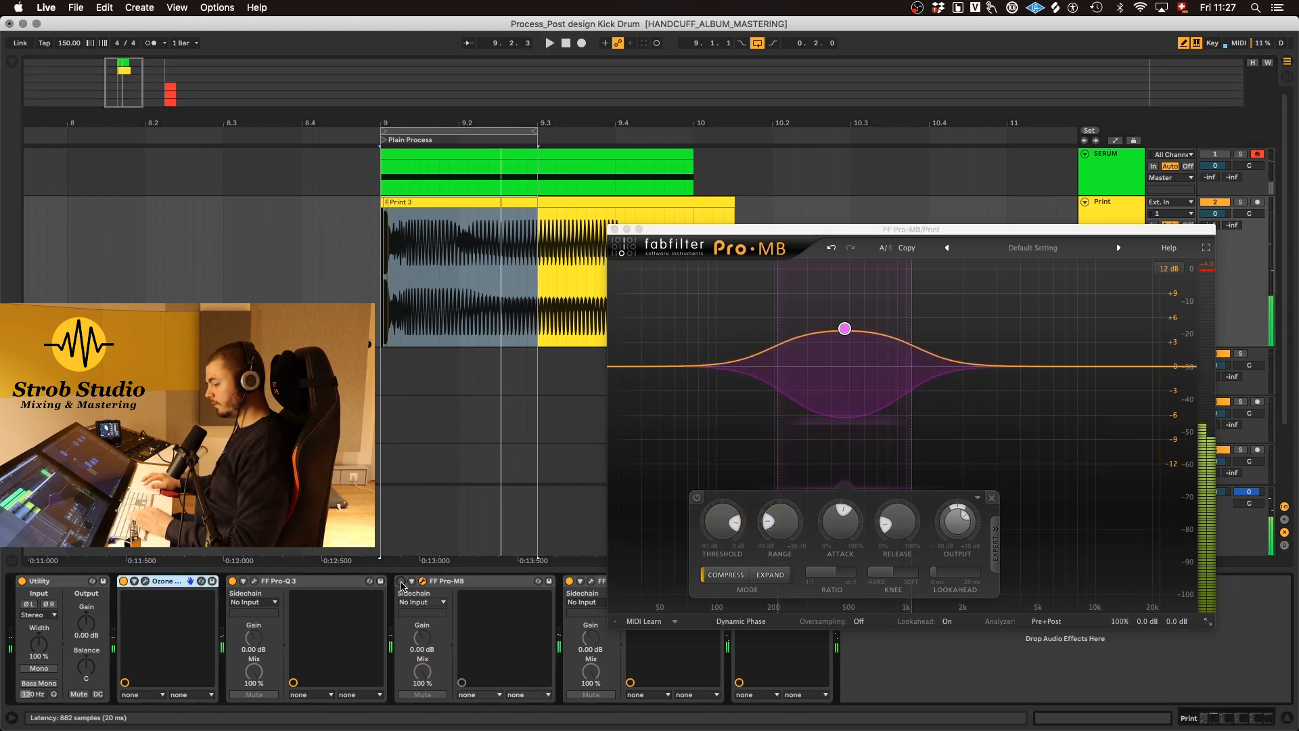
pyautogui.click(401, 581)
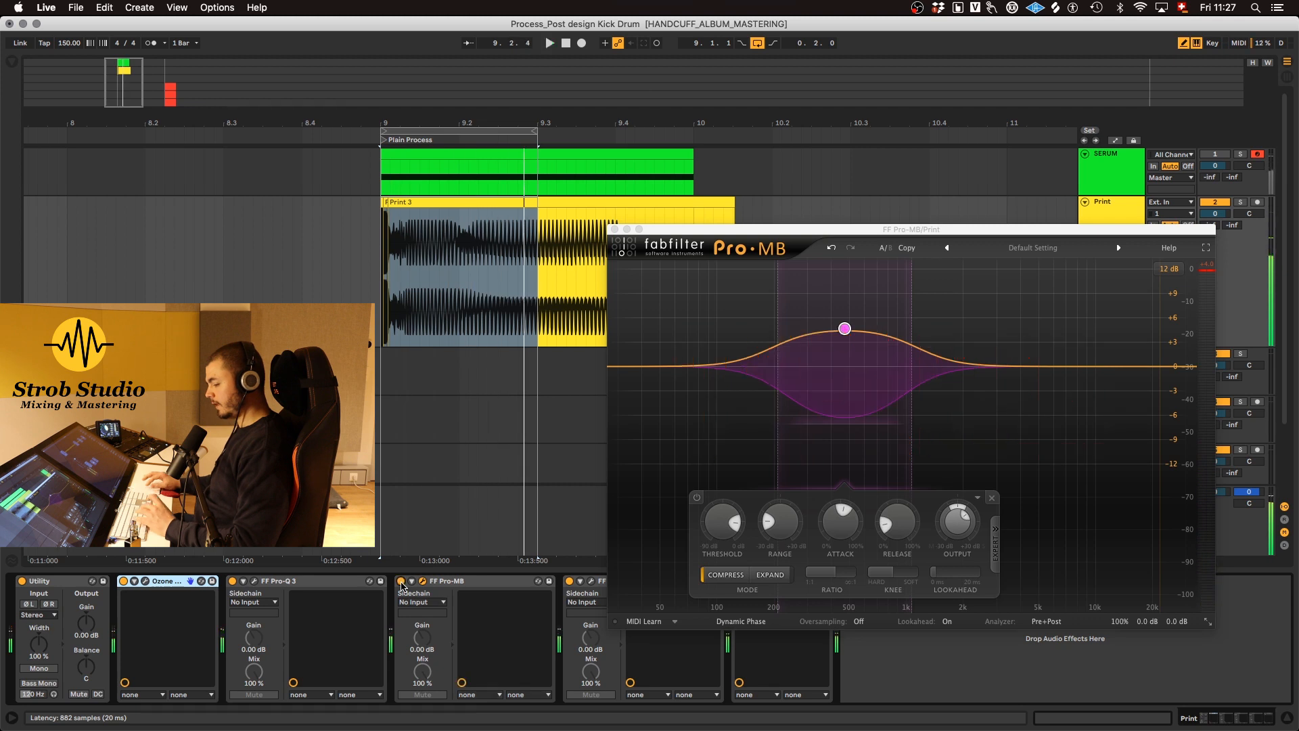
pyautogui.click(401, 581)
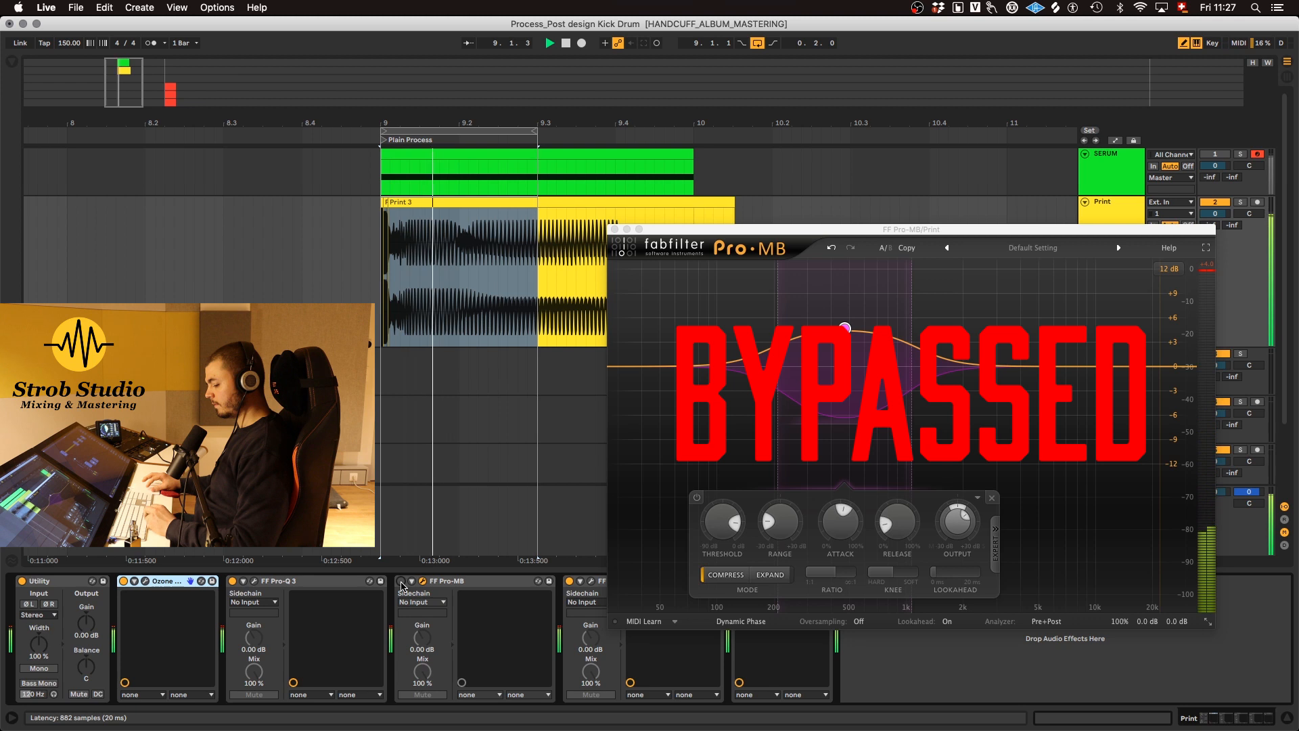
pyautogui.click(401, 581)
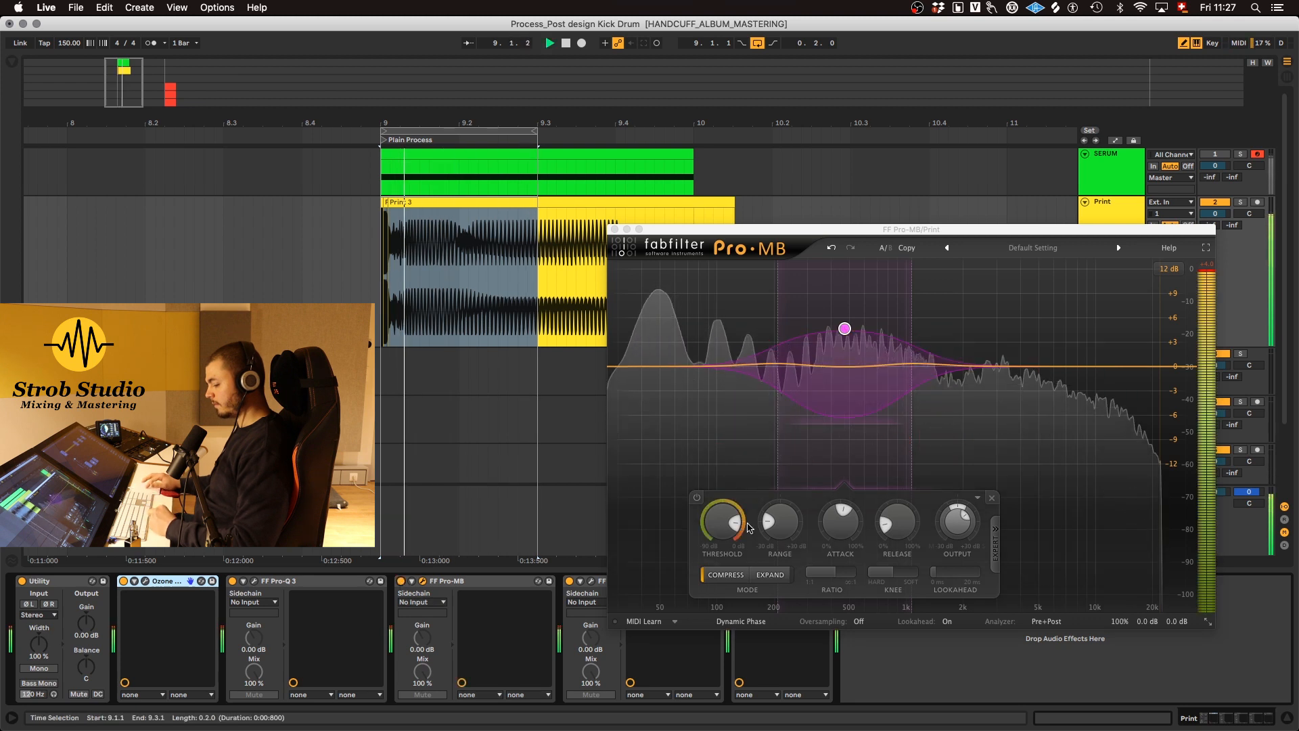
pyautogui.press('space')
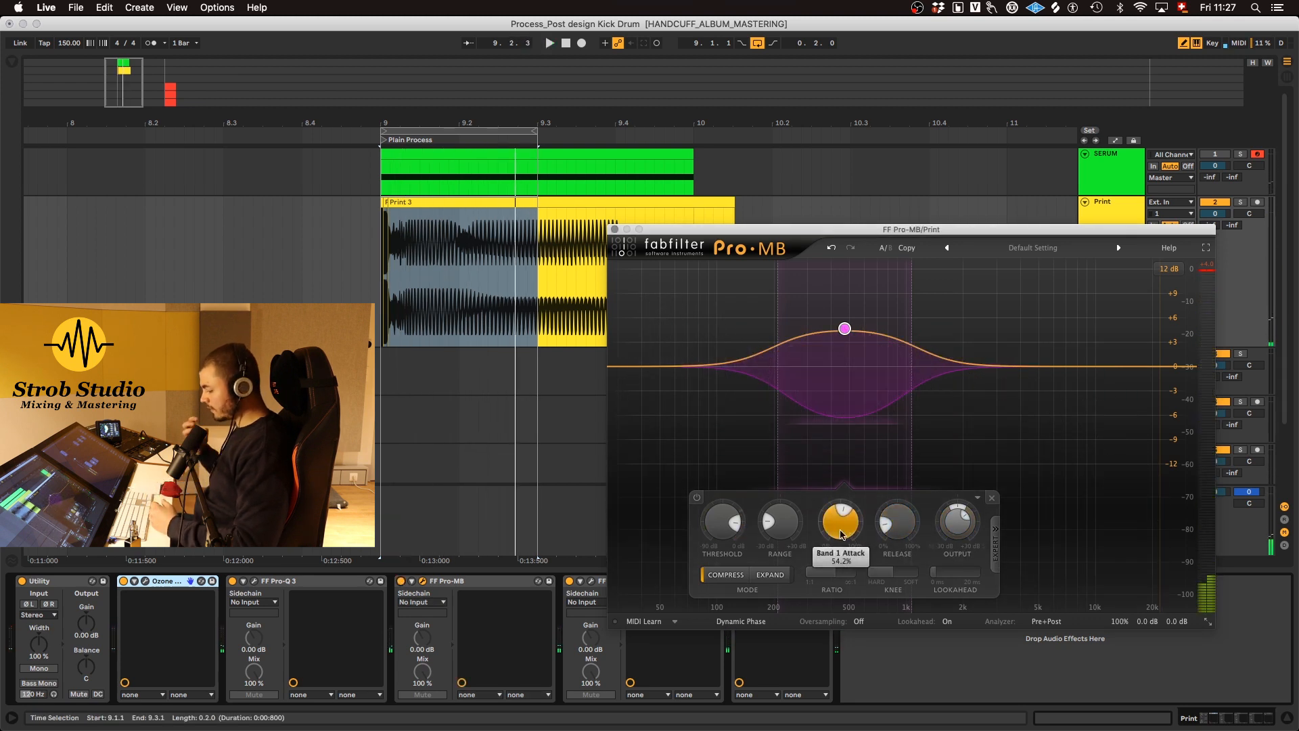
# Add a high-frequency Pro-MB band with its low crossover at about 2.6 kHz and audition it in solo
pyautogui.click(1113, 373)
pyautogui.moveTo(1074, 368); pyautogui.dragTo(988, 367)
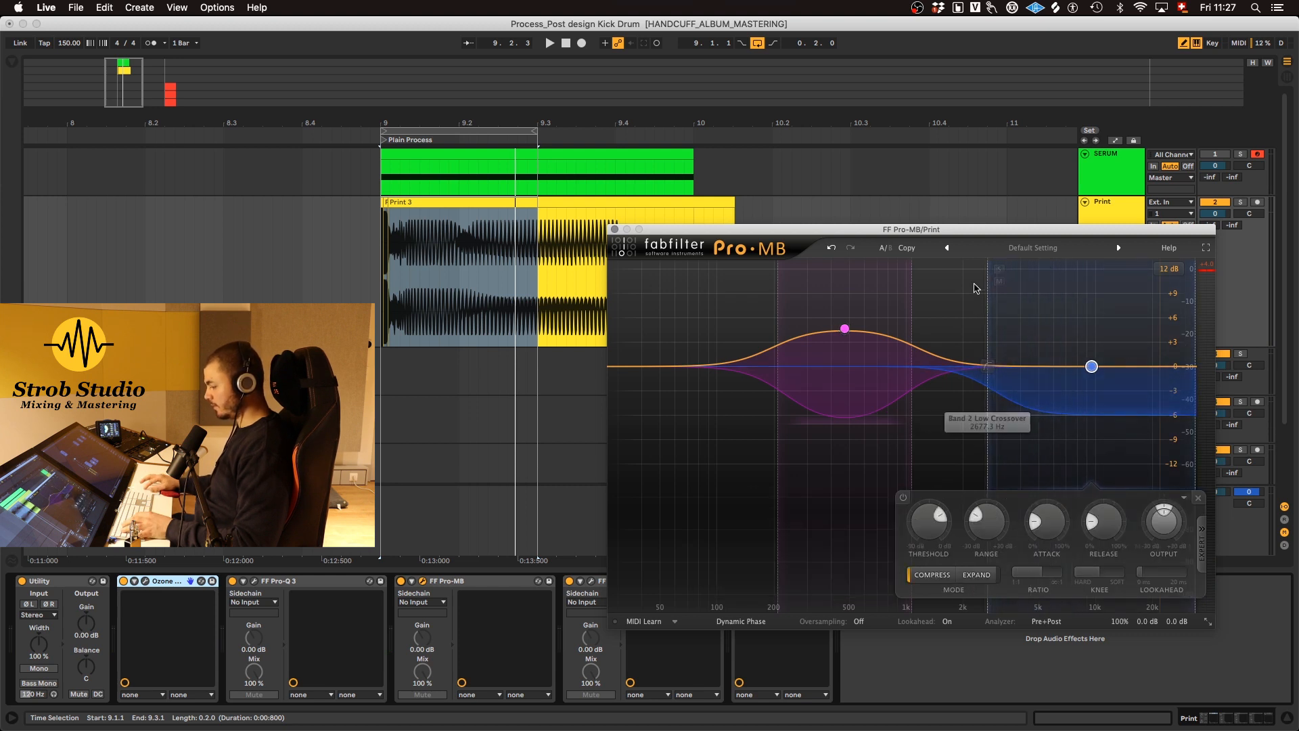
pyautogui.press('space')
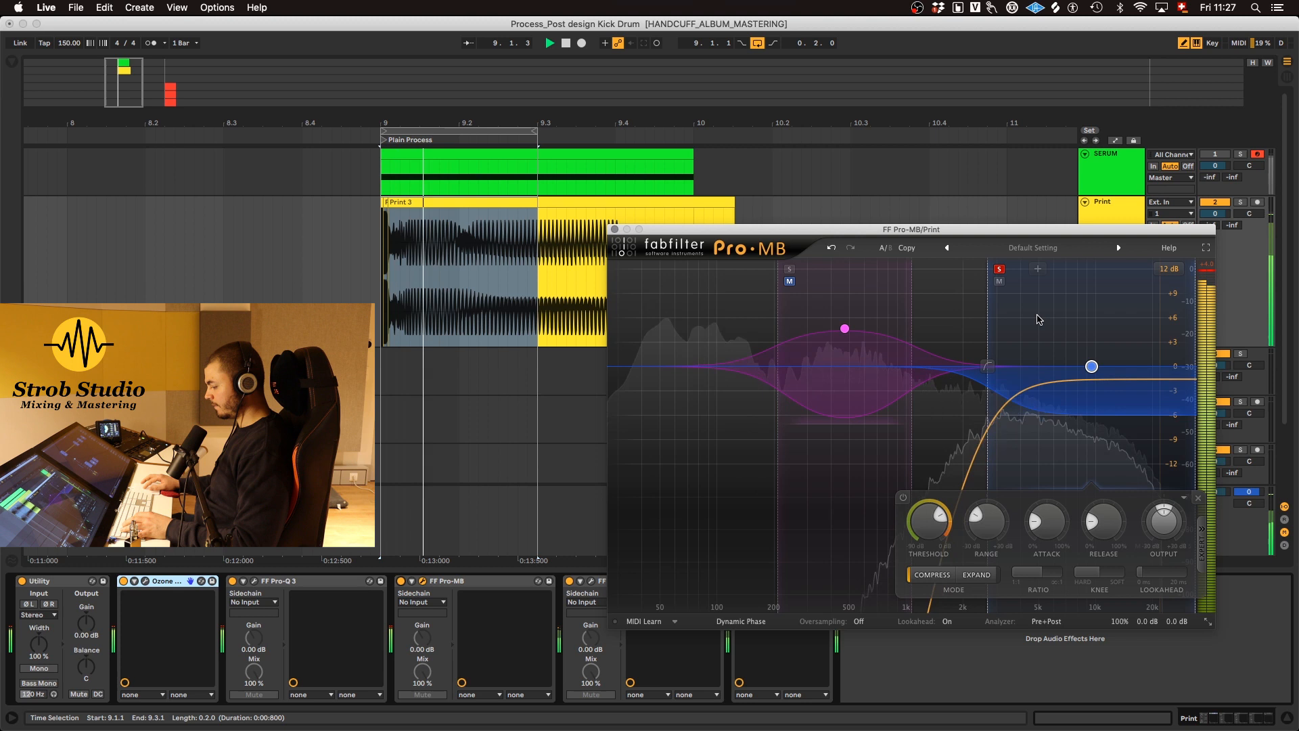
pyautogui.moveTo(982, 368)
pyautogui.mouseDown()
pyautogui.moveTo(966, 370)
pyautogui.moveTo(978, 370)
pyautogui.mouseUp()
# Set band 2's threshold to -7.99 dB and its attack to about 33%
pyautogui.moveTo(920, 527); pyautogui.dragTo(918, 500)
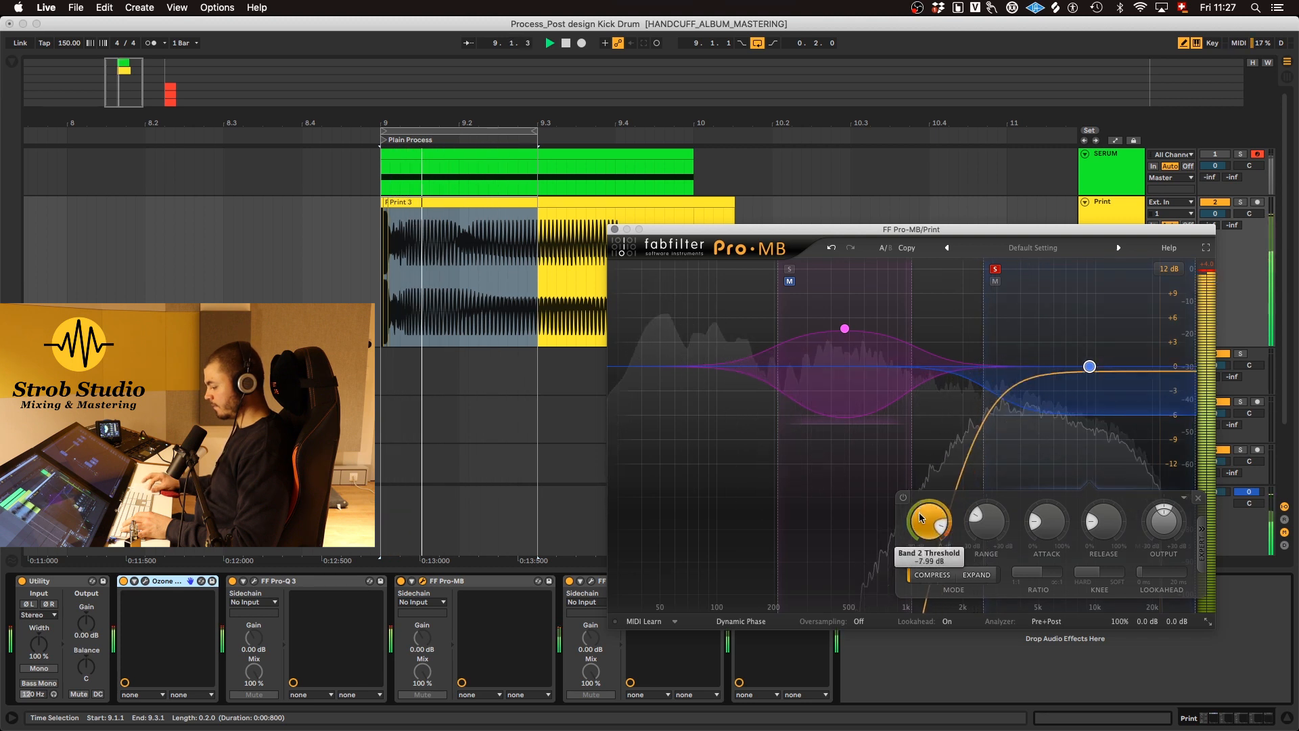
pyautogui.press('space')
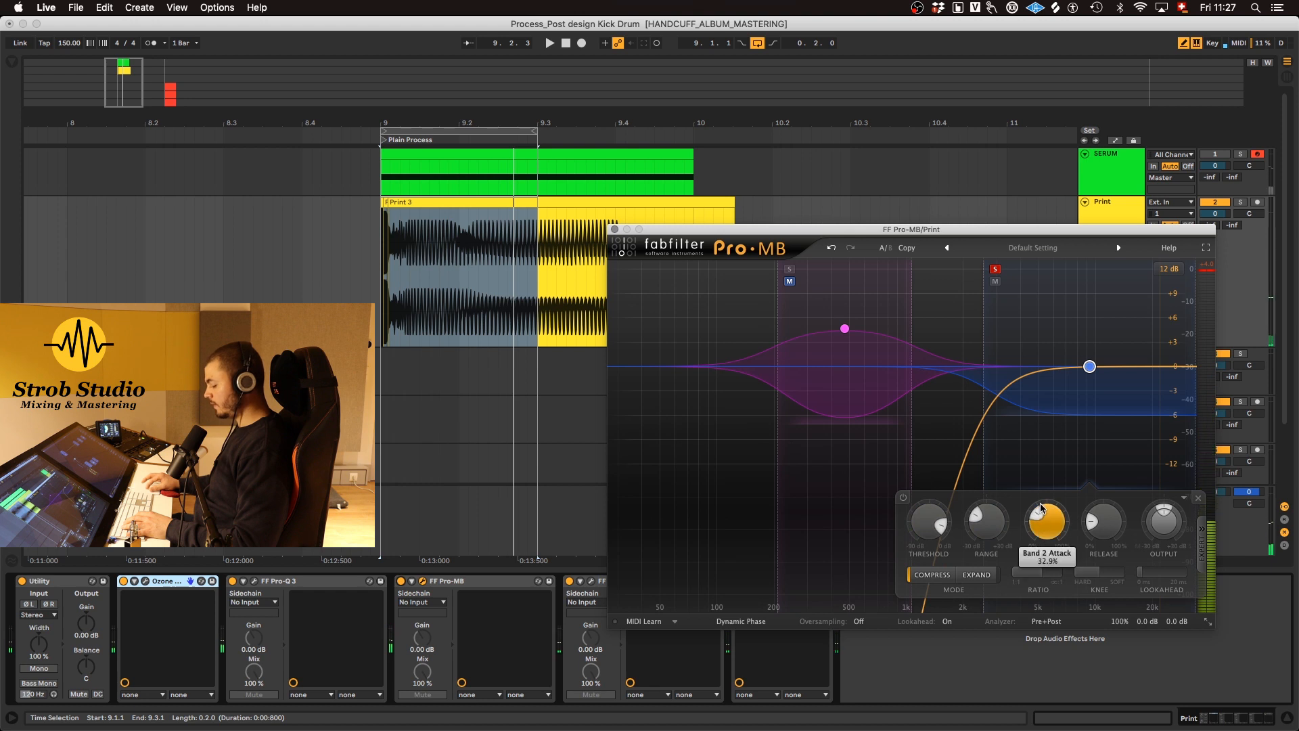
pyautogui.moveTo(1041, 508); pyautogui.dragTo(1042, 504)
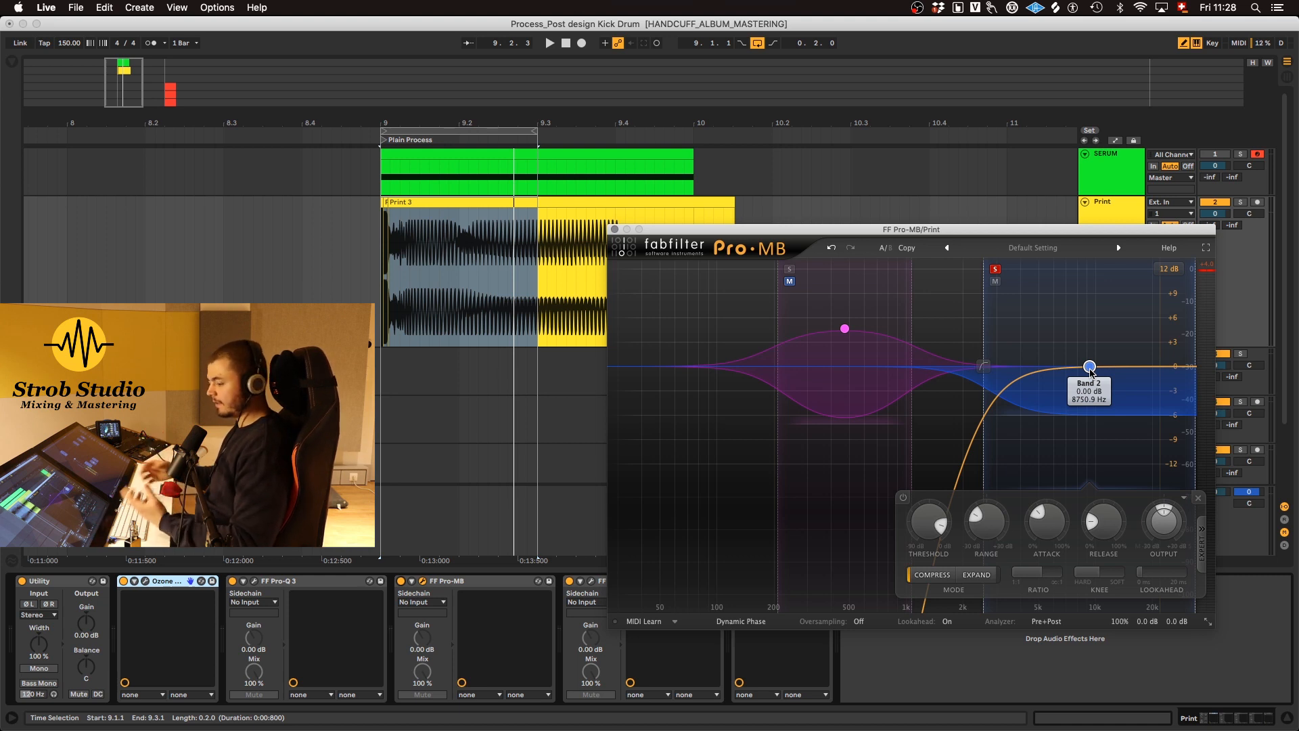
# Try a slower release and a +3.57 dB level on band 2 during playback, and return its level to about 0 dB
pyautogui.press('space')
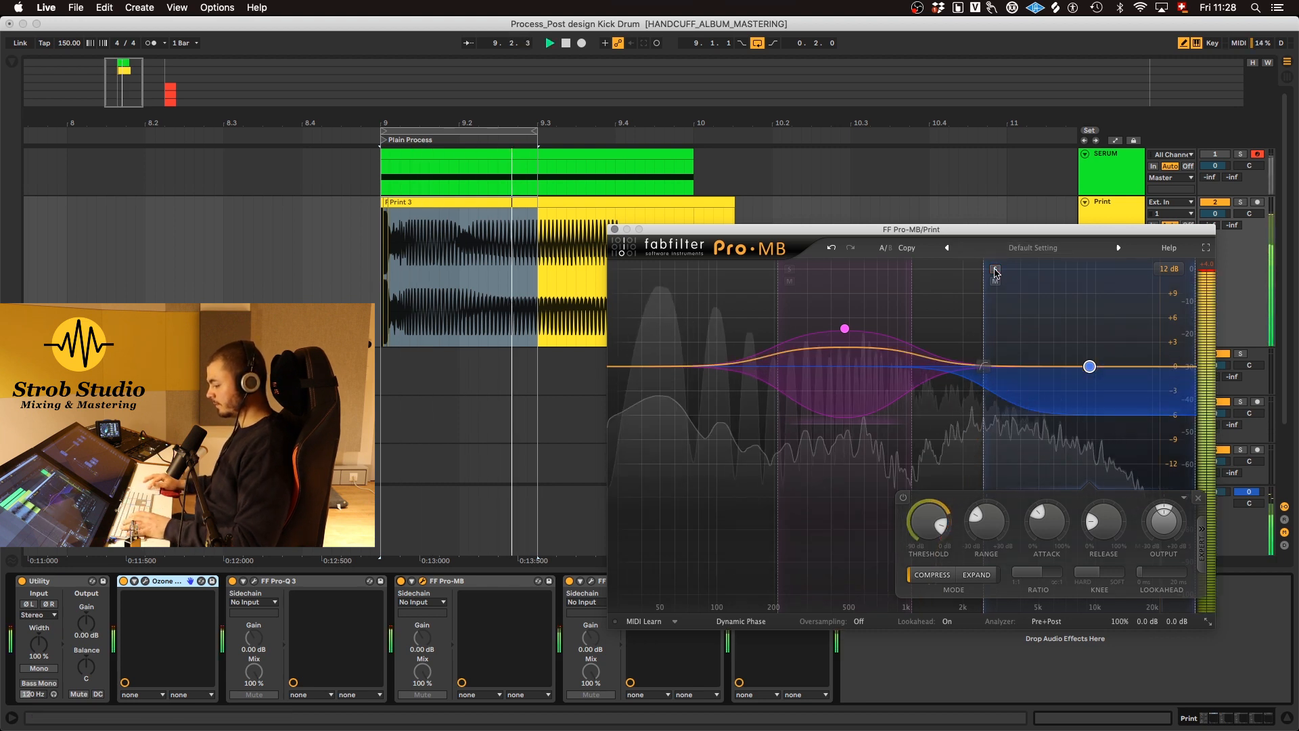
pyautogui.moveTo(1096, 519); pyautogui.dragTo(1097, 507)
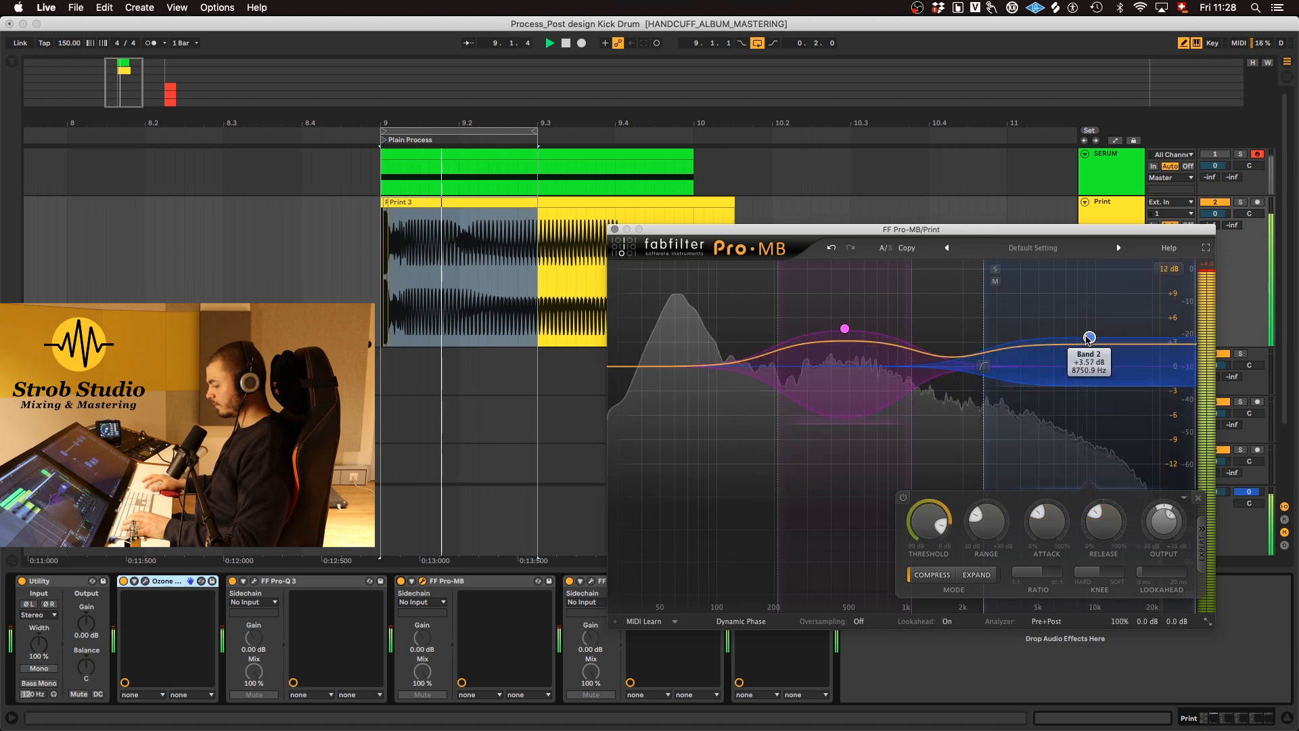
pyautogui.moveTo(1088, 338); pyautogui.dragTo(1078, 369)
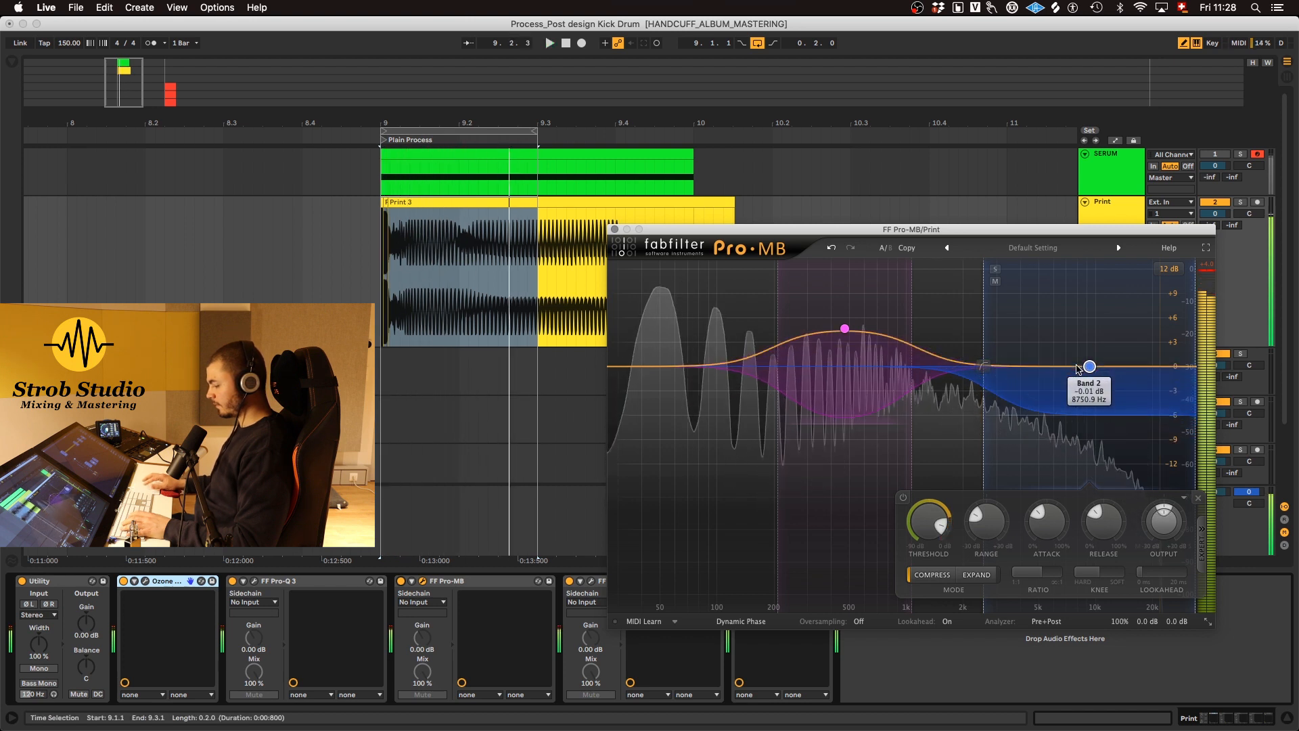
pyautogui.press('space')
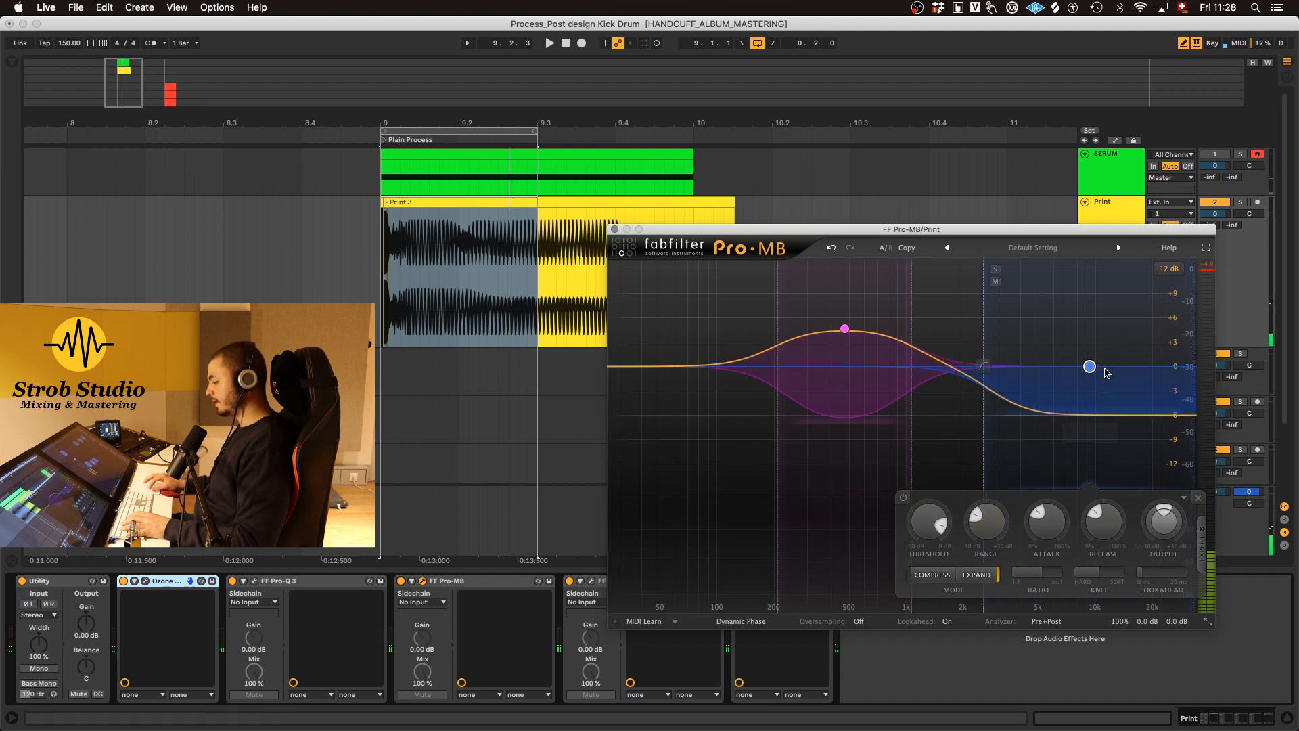
# Make band 2 an expander with about -5 dB level, +5.16 dB range, -17.55 dB threshold and 43.5% release
pyautogui.moveTo(987, 521); pyautogui.dragTo(983, 480)
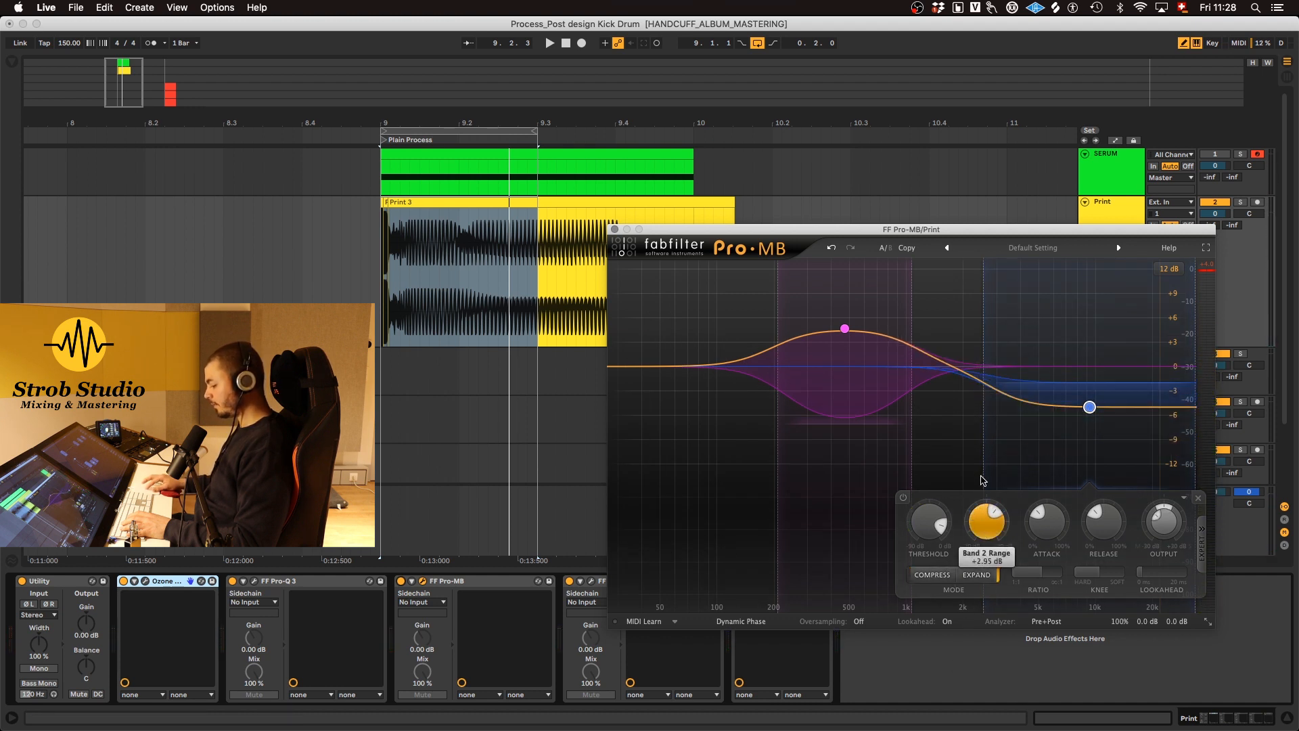
pyautogui.press('space')
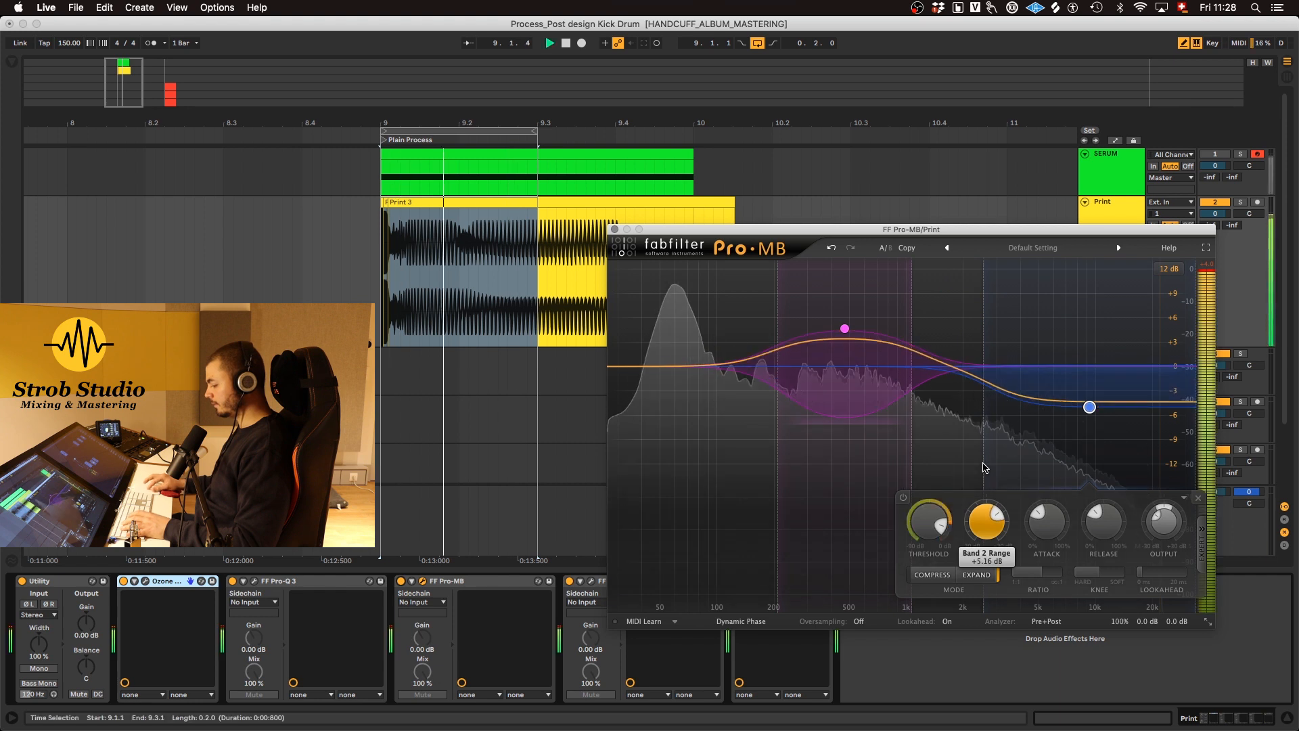
pyautogui.moveTo(946, 549); pyautogui.dragTo(944, 523)
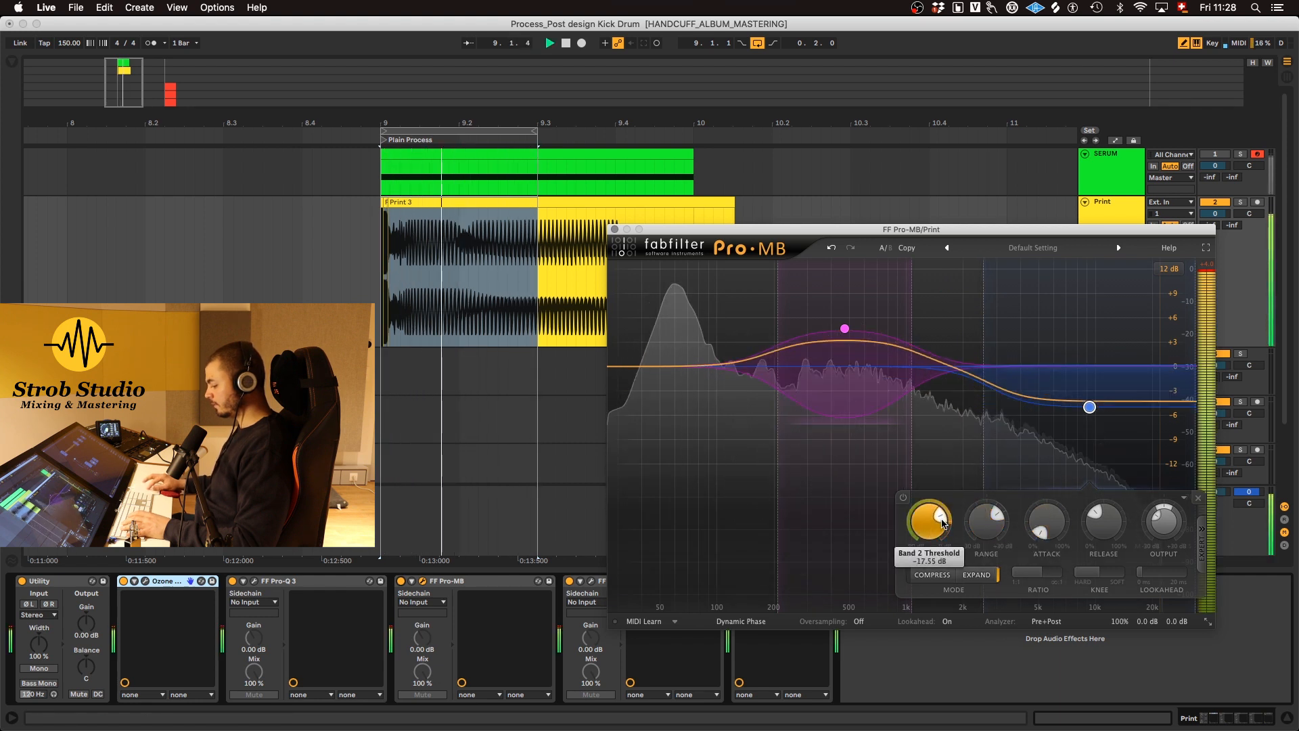
pyautogui.moveTo(1085, 512)
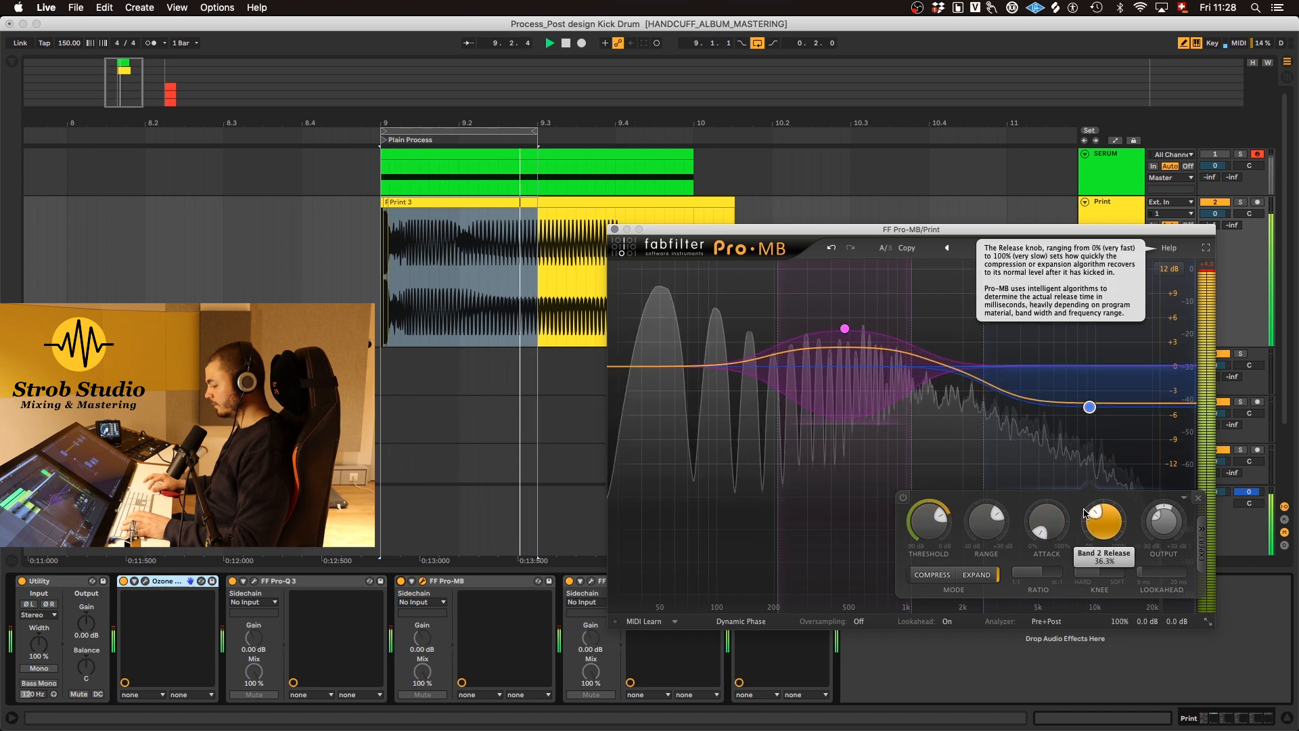
pyautogui.moveTo(1097, 524); pyautogui.dragTo(1101, 512)
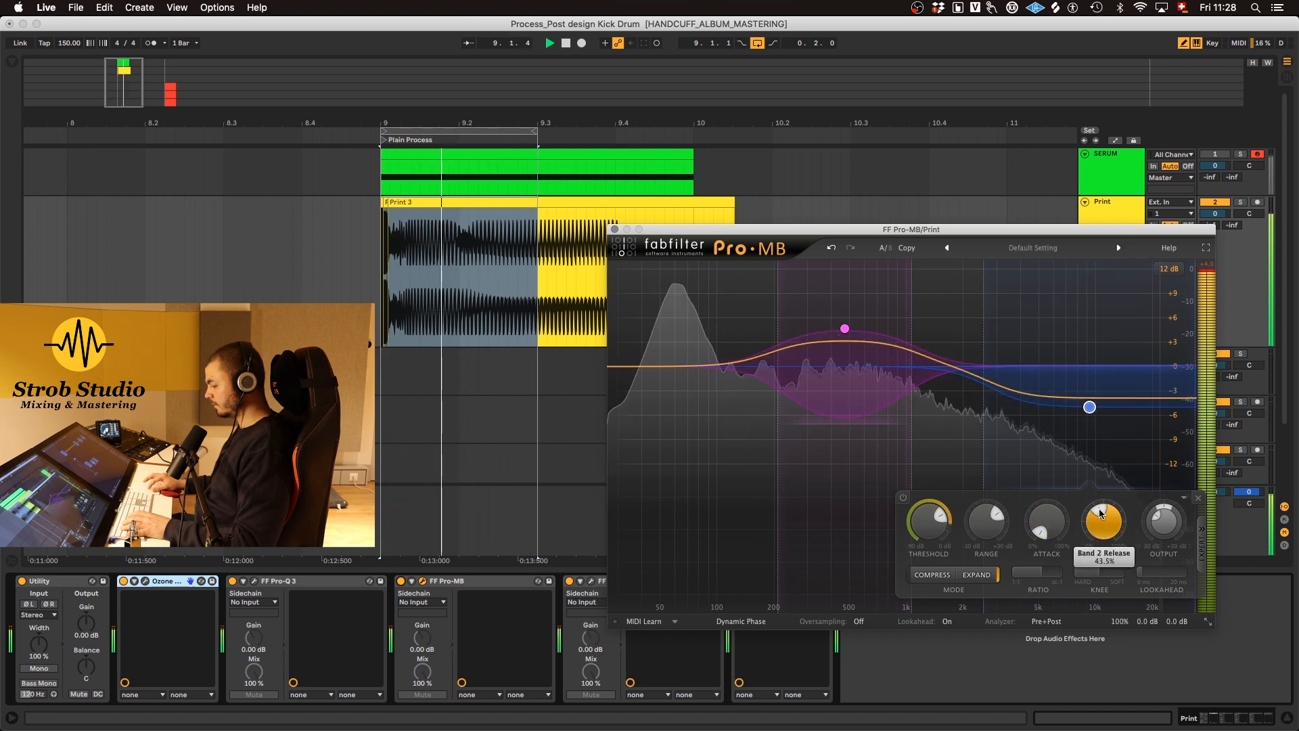
# Audition band 2 with a +14.20 dB range, and settle its range at +5.25 dB
pyautogui.moveTo(975, 531); pyautogui.dragTo(975, 508)
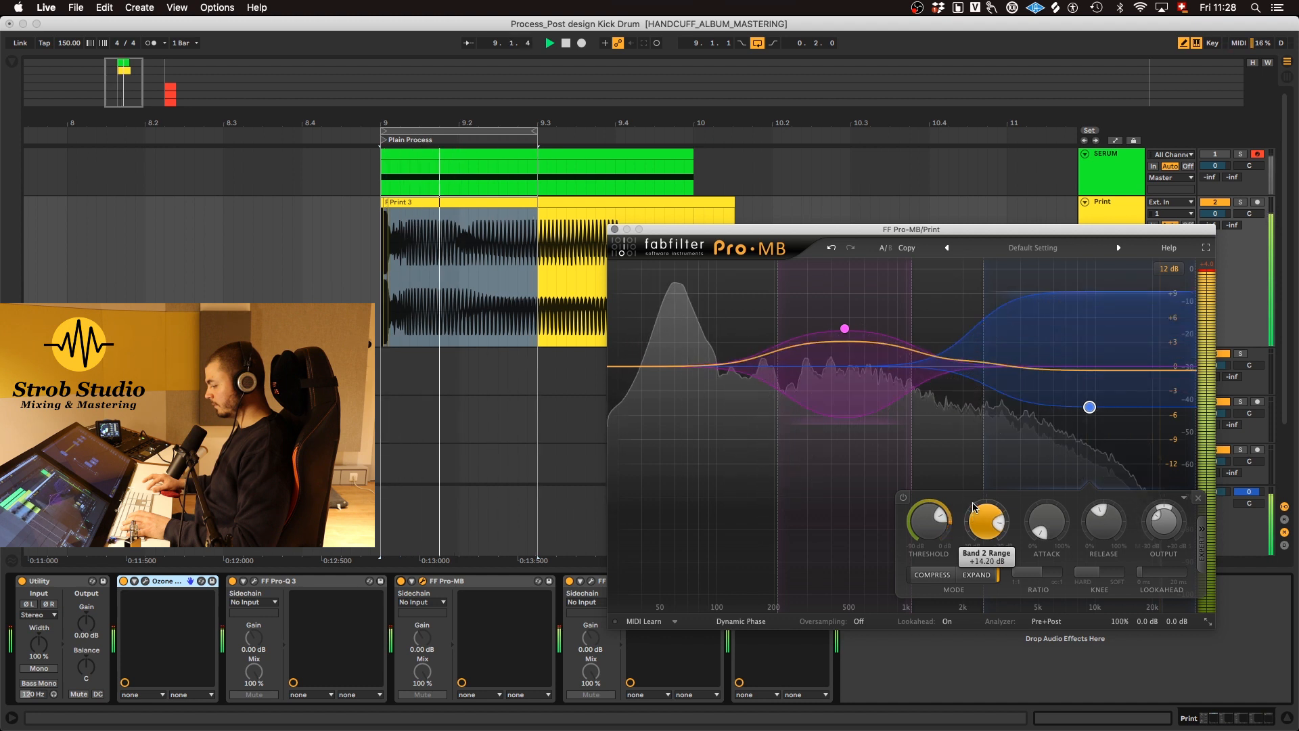
pyautogui.press('space')
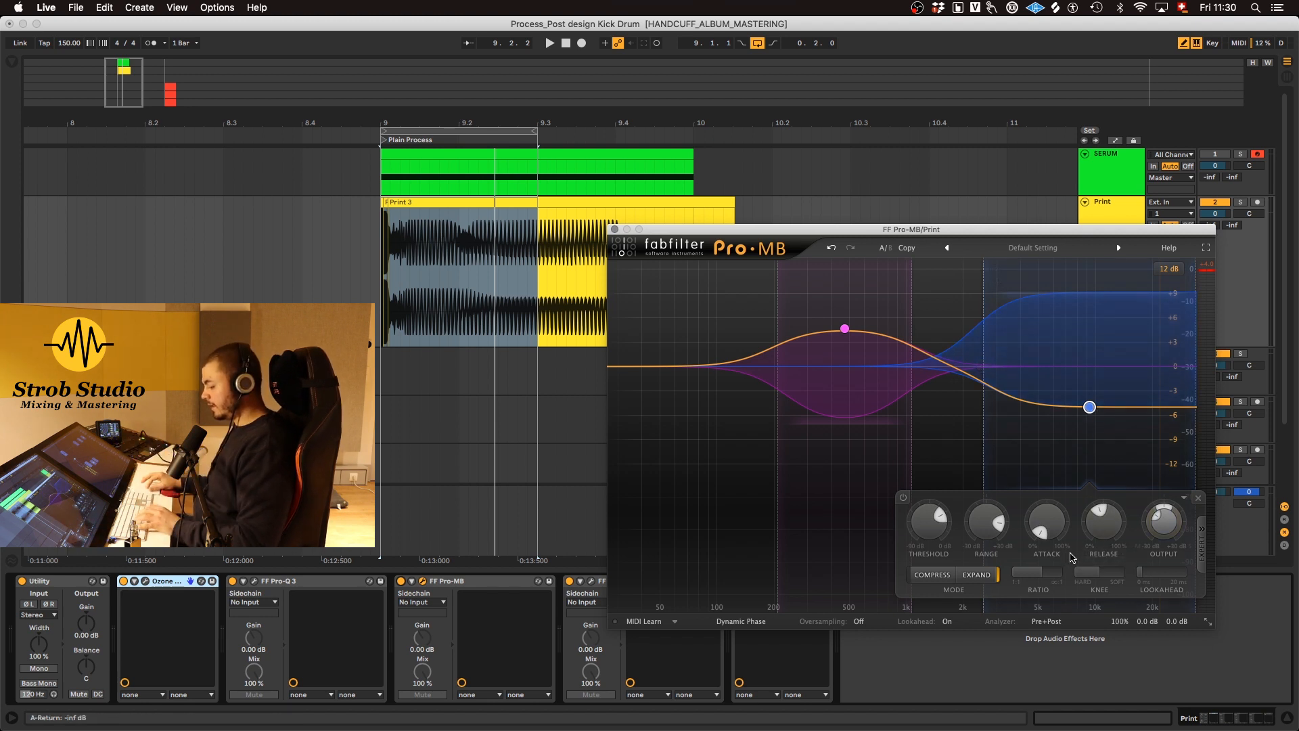
pyautogui.press('space')
pyautogui.moveTo(987, 523); pyautogui.dragTo(983, 538)
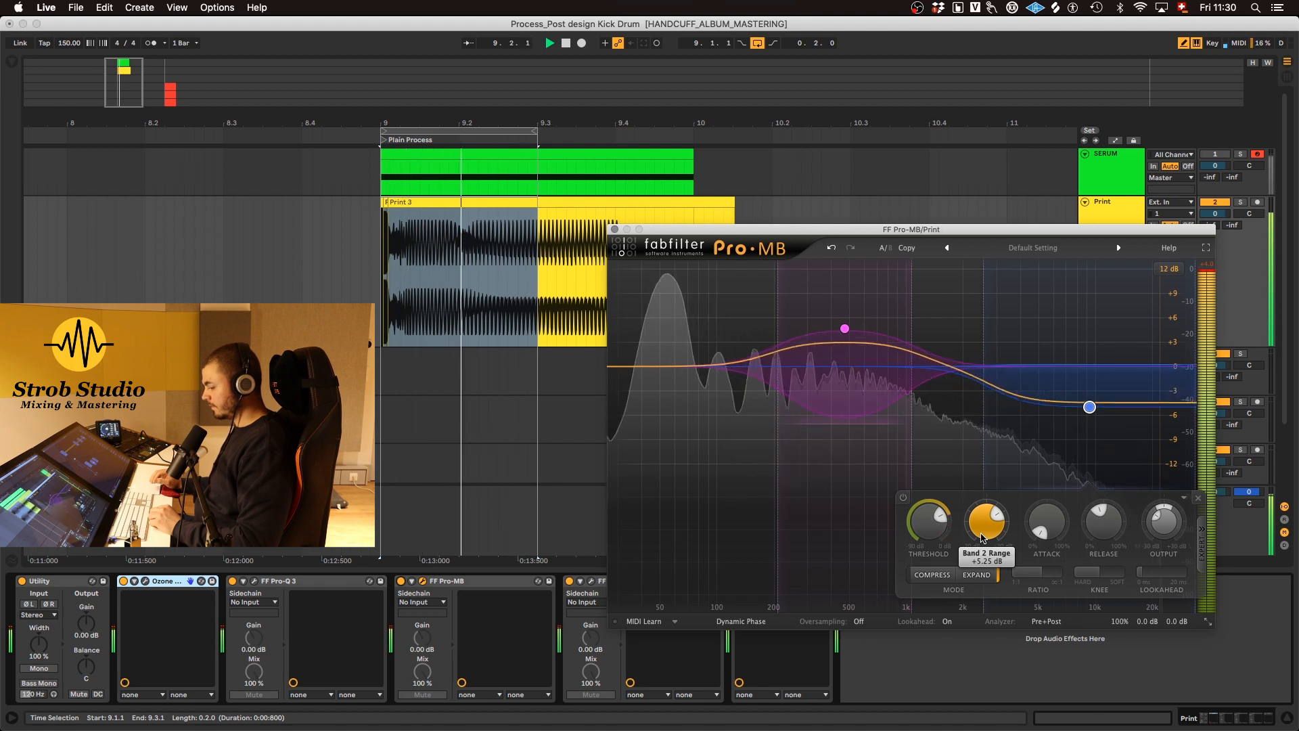
pyautogui.press('space')
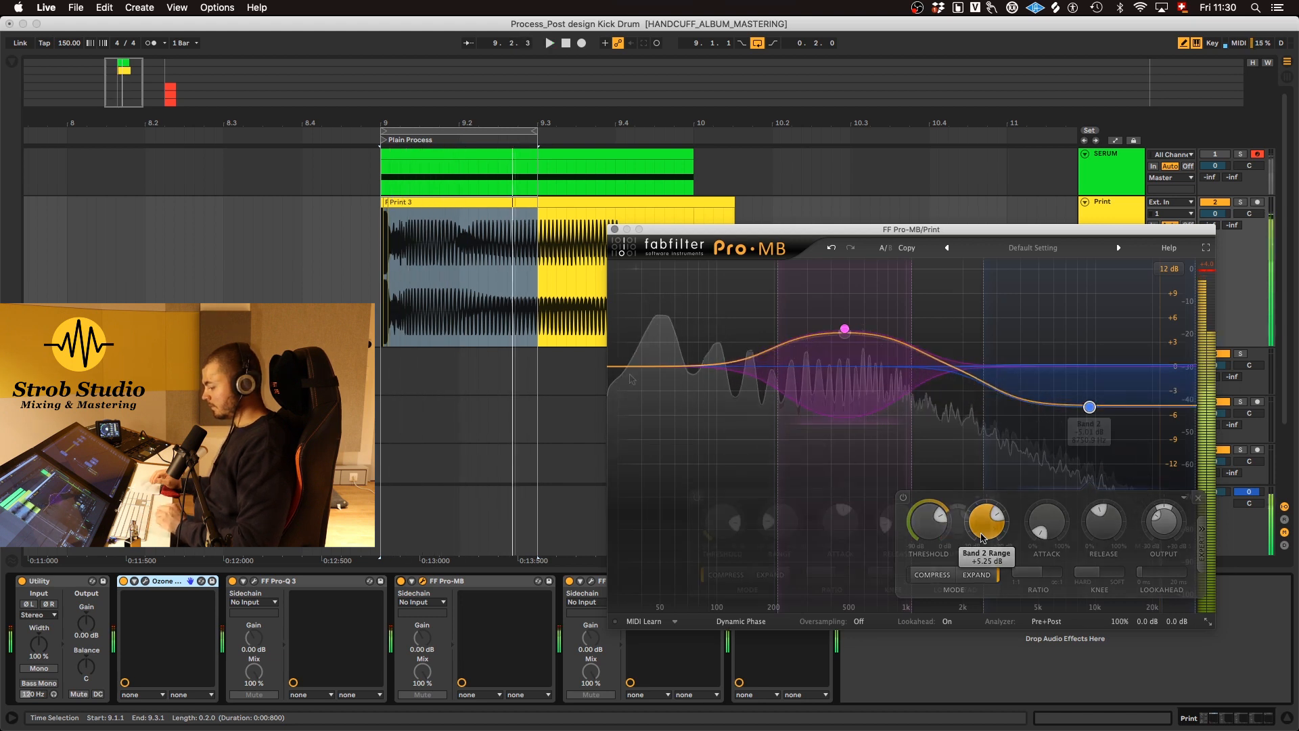
# Lower band 2's level slightly and add a third band covering the low frequencies below band 2
pyautogui.moveTo(845, 329); pyautogui.dragTo(844, 333)
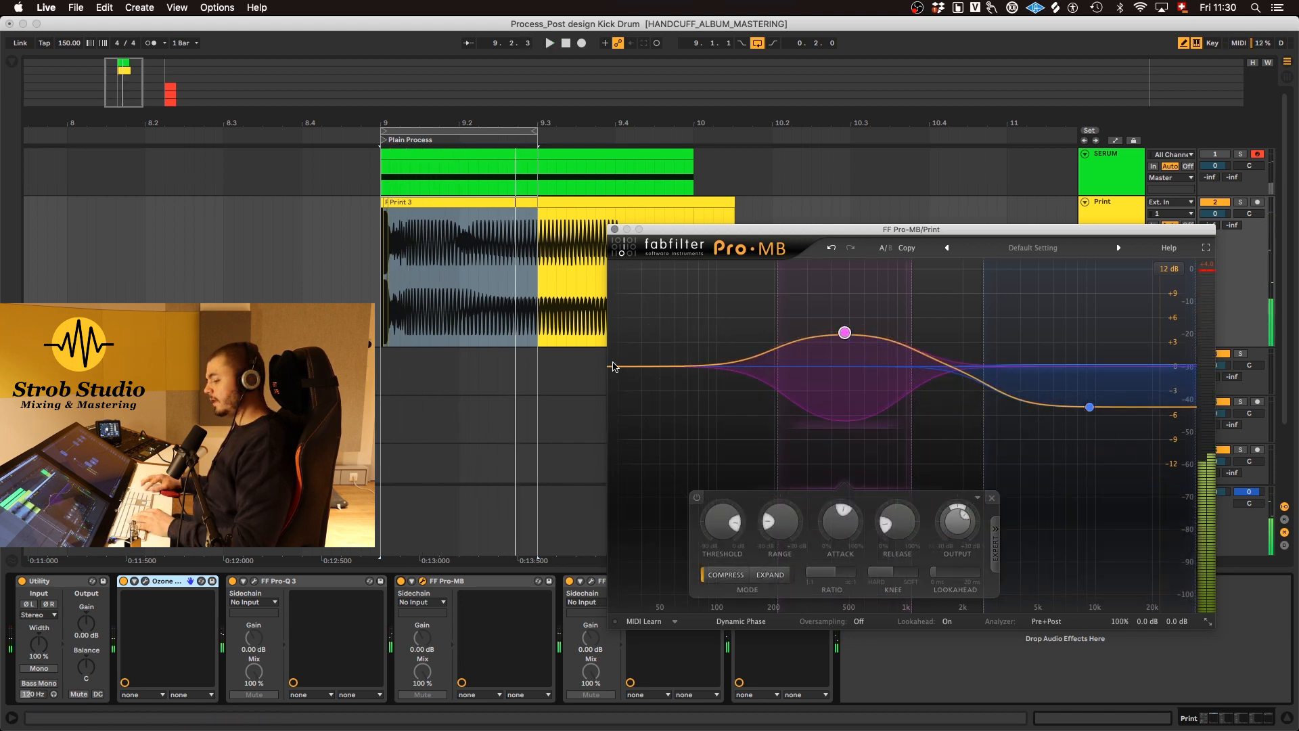
pyautogui.click(653, 369)
pyautogui.moveTo(713, 369); pyautogui.dragTo(756, 369)
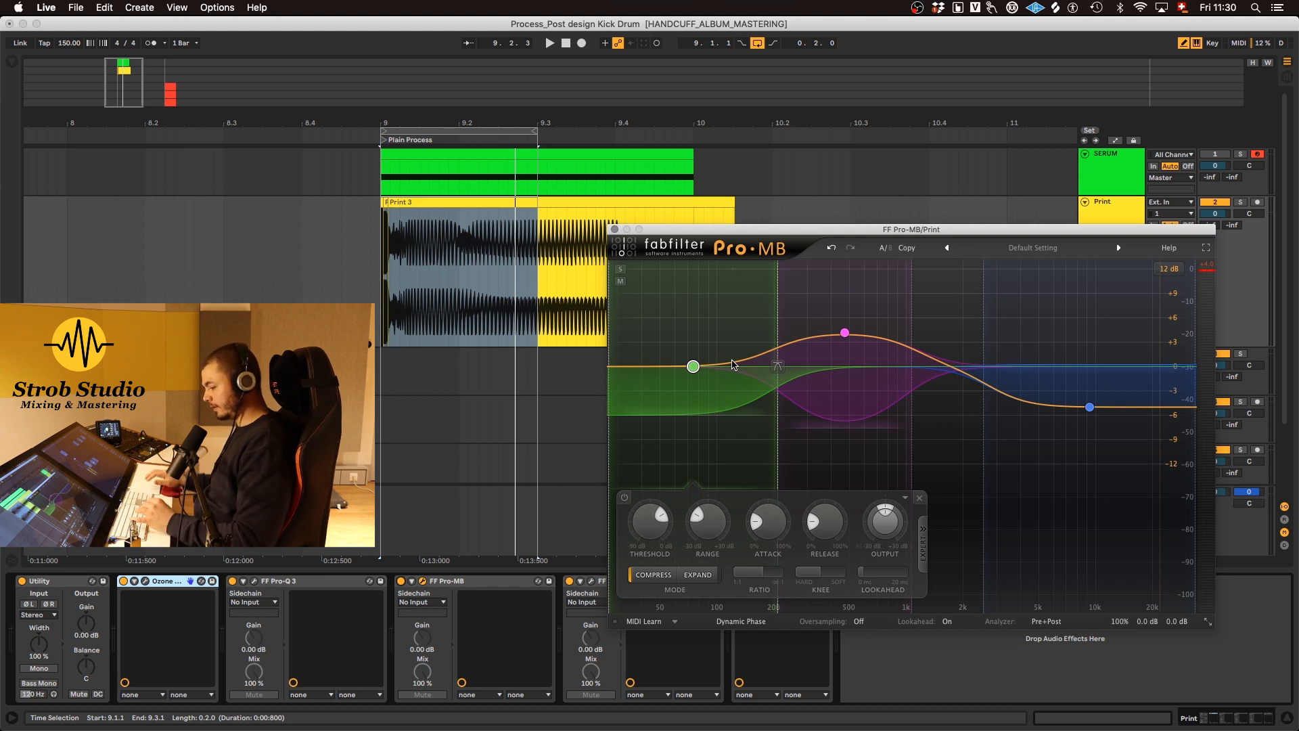
# Solo band 3 and set its threshold to 0.00 dB while playing the kick
pyautogui.click(620, 270)
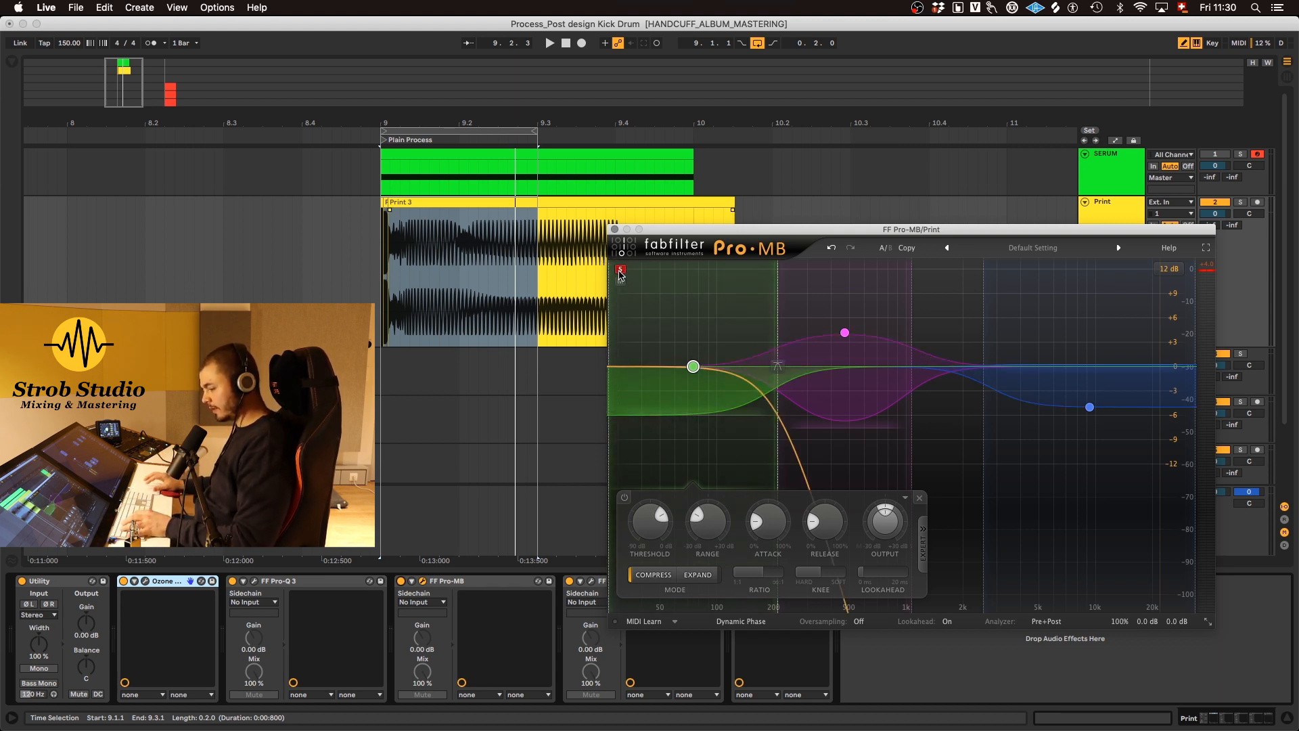
pyautogui.press('space')
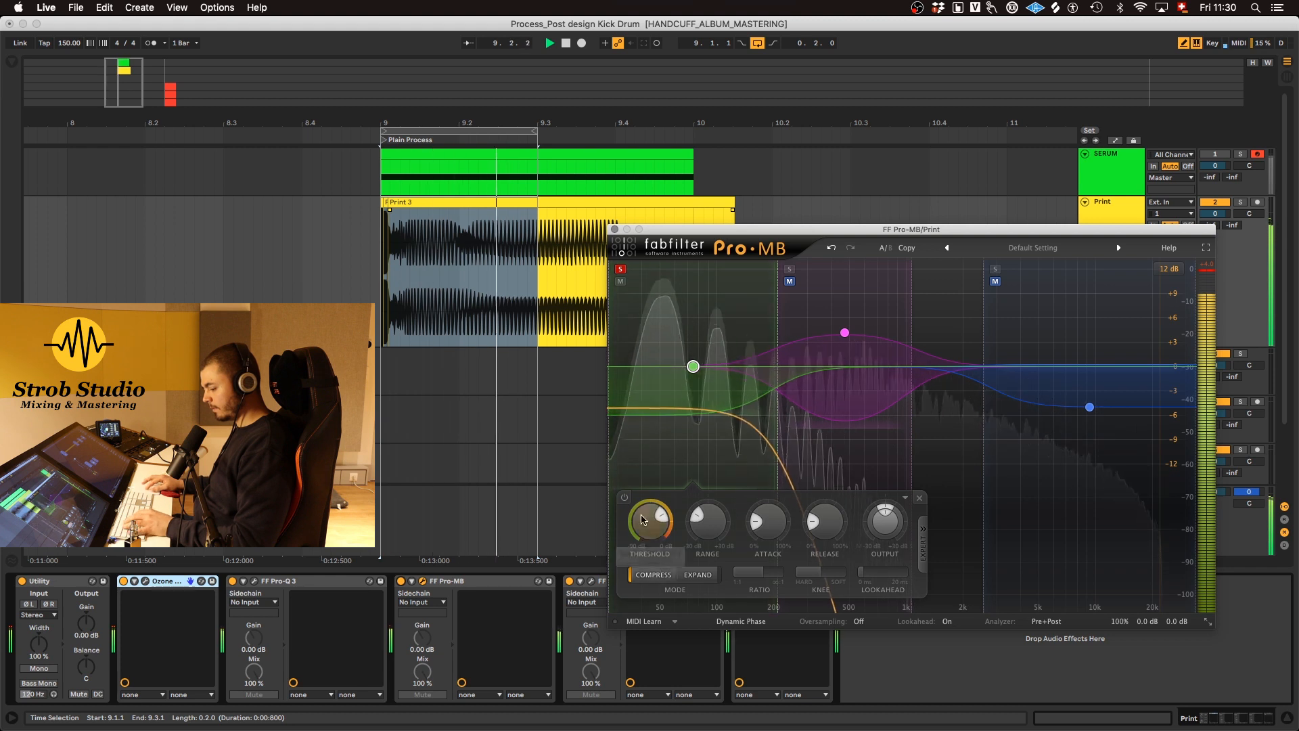
pyautogui.moveTo(645, 517); pyautogui.dragTo(653, 450)
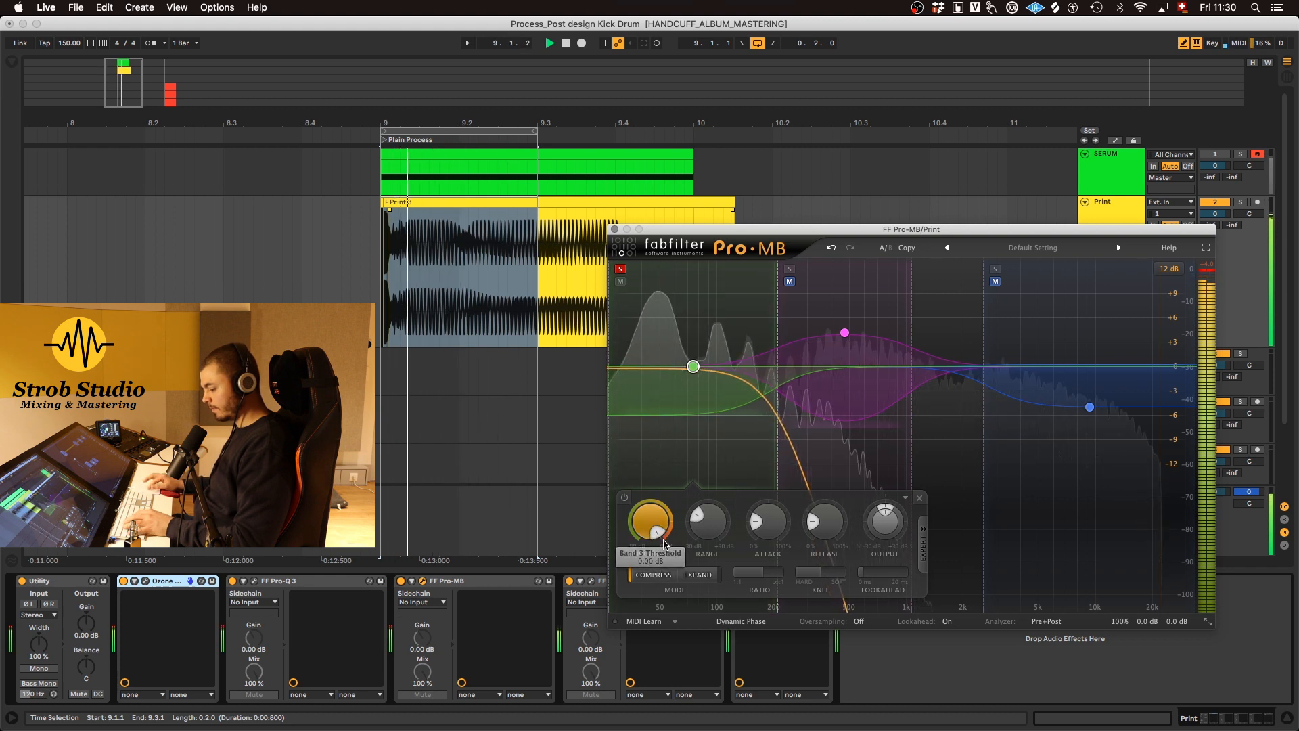
pyautogui.press('space')
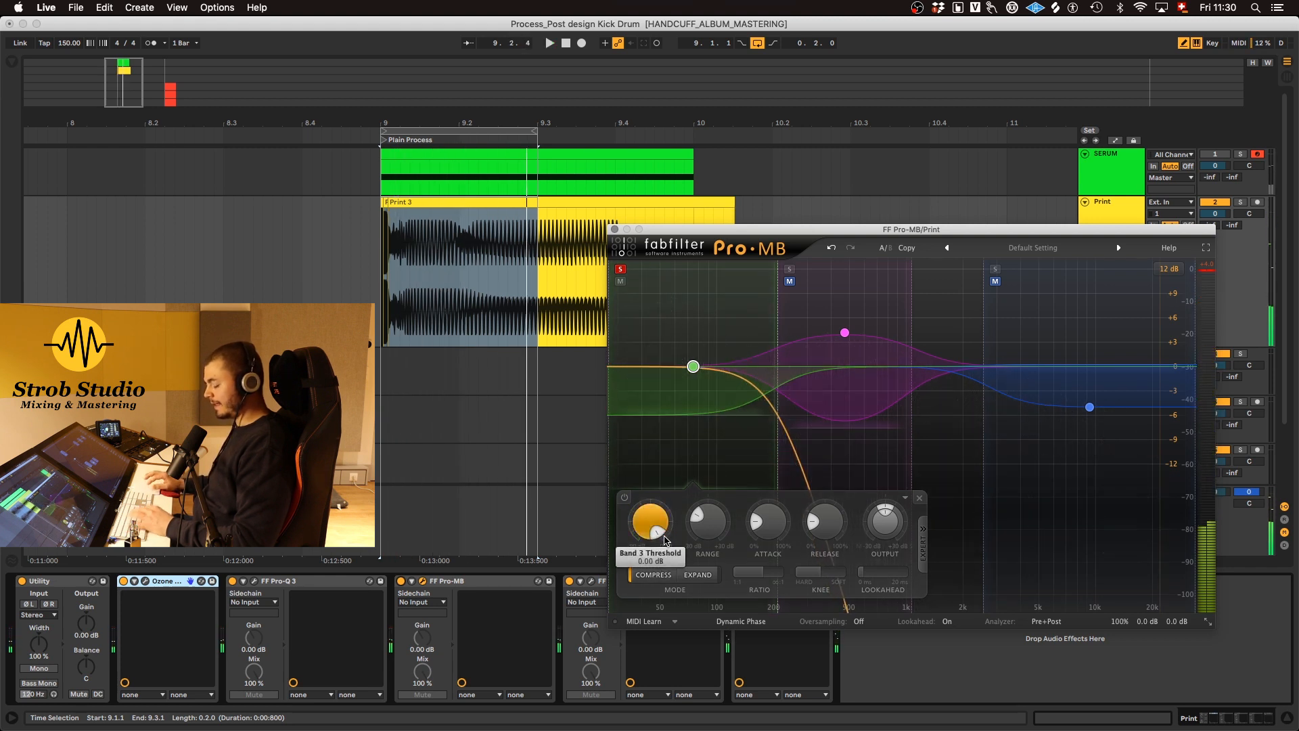
pyautogui.moveTo(667, 540)
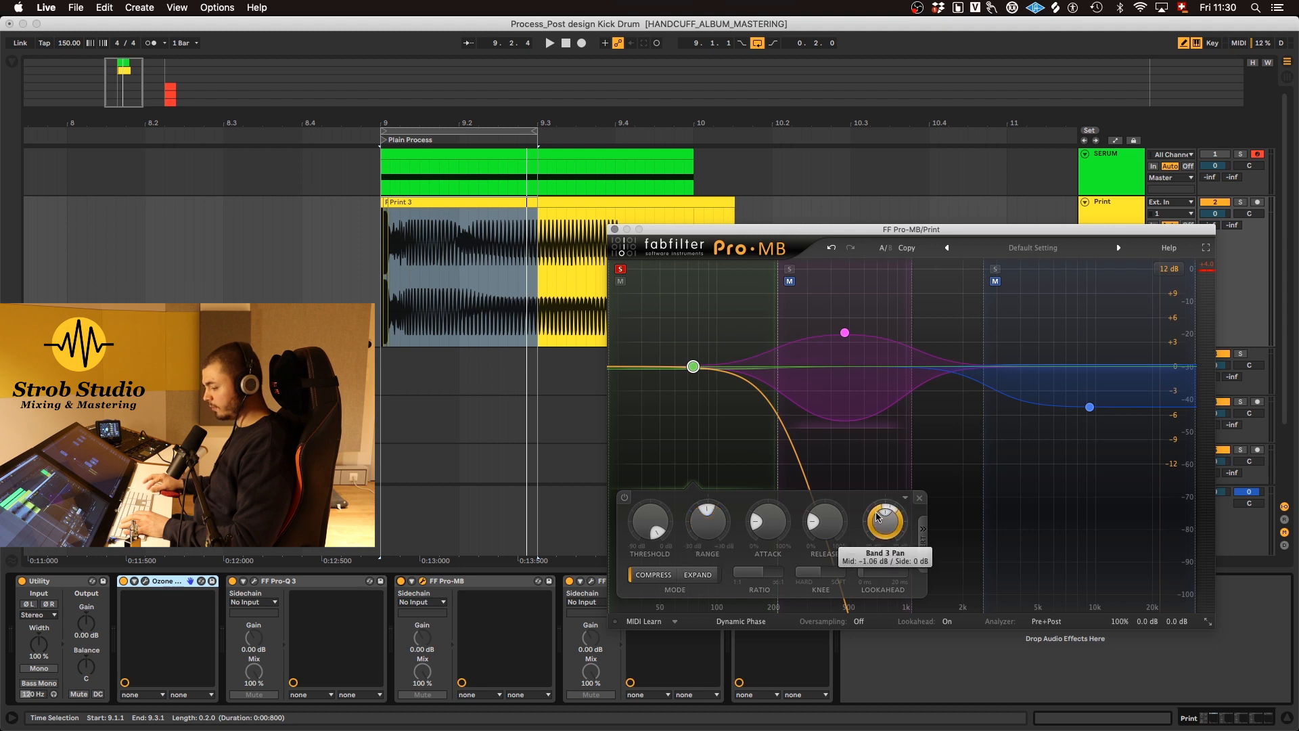
# Adjust band 3's mid/side pan to about -1.06 dB mid and listen to the kick
pyautogui.moveTo(884, 521)
pyautogui.mouseDown()
pyautogui.moveTo(883, 494)
pyautogui.moveTo(881, 526)
pyautogui.mouseUp()
pyautogui.press('space')
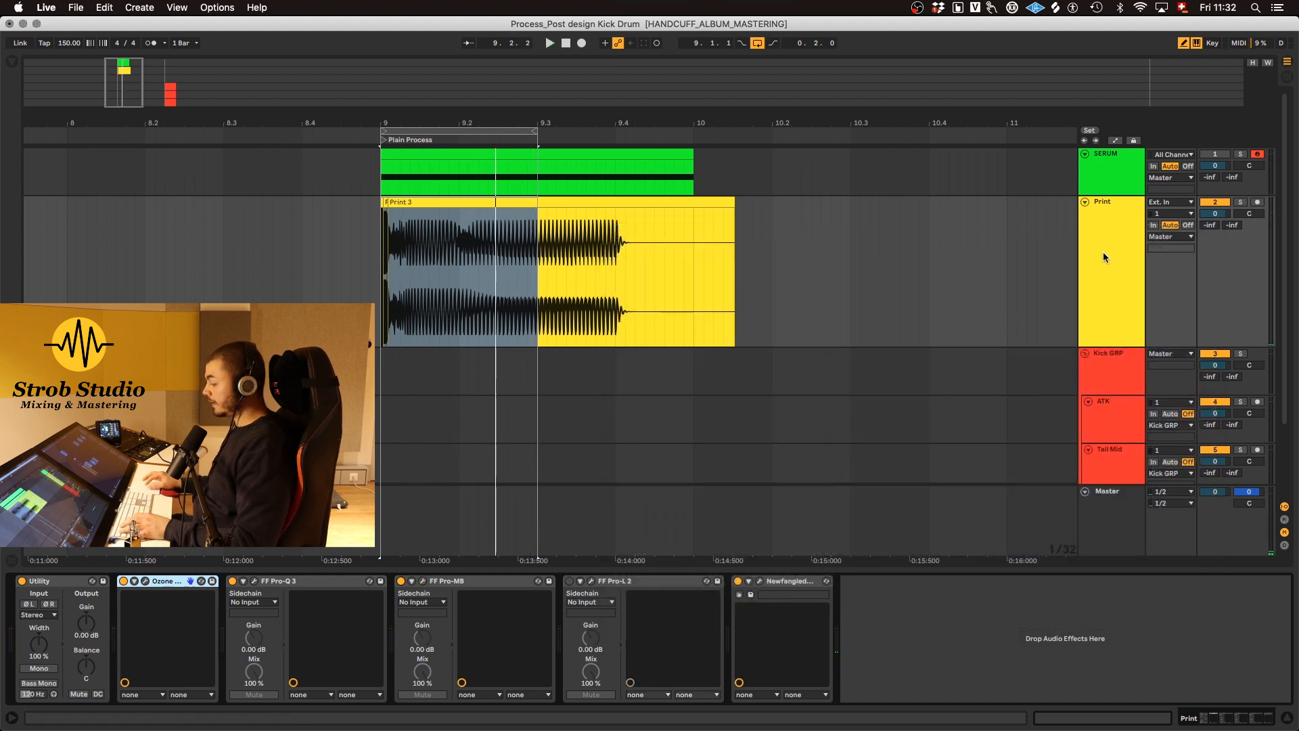
# Go to the Multi tracks Process section and show the device chain of the Kick GRP track
pyautogui.click(1102, 254)
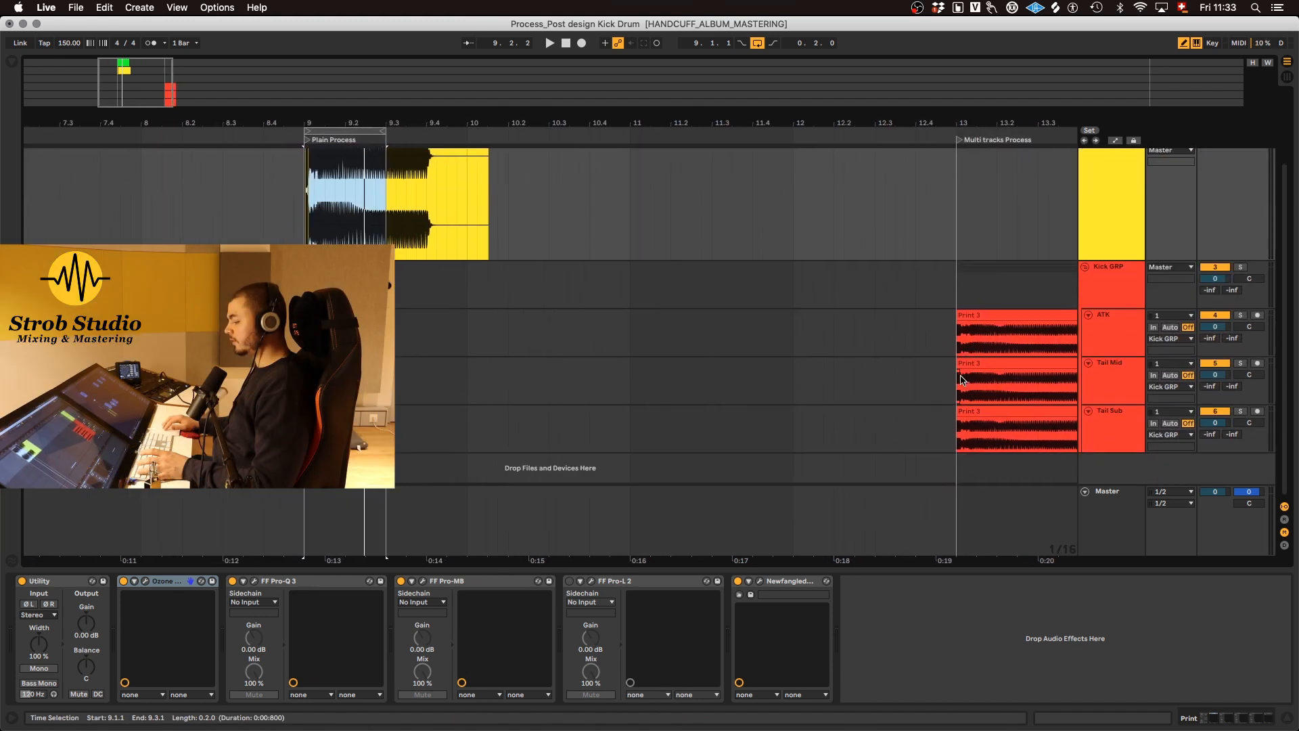
pyautogui.hscroll(10, 961, 379)
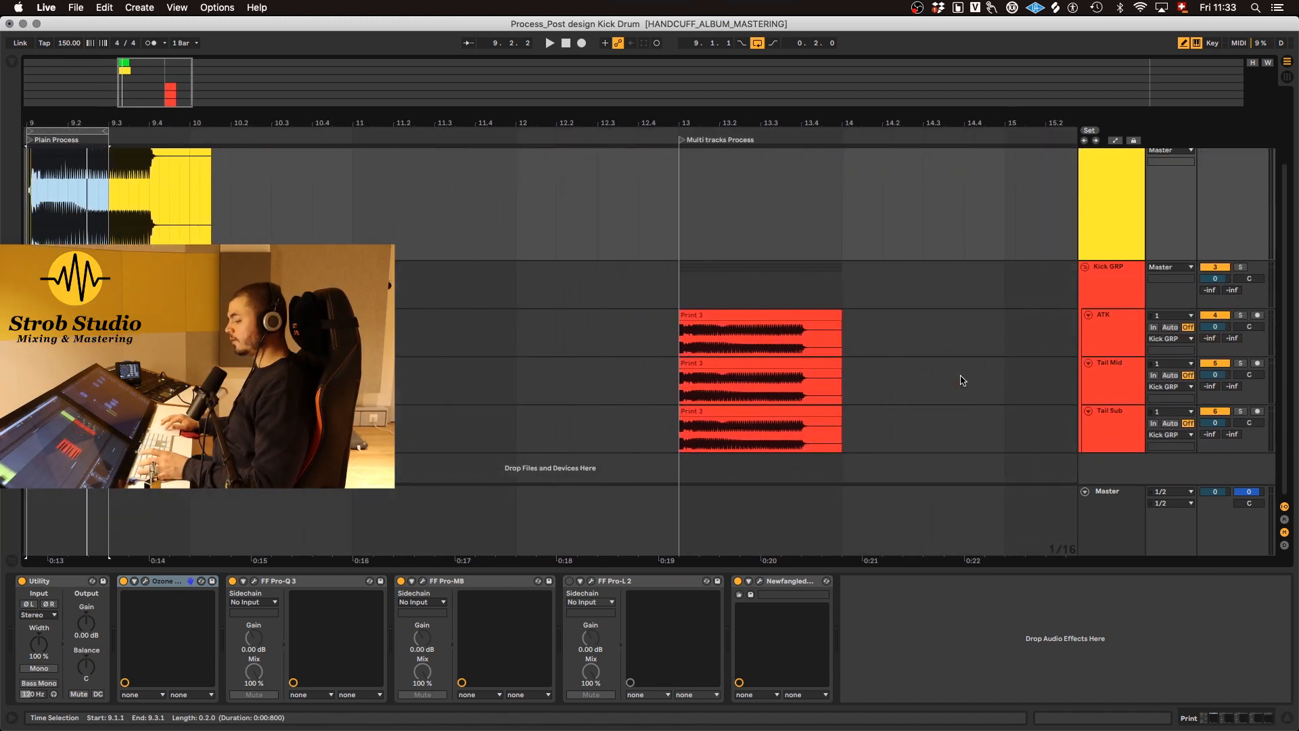
pyautogui.press('+')
pyautogui.click(1090, 284)
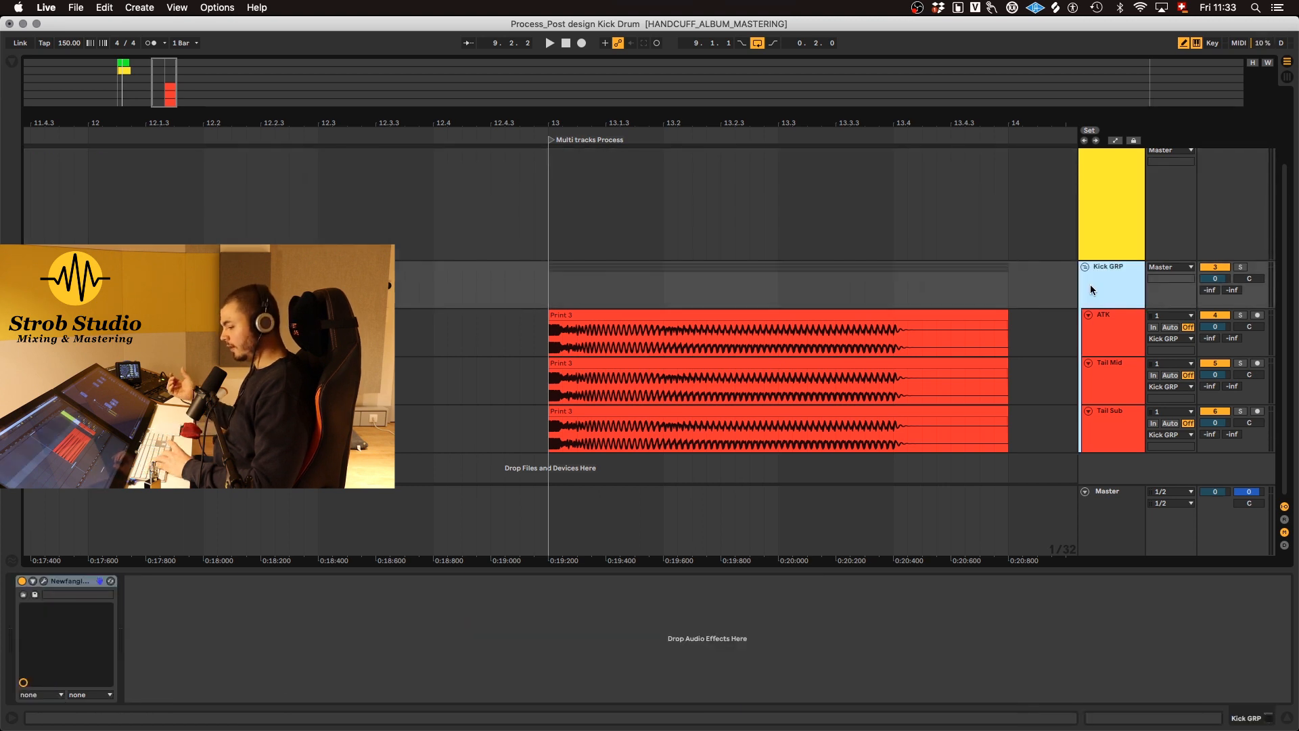
# Trim the ATK track's clip at bar 13 to only the kick's attack, about 40 ms long
pyautogui.click(1097, 331)
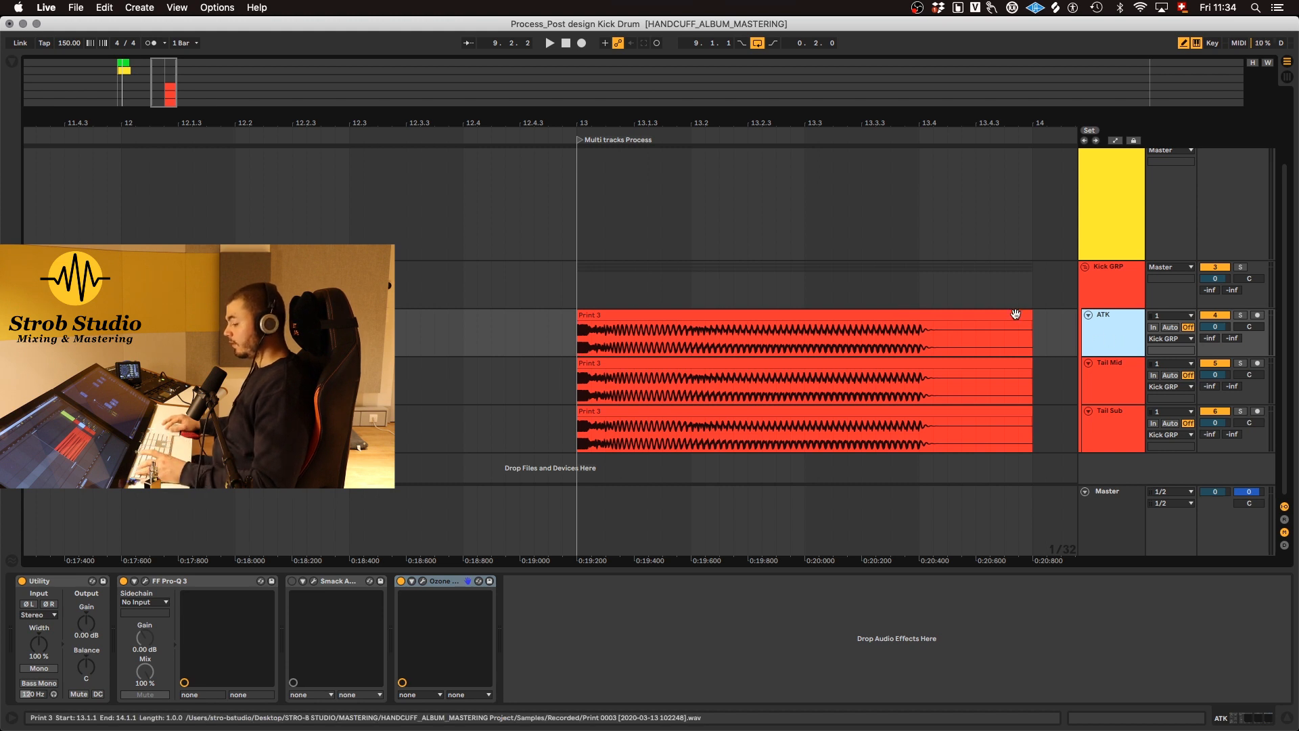
pyautogui.moveTo(1030, 335); pyautogui.dragTo(603, 362)
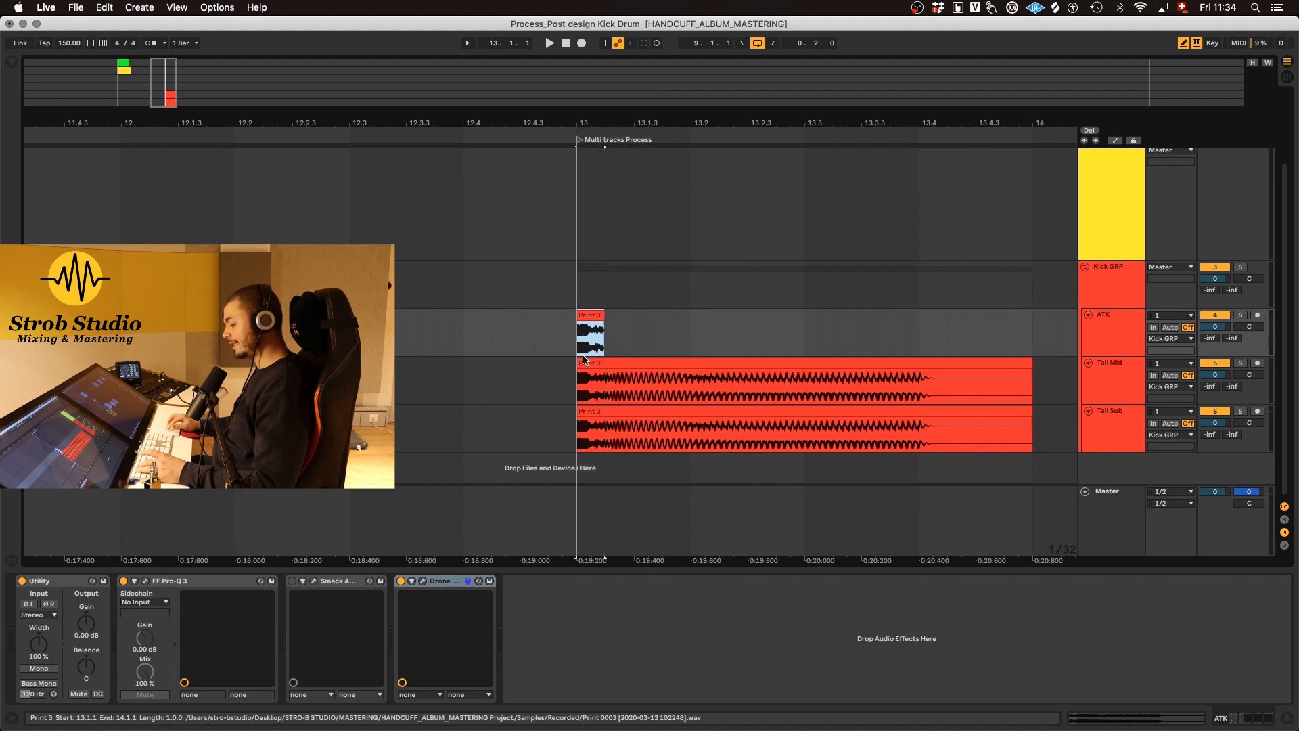
pyautogui.scroll(5, 631, 337)
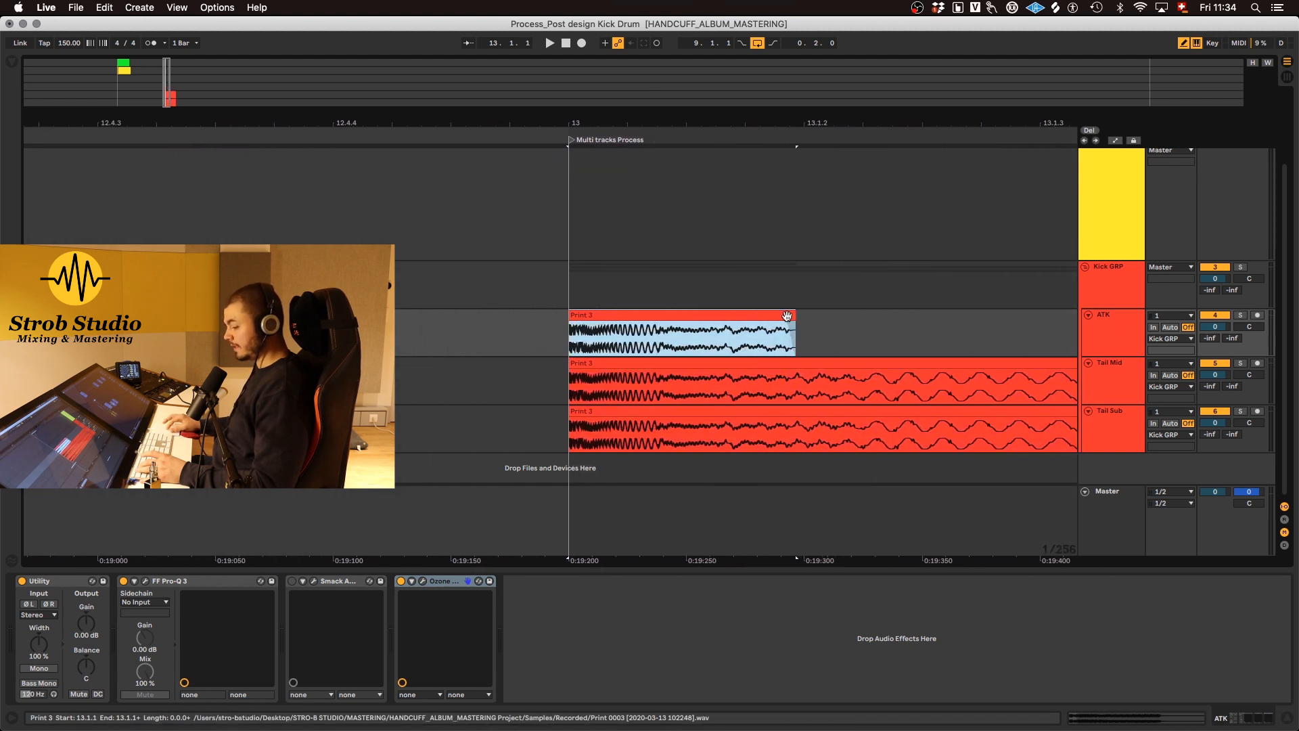
pyautogui.moveTo(793, 316); pyautogui.dragTo(664, 316)
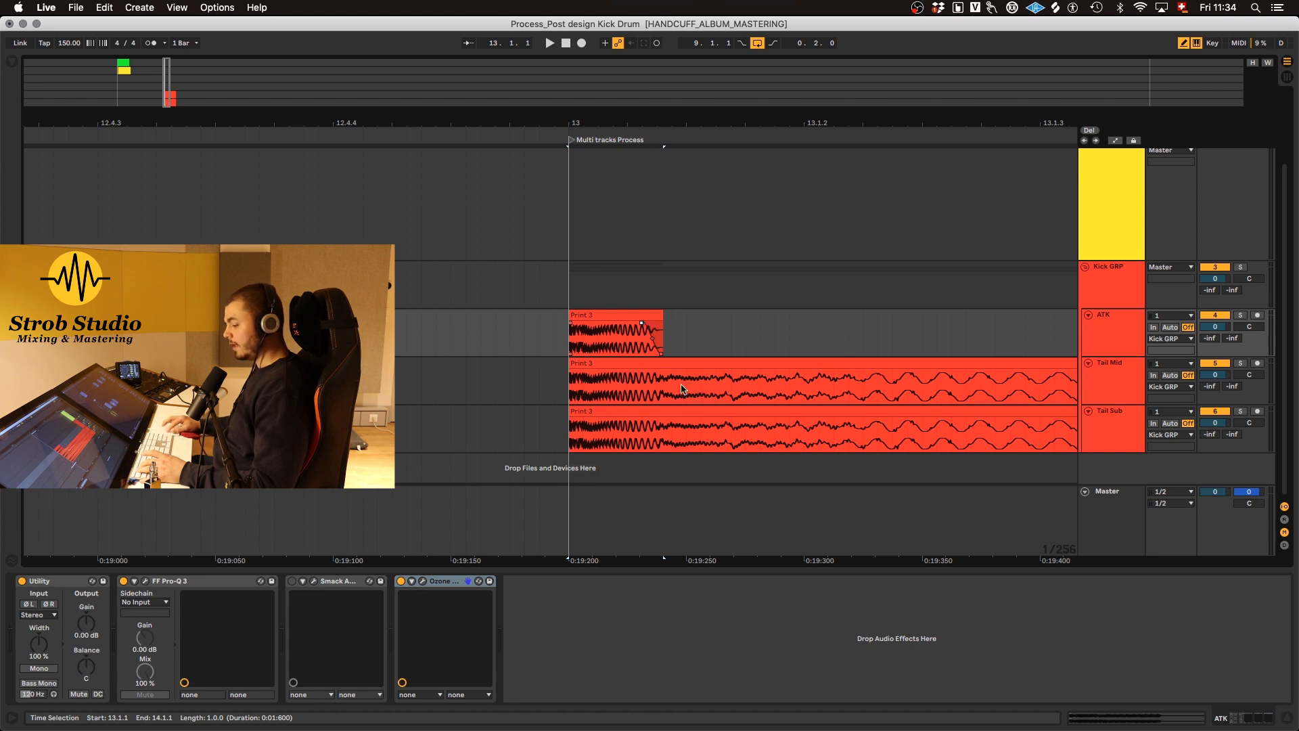
# Delete the attack portion under the ATK clip from the Tail Mid clip, and select the same range on Tail Sub
pyautogui.click(617, 316)
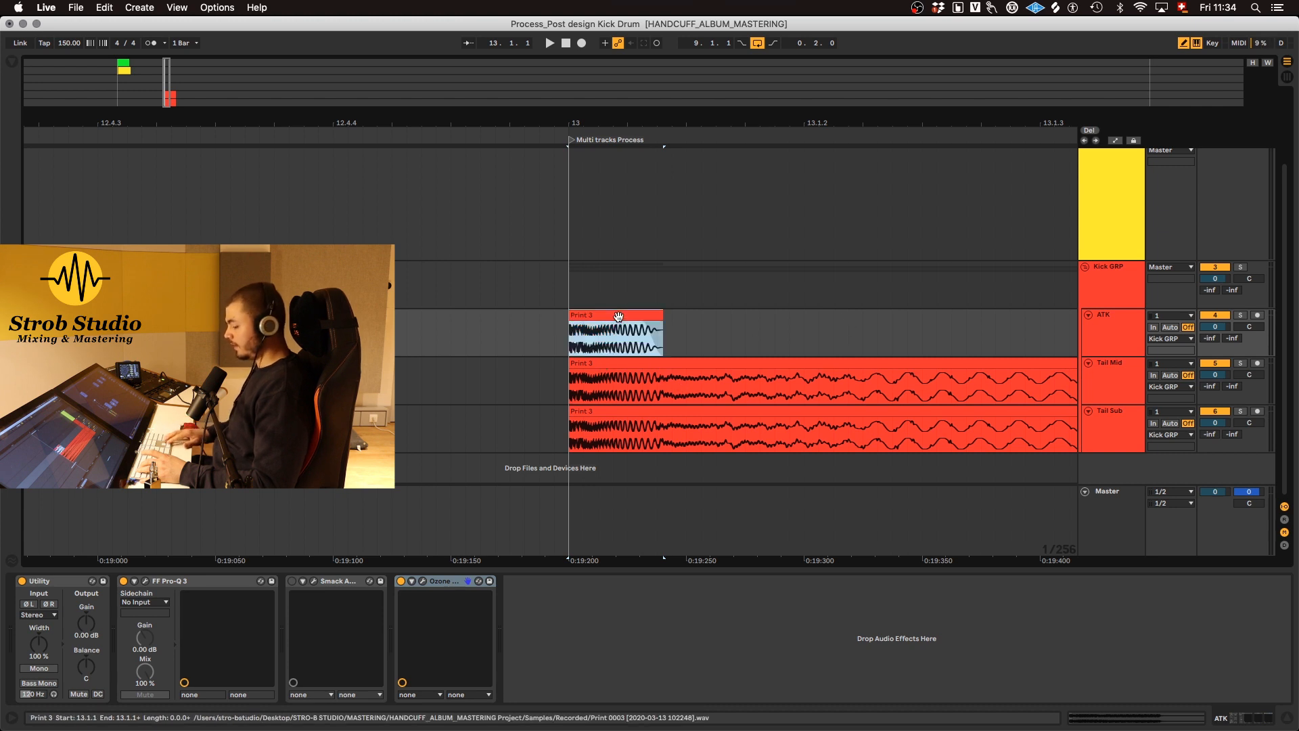
pyautogui.press('Down')
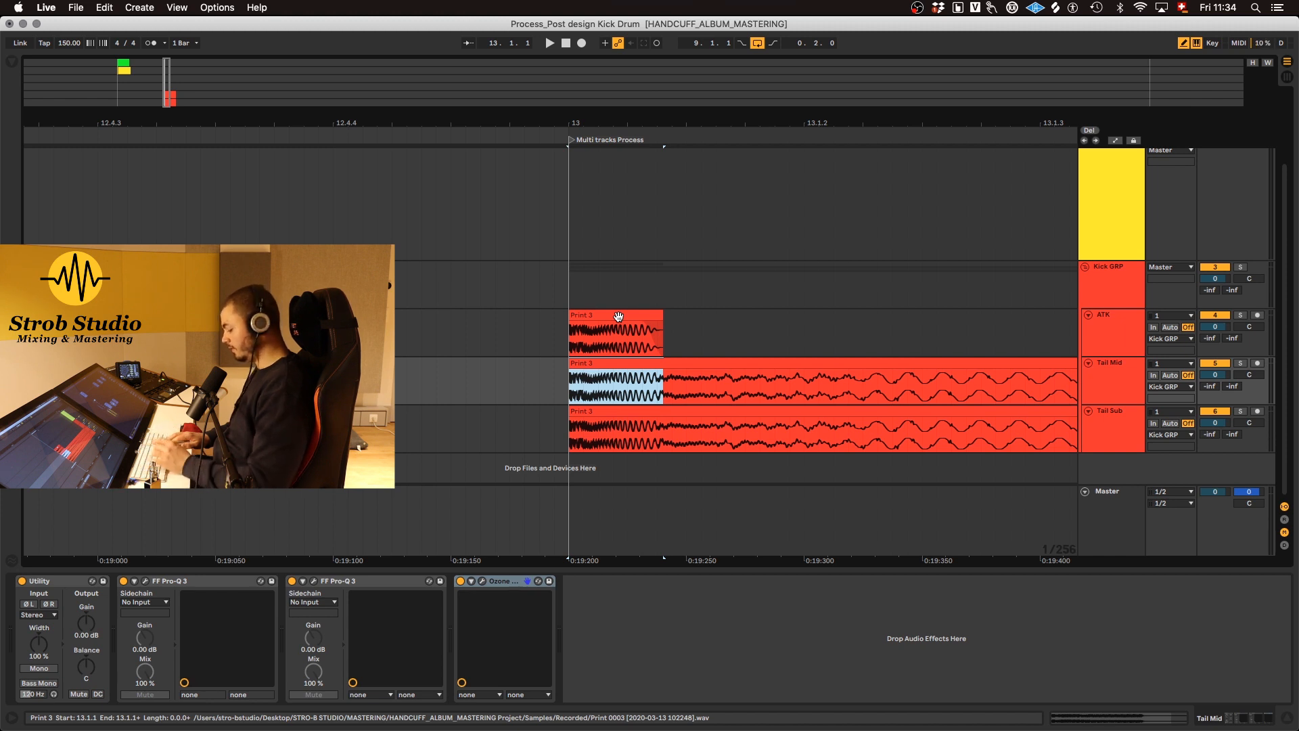
pyautogui.press('Delete')
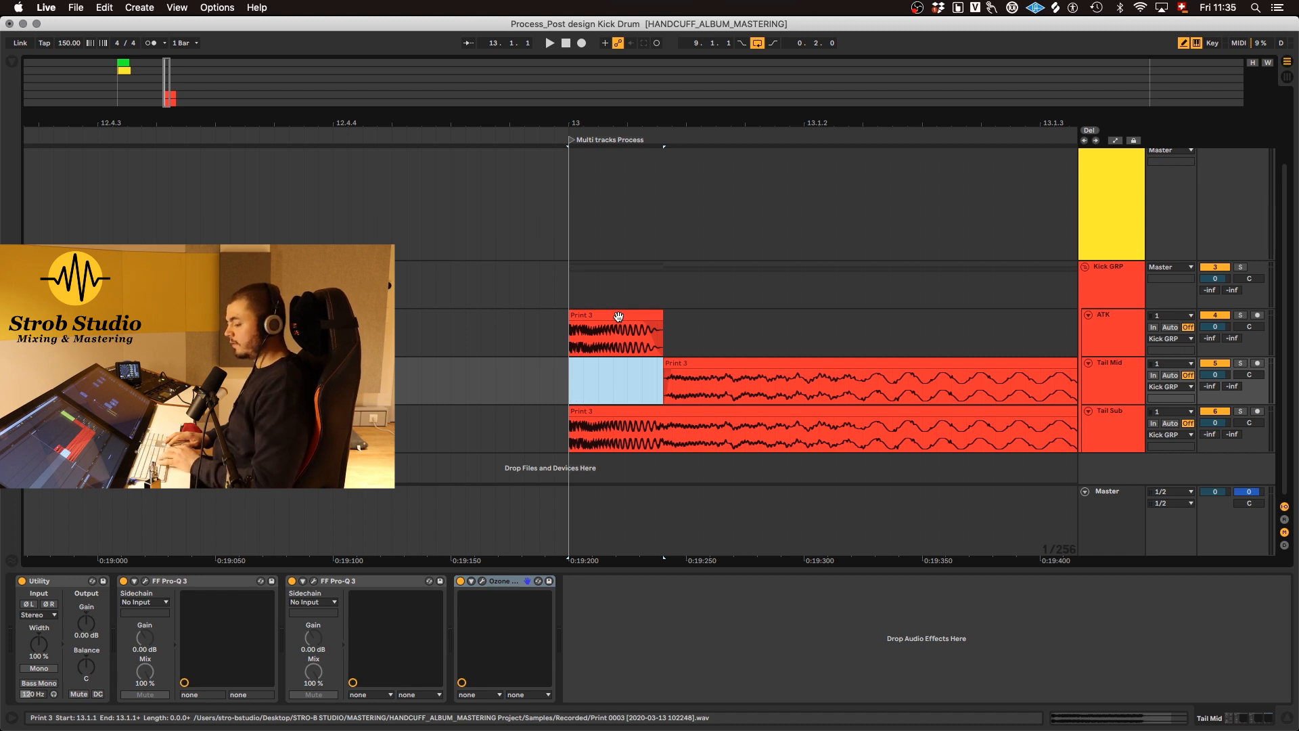
pyautogui.press('Down')
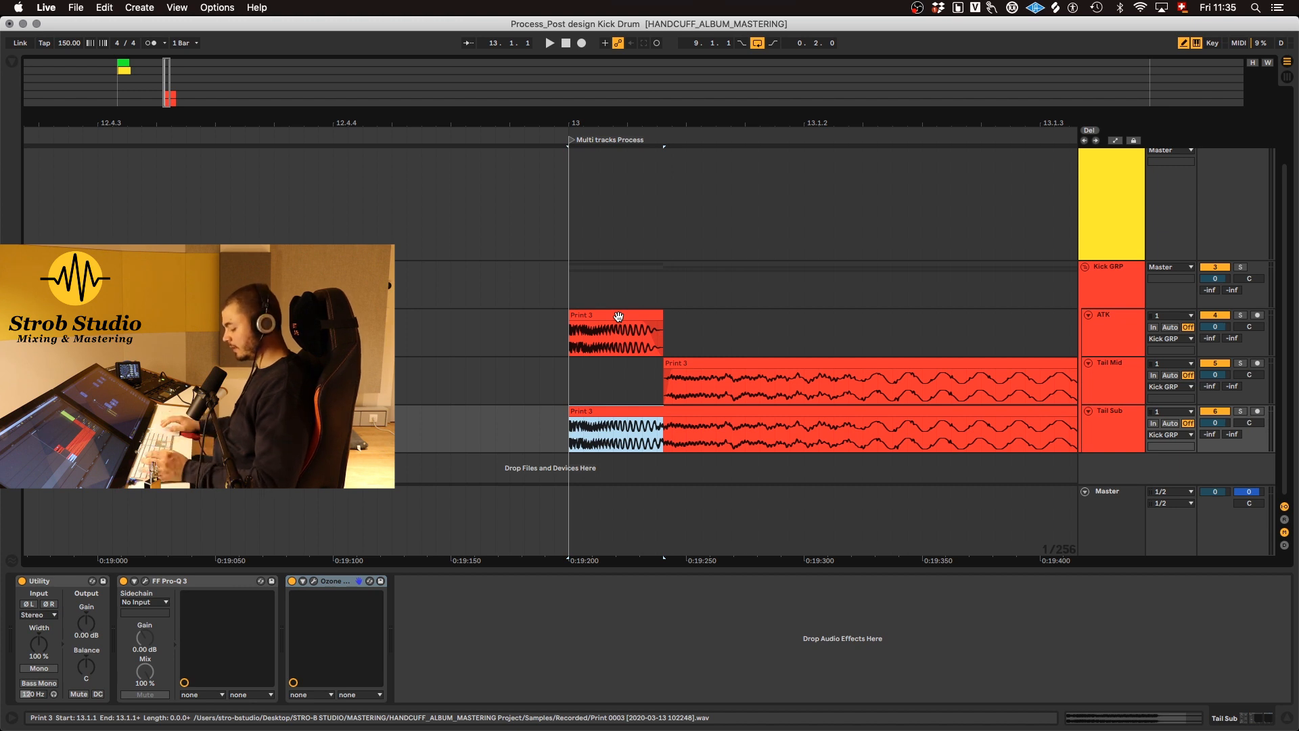
# Solo the Tail Mid track and examine the low-cut band in its second Pro-Q 3
pyautogui.scroll(-2, 804, 352)
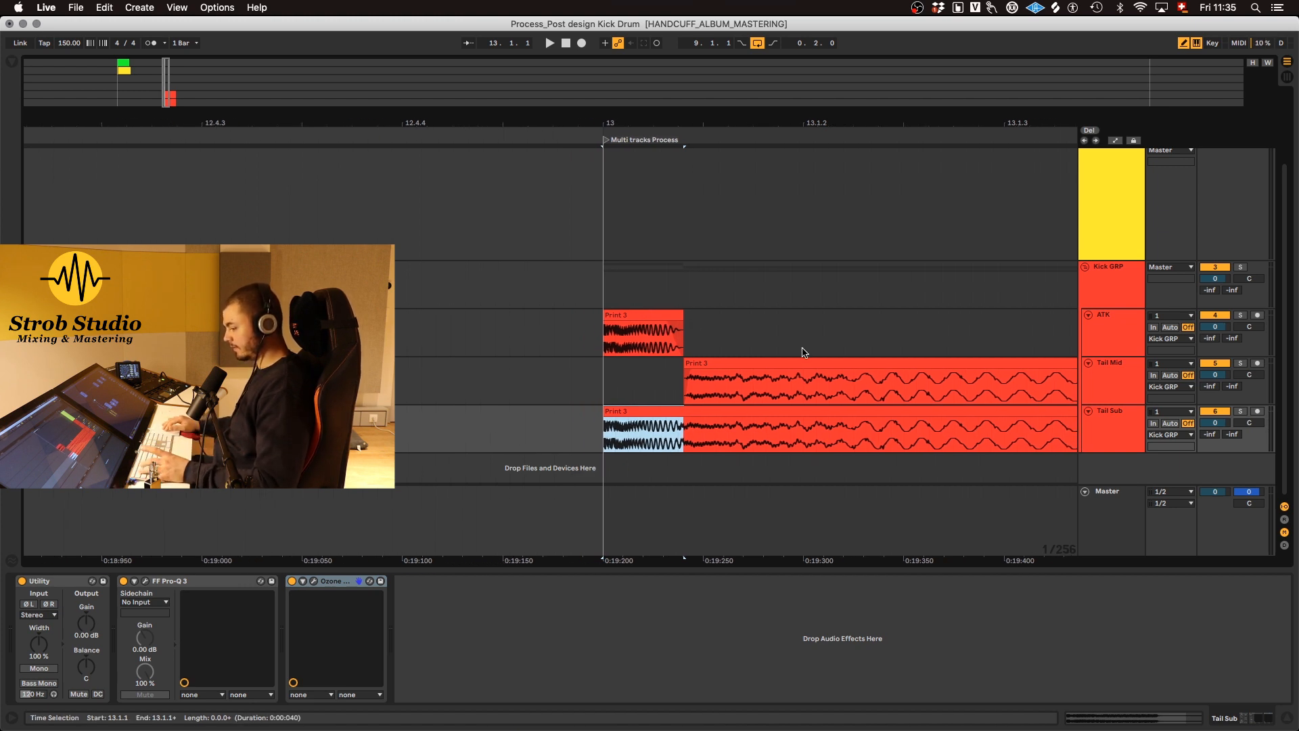
pyautogui.scroll(-4, 804, 352)
pyautogui.press('Up')
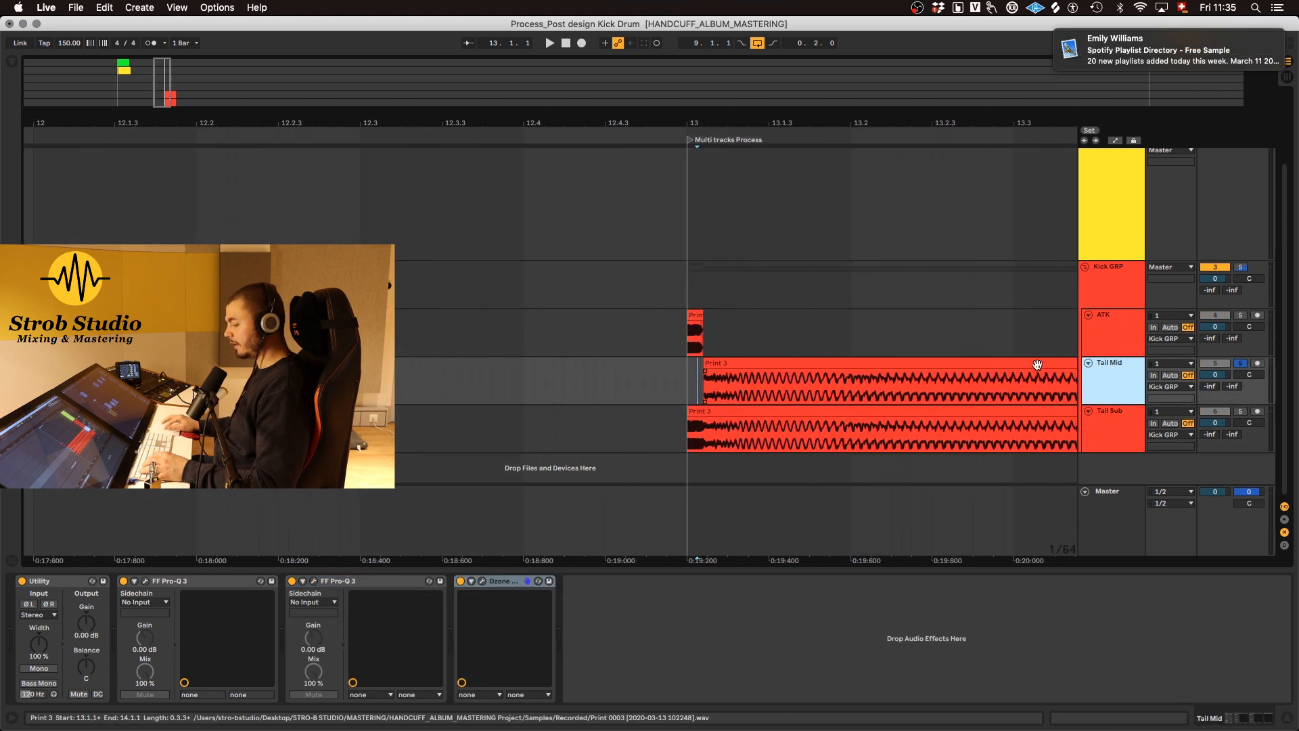
pyautogui.click(314, 581)
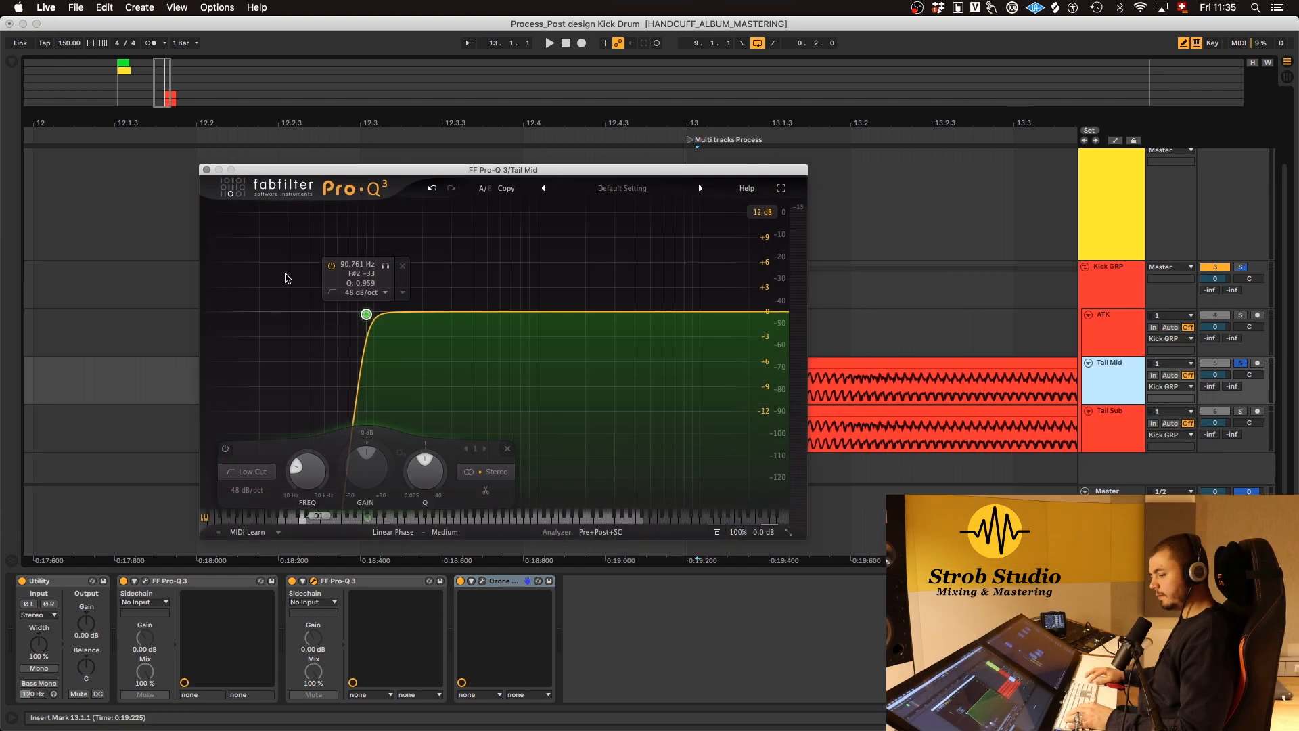
pyautogui.moveTo(279, 234); pyautogui.dragTo(434, 367)
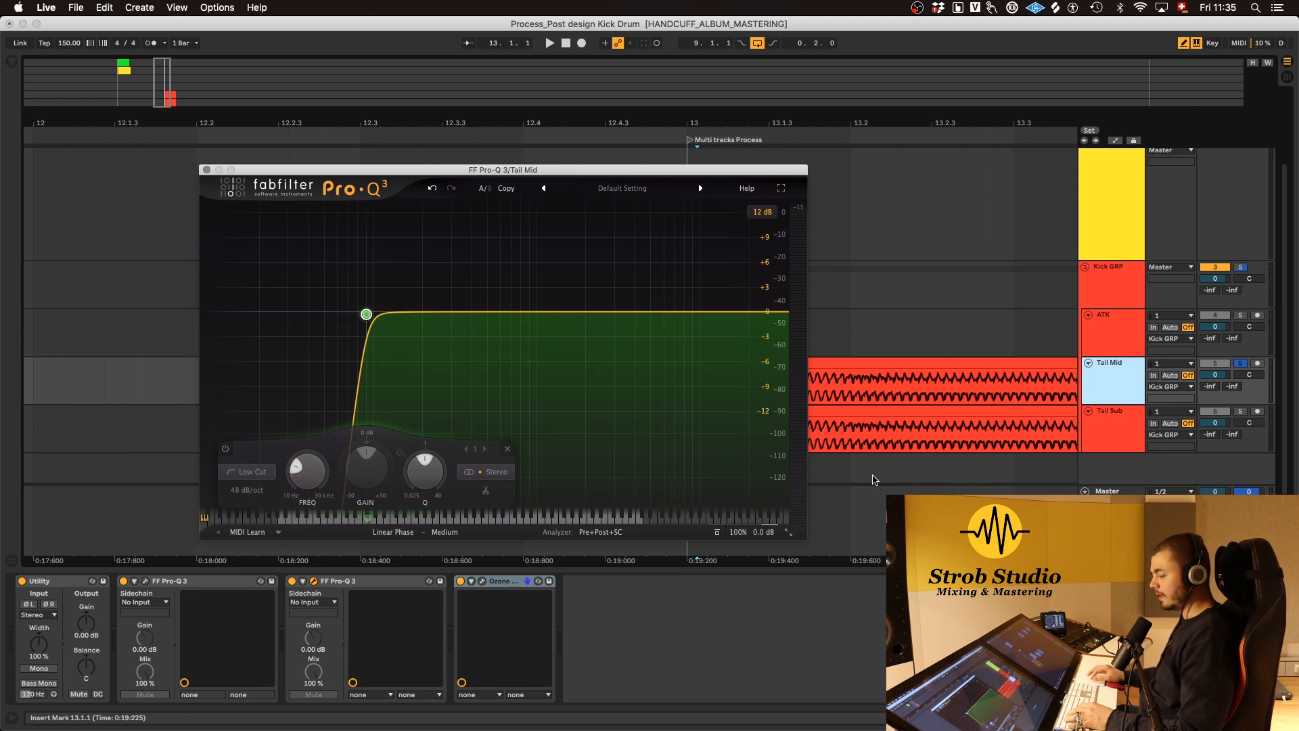
# Close the Tail Mid equalizer and examine the high-cut band in the Tail Sub track's Pro-Q 3
pyautogui.click(1103, 424)
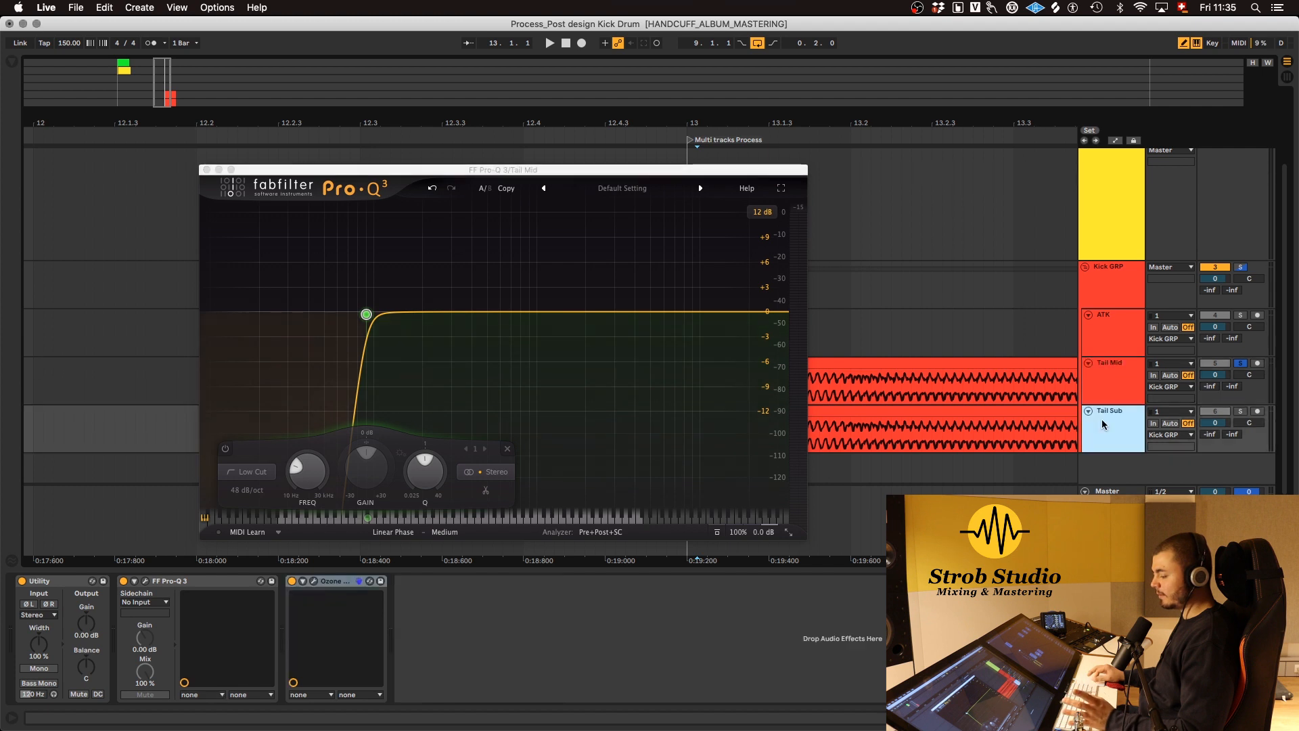
pyautogui.click(206, 170)
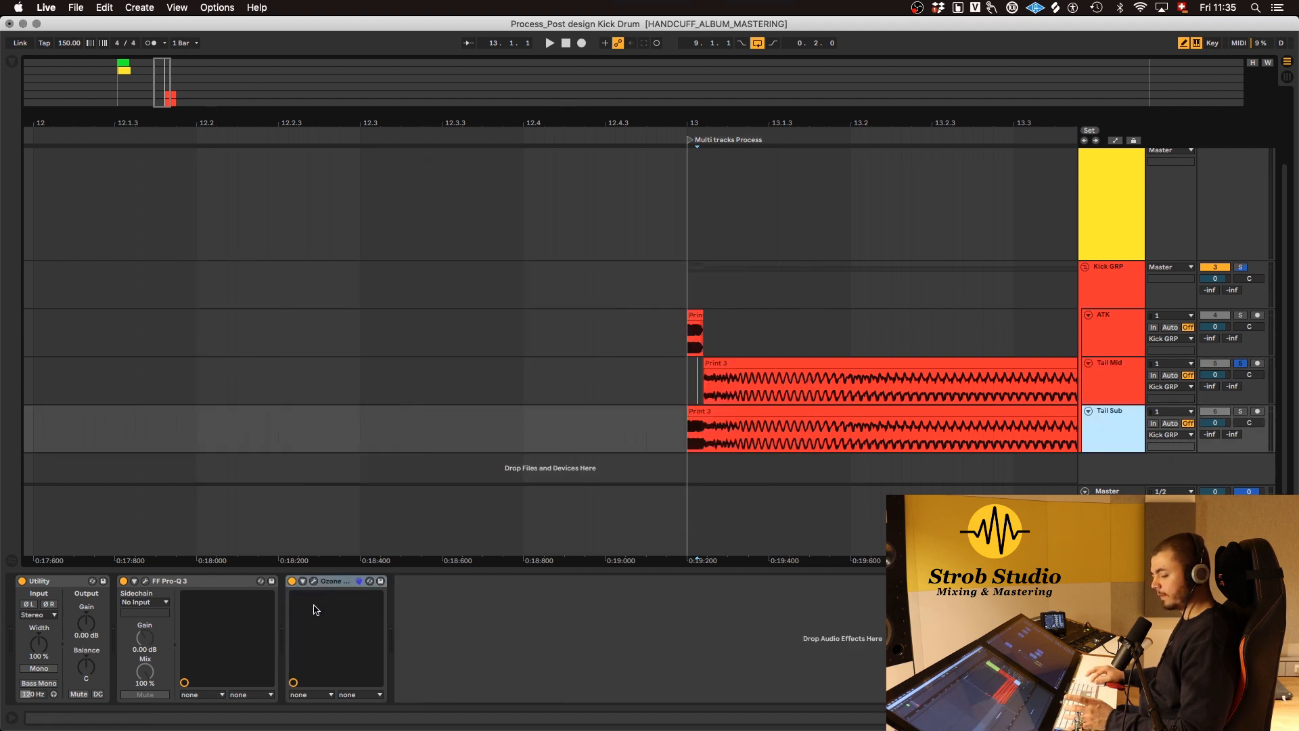
pyautogui.click(146, 581)
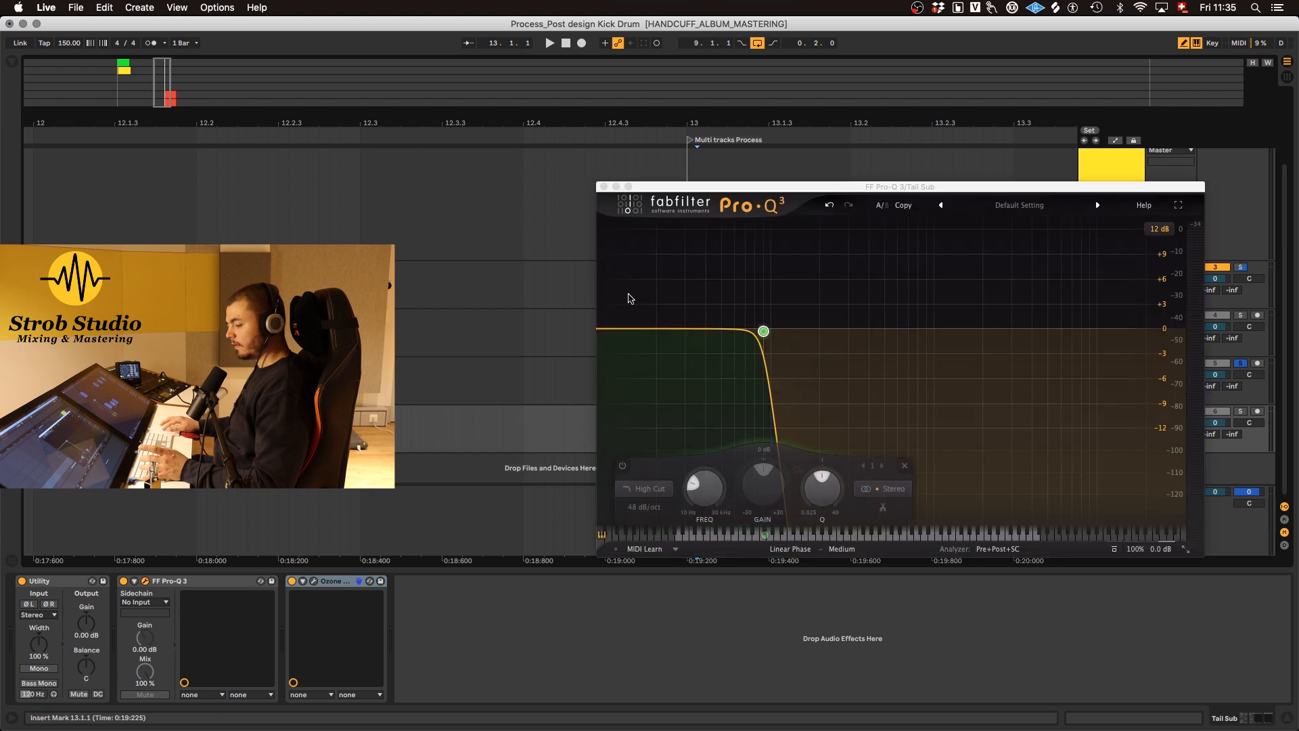
pyautogui.moveTo(761, 340)
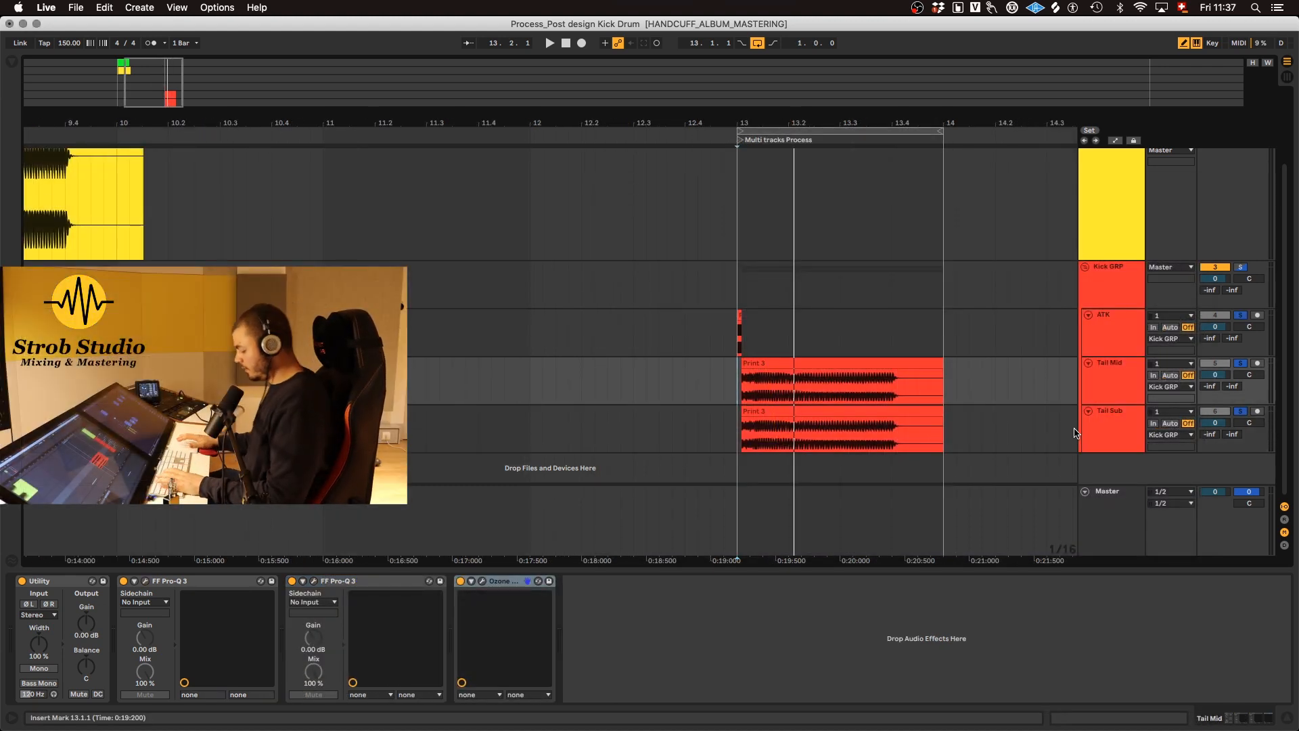
# Take Tail Sub out of solo and play the looped kick to compare the soloed layers
pyautogui.click(1120, 419)
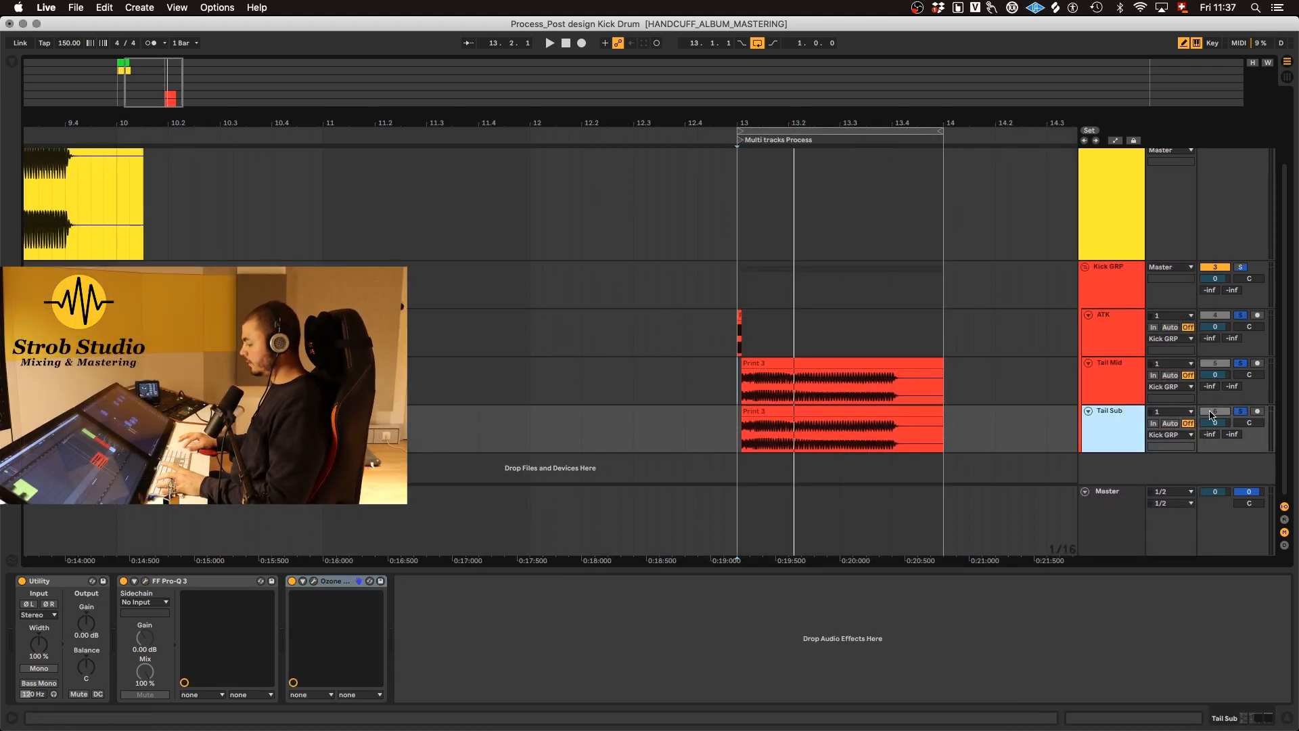
pyautogui.click(1242, 411)
pyautogui.click(1242, 414)
pyautogui.press('space')
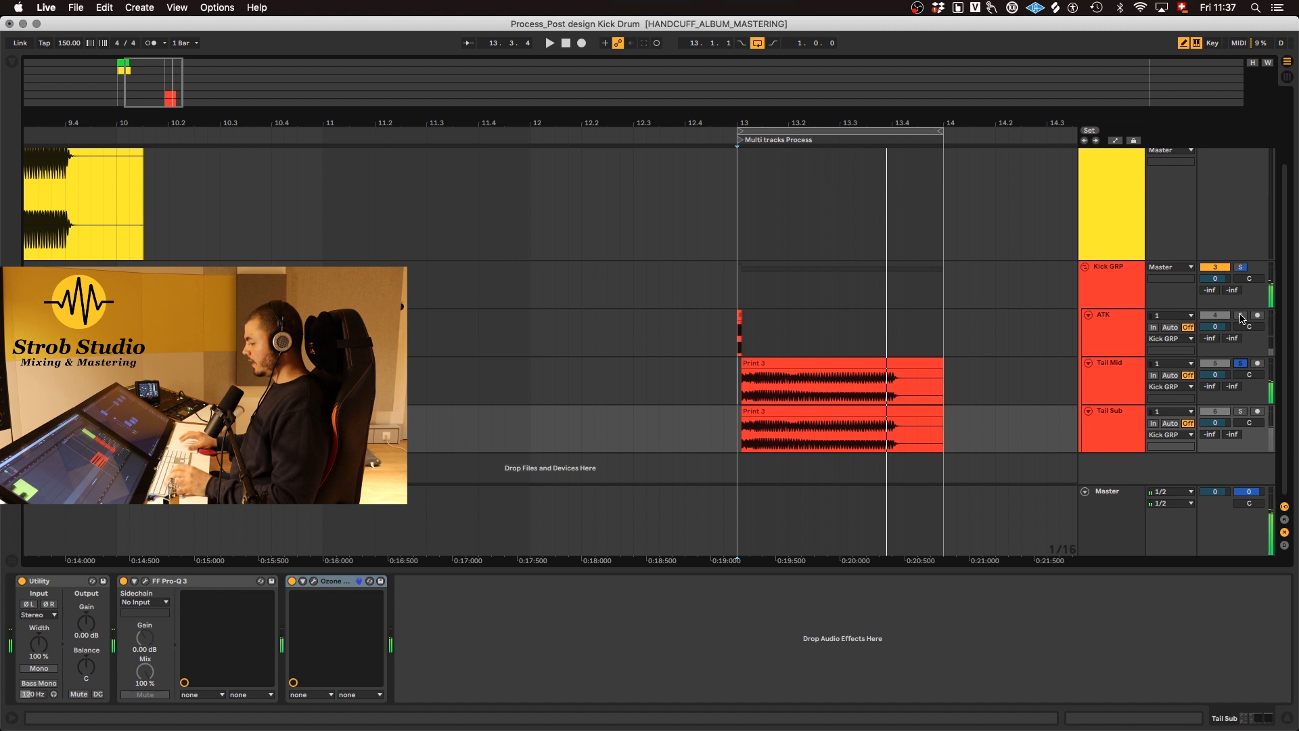
# Set the Tail Sub track's Ozone Imager band 1 width to -100, audition it, and close the plug-in
pyautogui.click(1097, 444)
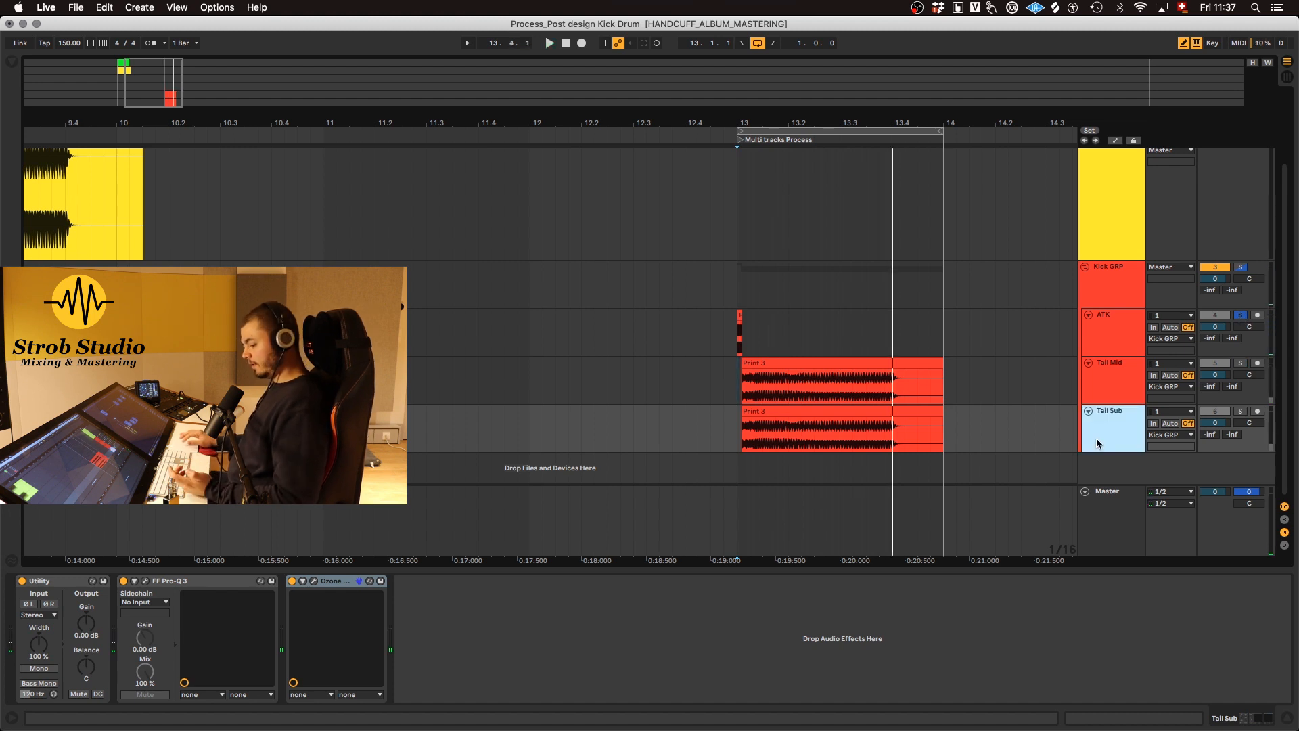
pyautogui.click(314, 582)
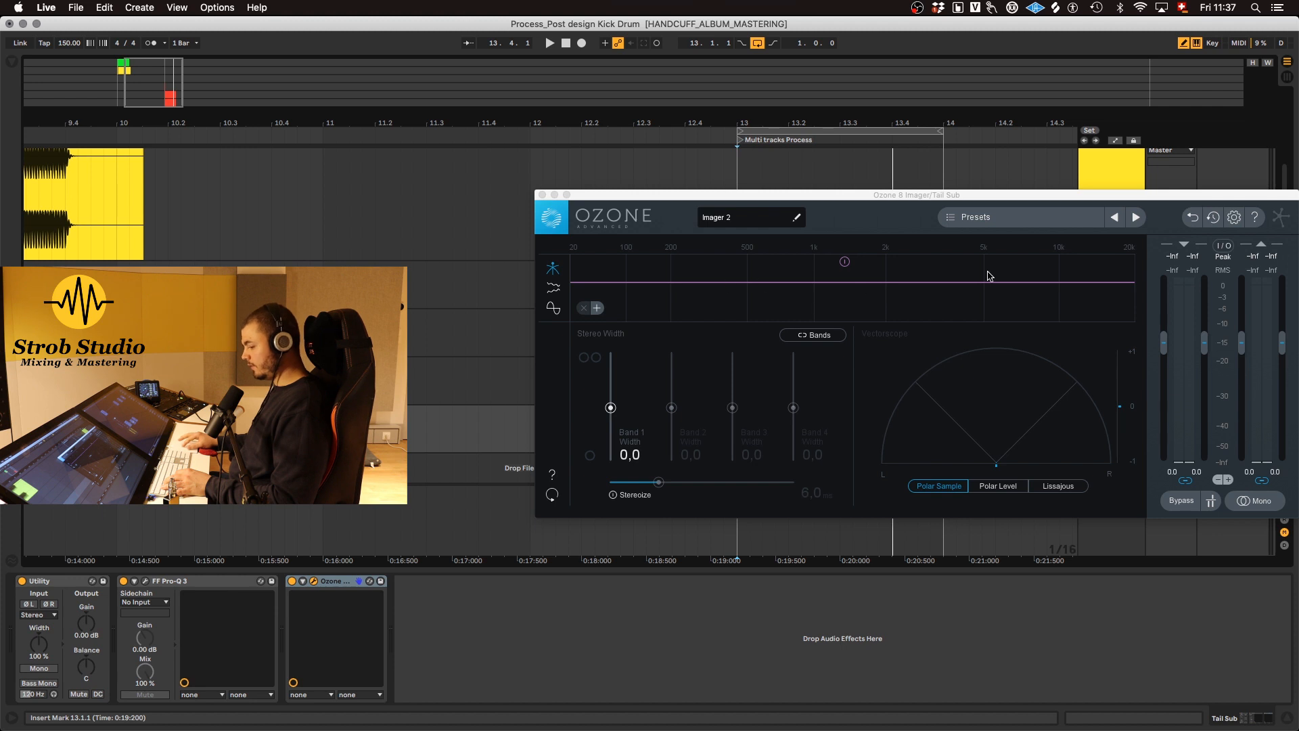
pyautogui.moveTo(610, 408); pyautogui.dragTo(611, 461)
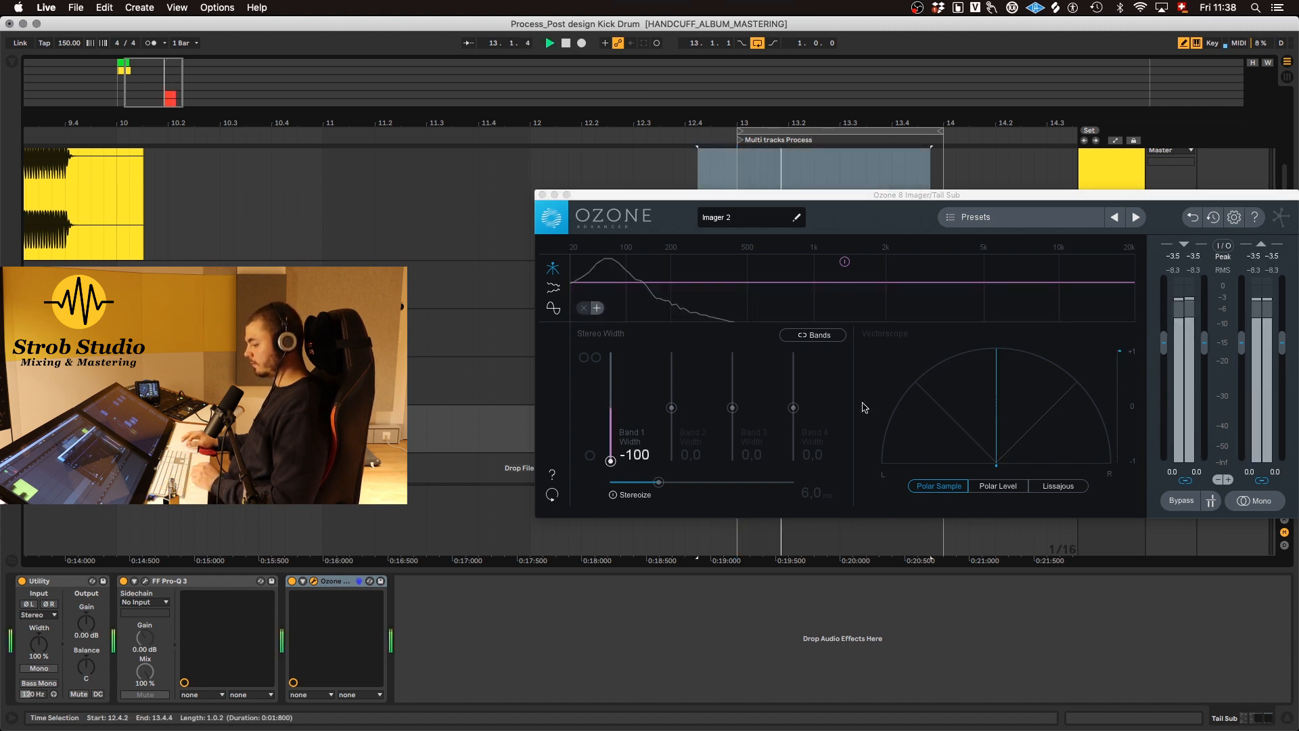
pyautogui.press('super+alt+p')
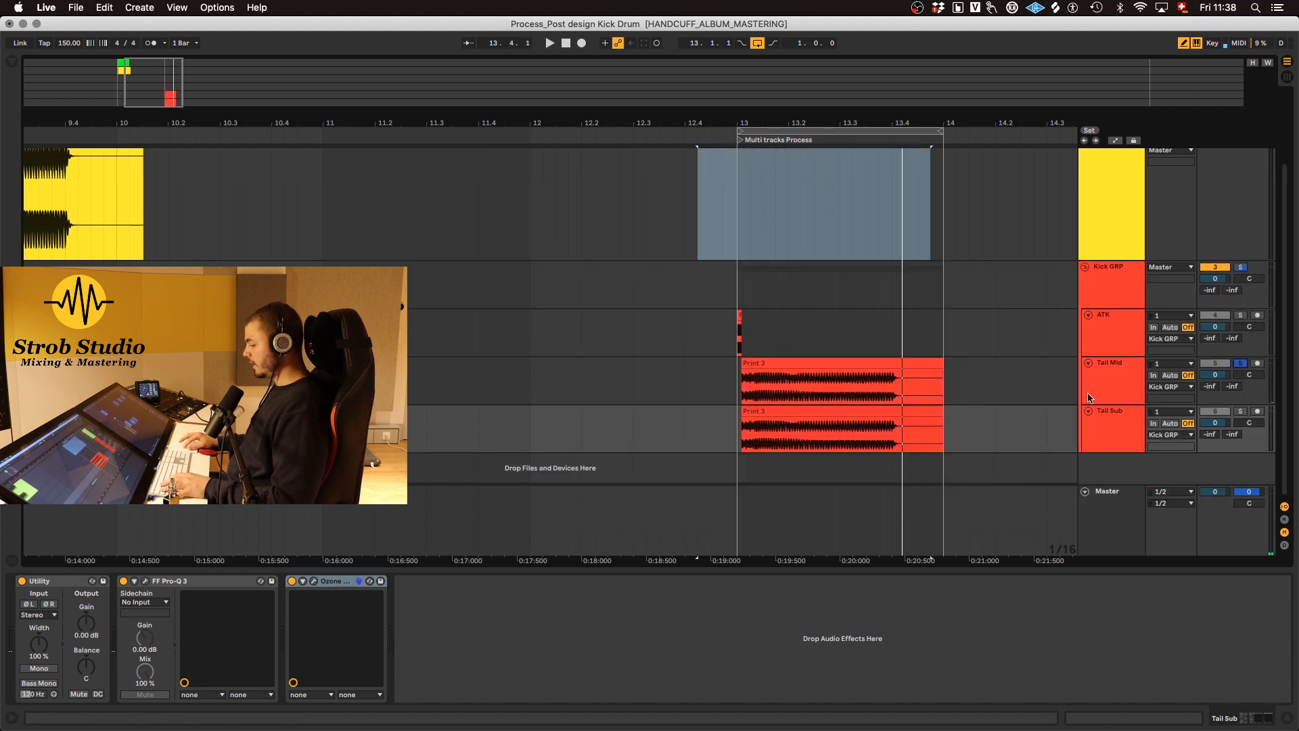
# Open the Ozone Imager on the Tail Mid track
pyautogui.click(1105, 397)
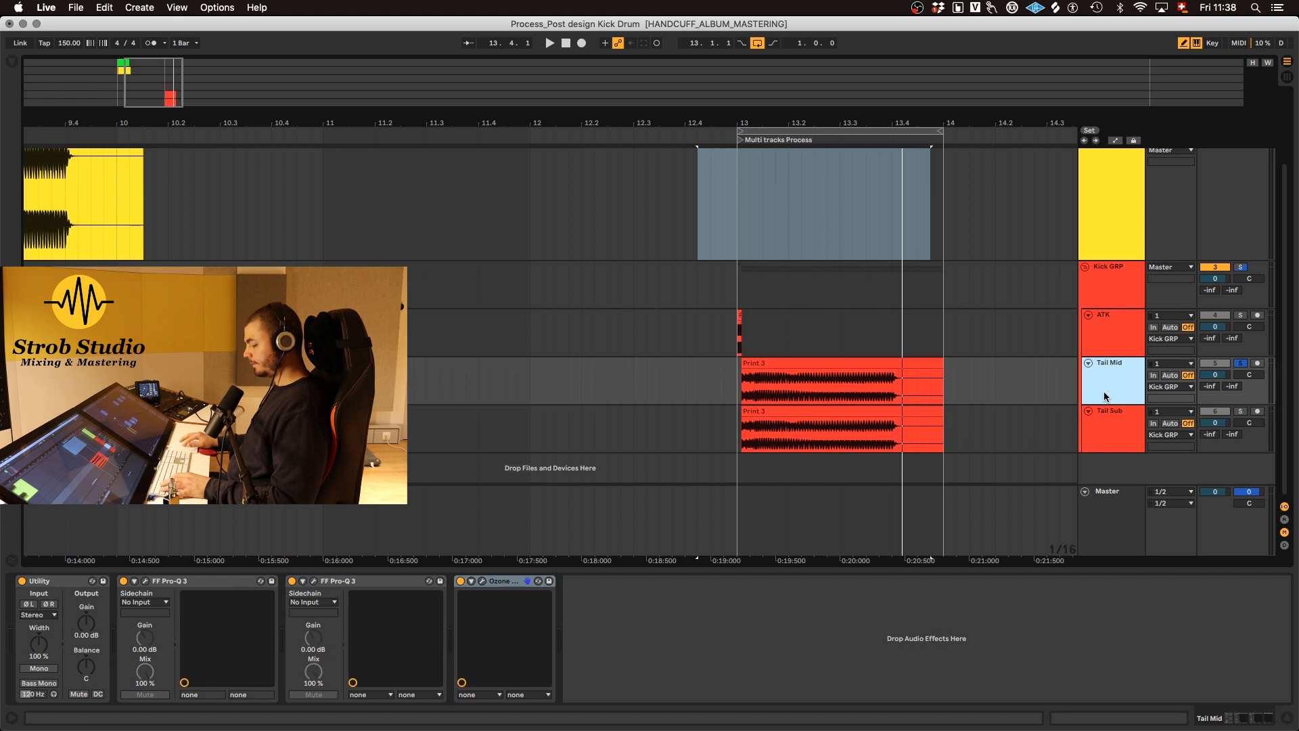
pyautogui.click(483, 582)
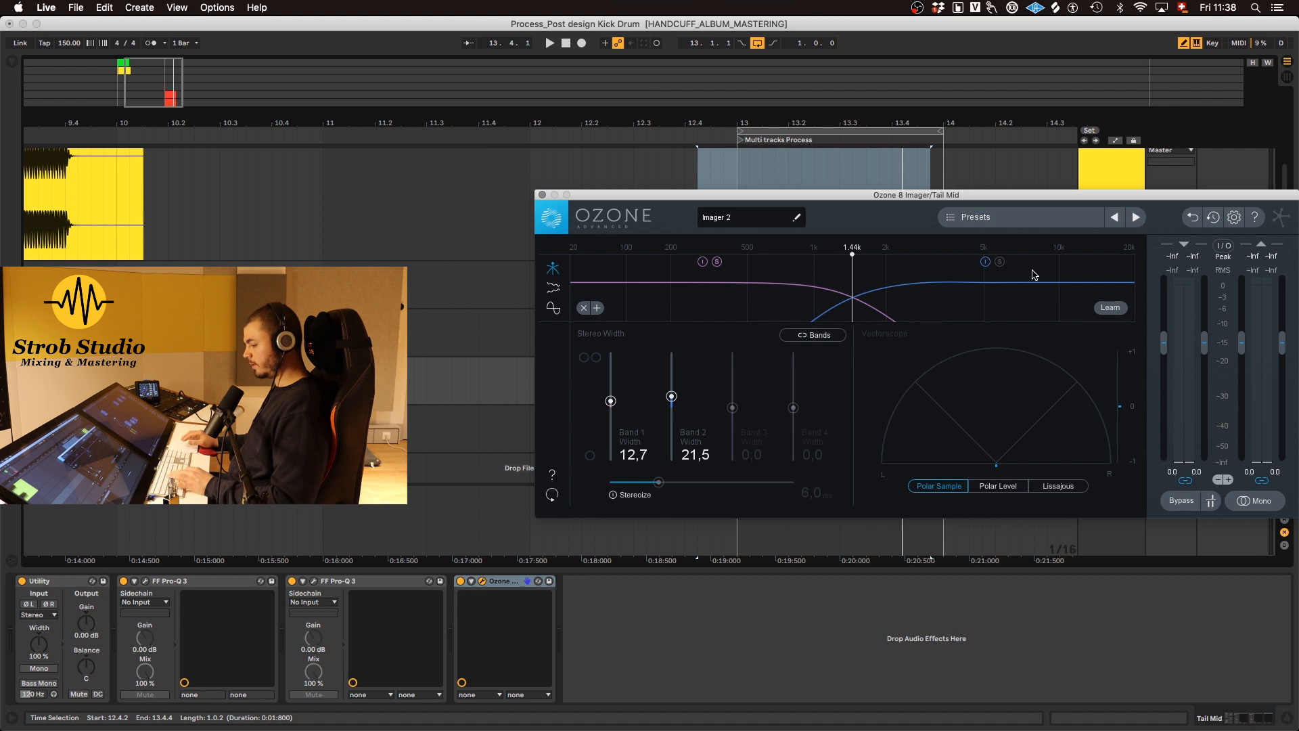
# Set the Tail Mid Imager's band 1 width to 27.8 and band 2 width to 11.4, audition the kick and close the plug-in
pyautogui.press('space')
pyautogui.press('space')
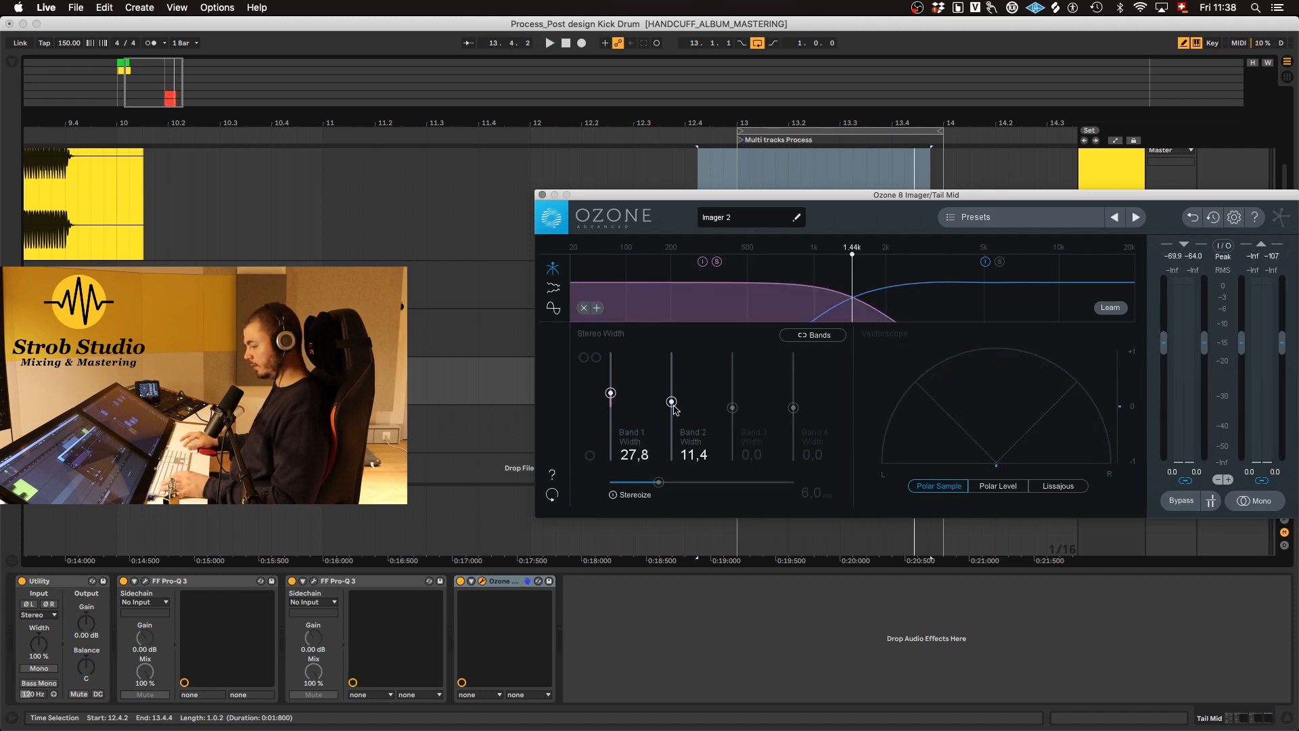
pyautogui.press('super+alt+p')
pyautogui.press('space')
pyautogui.press('space')
# Open the Ozone Imager on the ATK track and move its first crossover to 179 Hz
pyautogui.click(1130, 343)
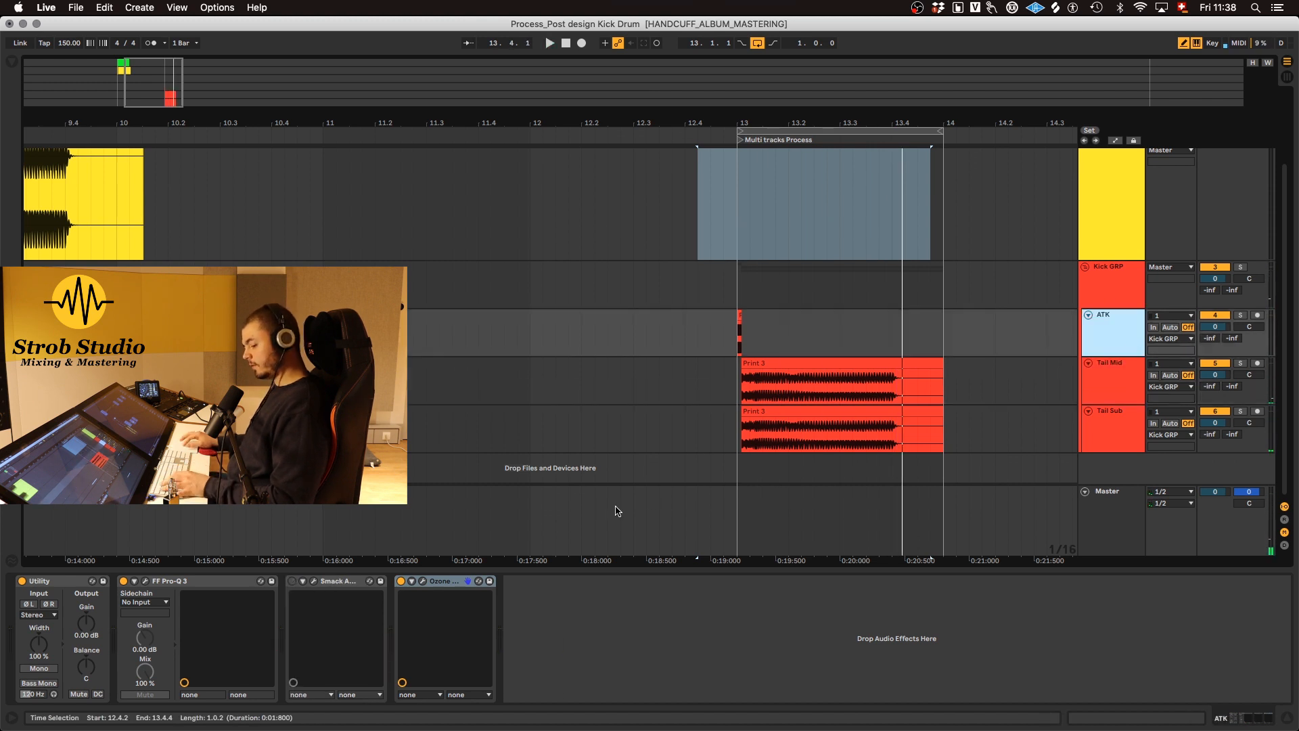
pyautogui.click(423, 581)
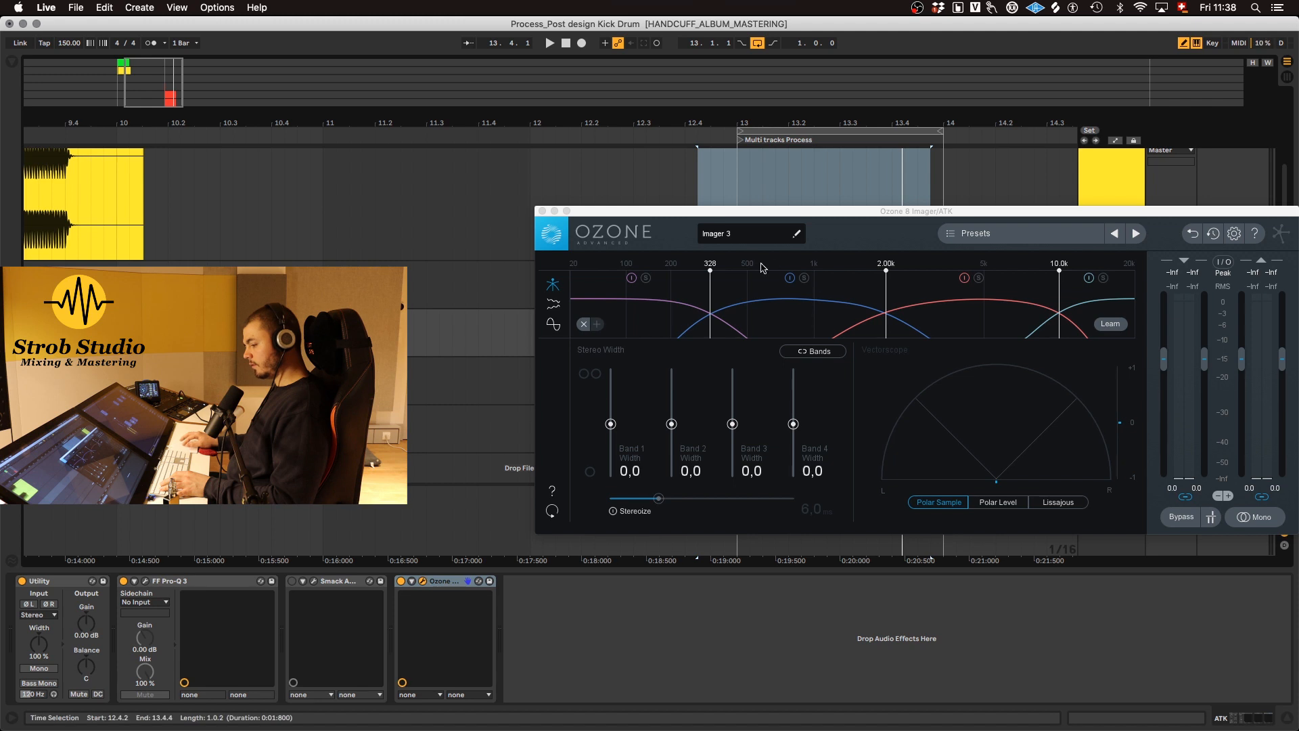
pyautogui.press('space')
pyautogui.click(670, 308)
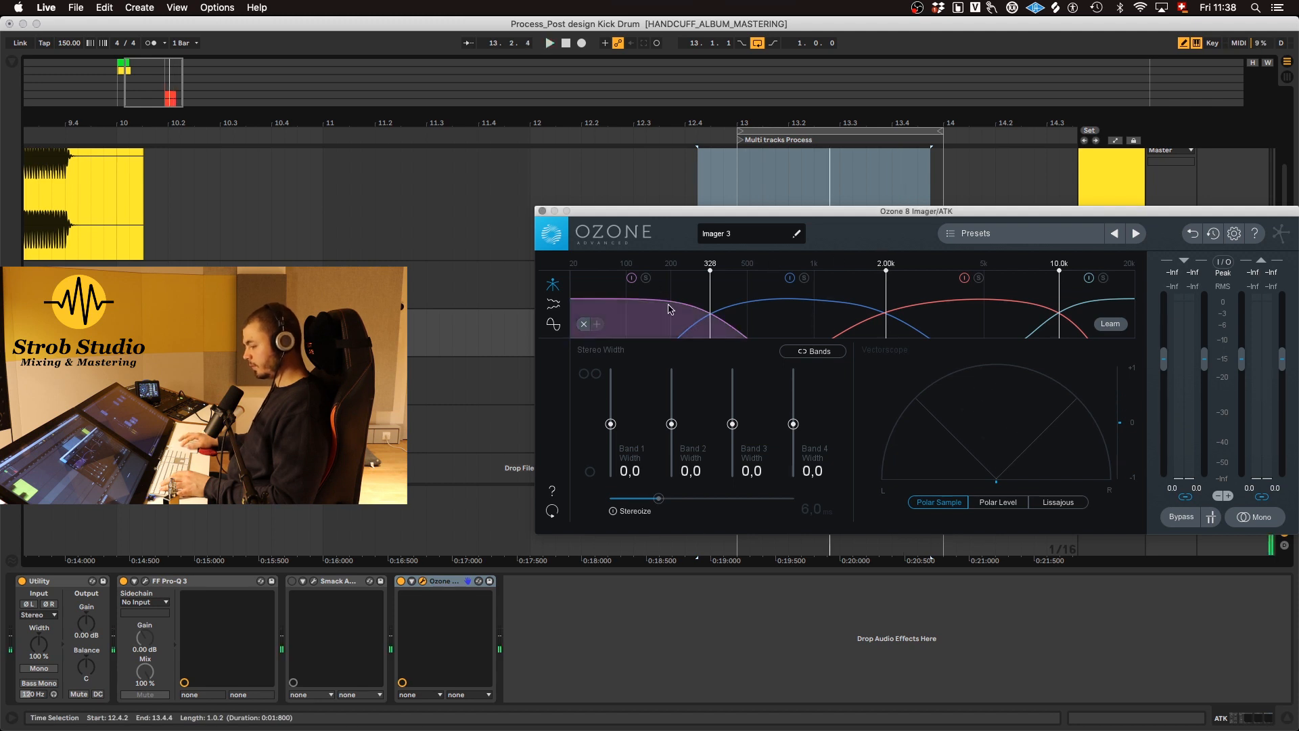
pyautogui.moveTo(707, 278); pyautogui.dragTo(663, 277)
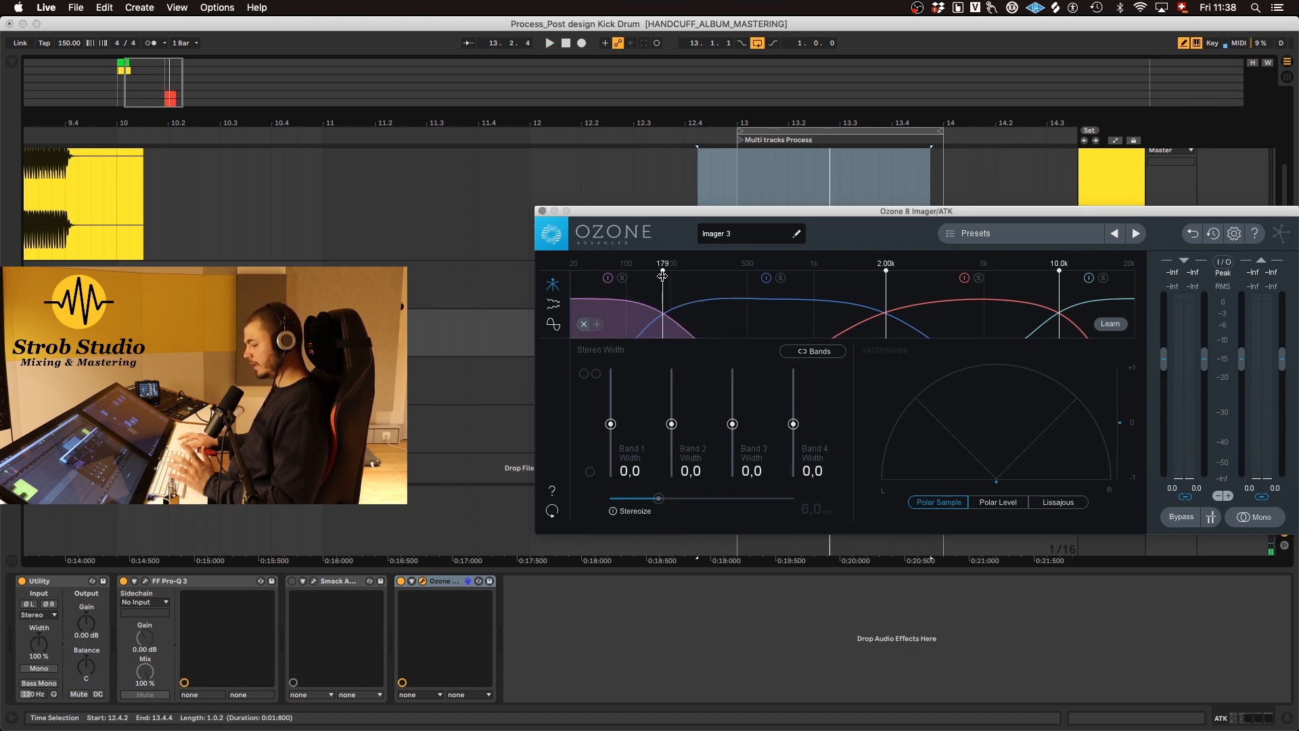
# Set the ATK Imager's band 1 width to -100 and band 4 width to 41.8, and close the plug-in
pyautogui.moveTo(612, 427); pyautogui.dragTo(610, 477)
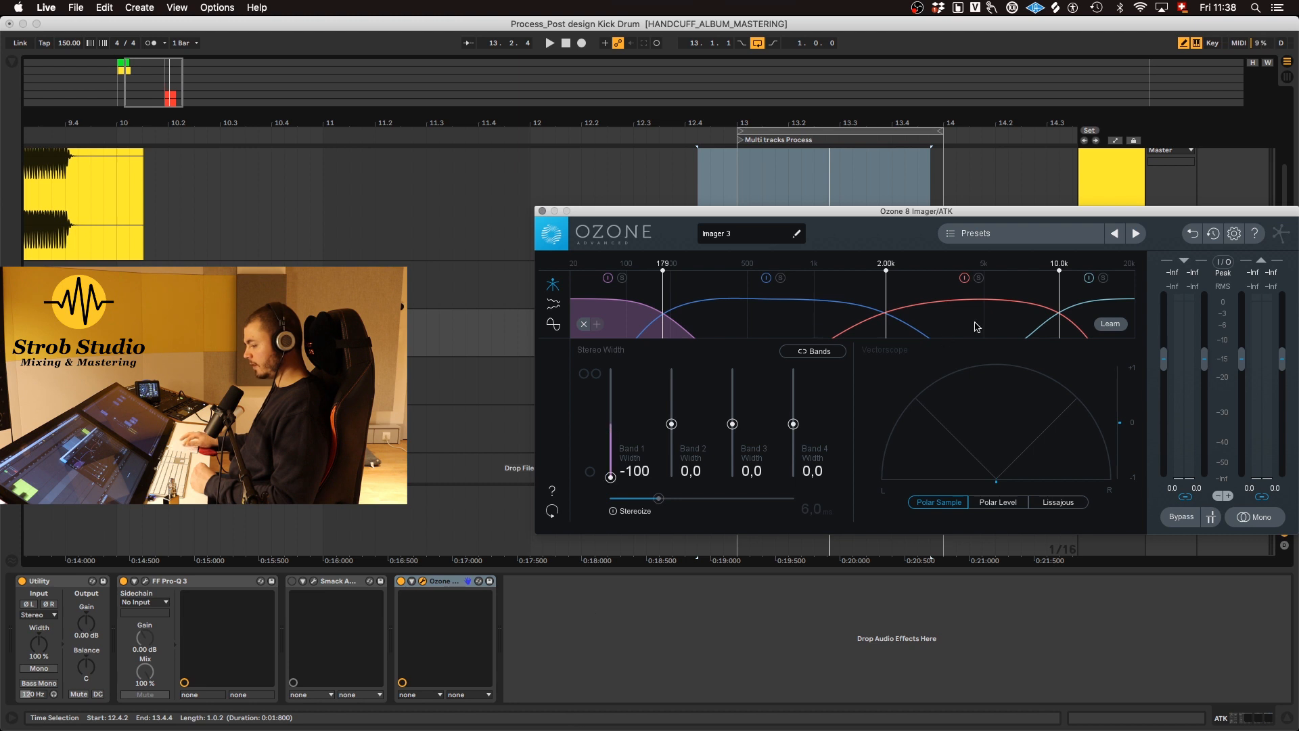
pyautogui.moveTo(794, 424); pyautogui.dragTo(793, 401)
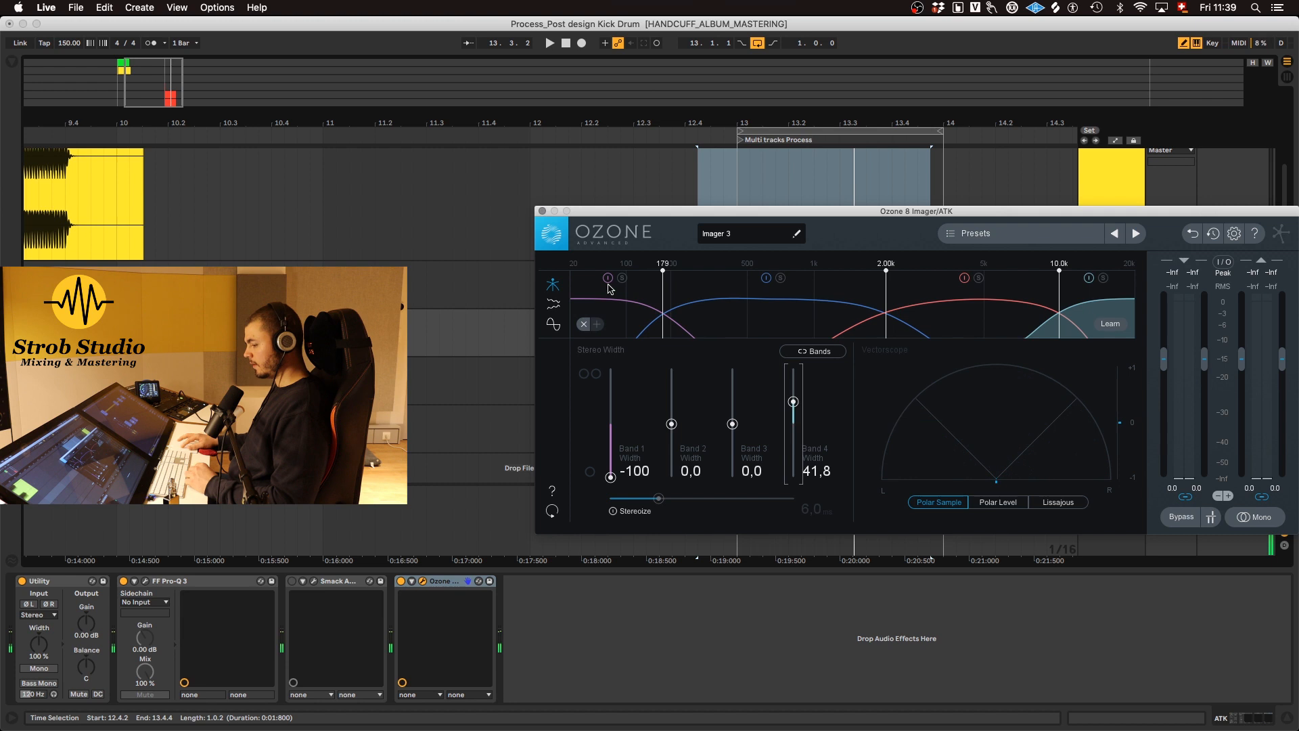
pyautogui.click(542, 210)
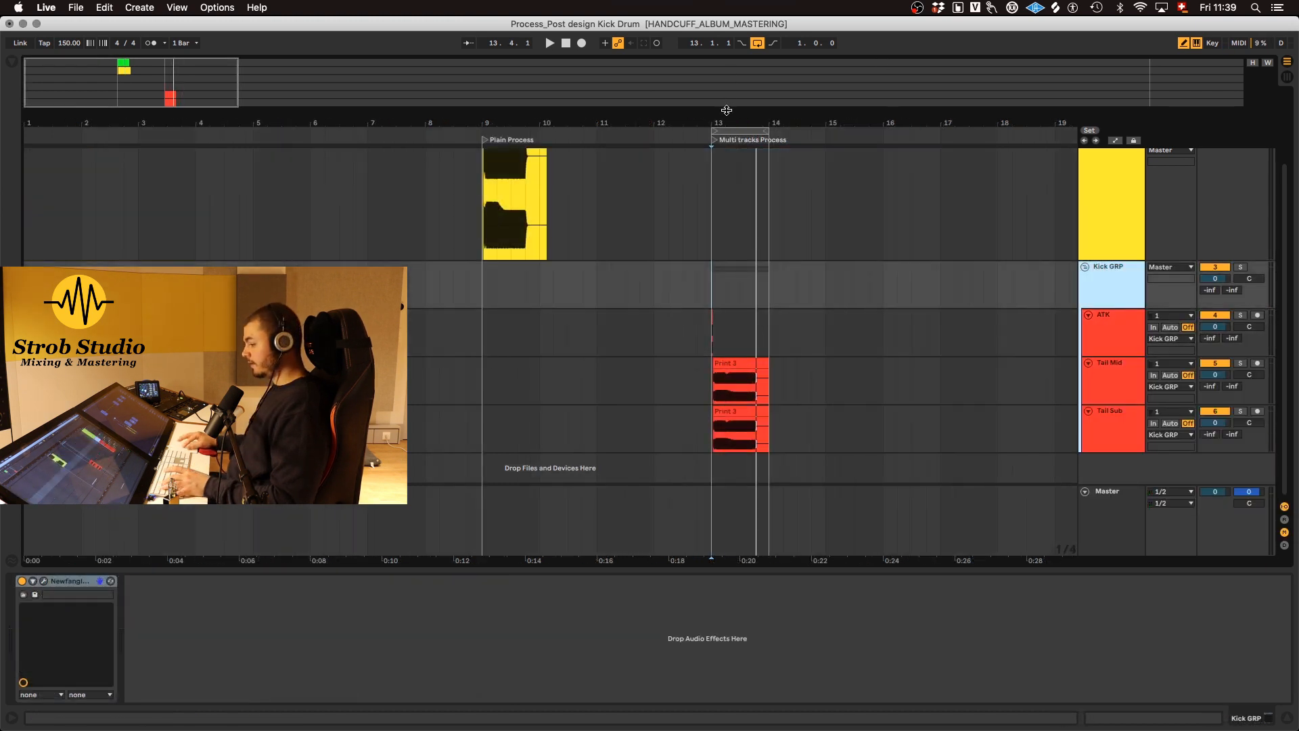
# Set the Tail Sub track's volume to 0.1 dB and audition the layered kick
pyautogui.moveTo(726, 110); pyautogui.dragTo(725, 210)
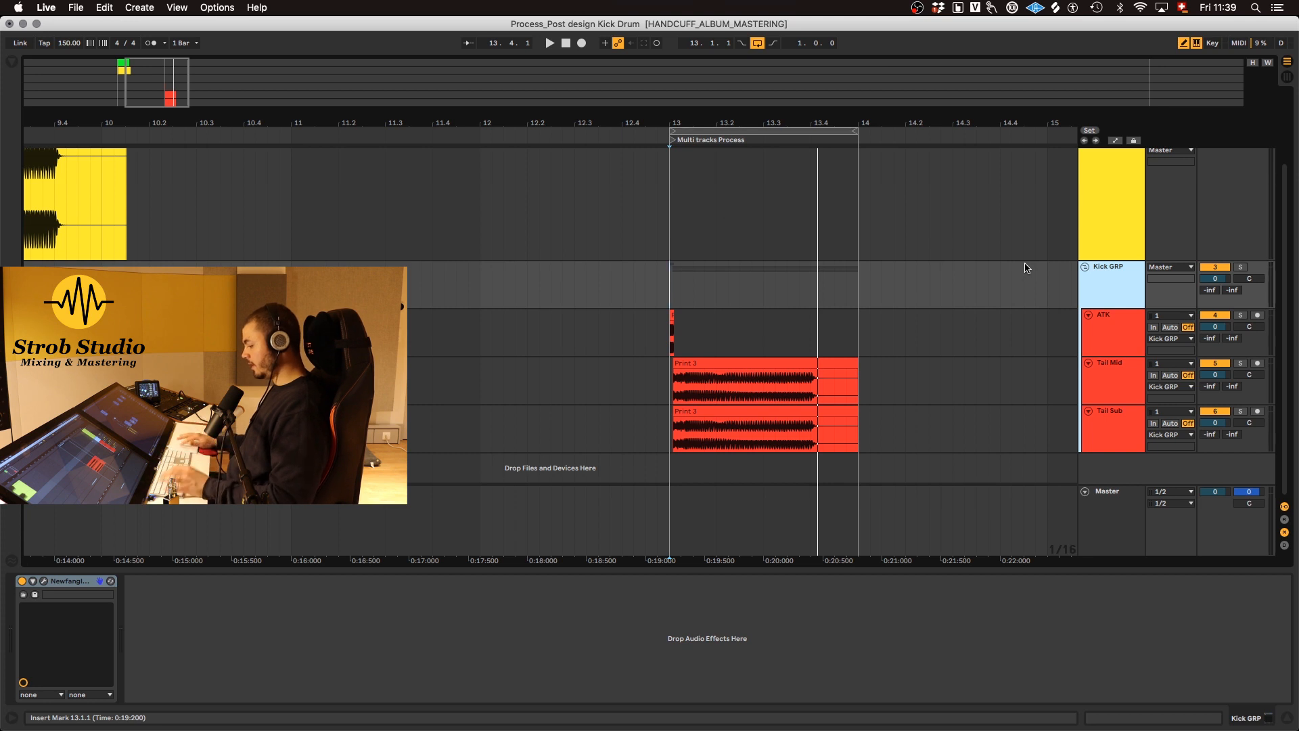
pyautogui.click(1137, 425)
pyautogui.moveTo(1223, 425); pyautogui.dragTo(1189, 494)
pyautogui.press('space')
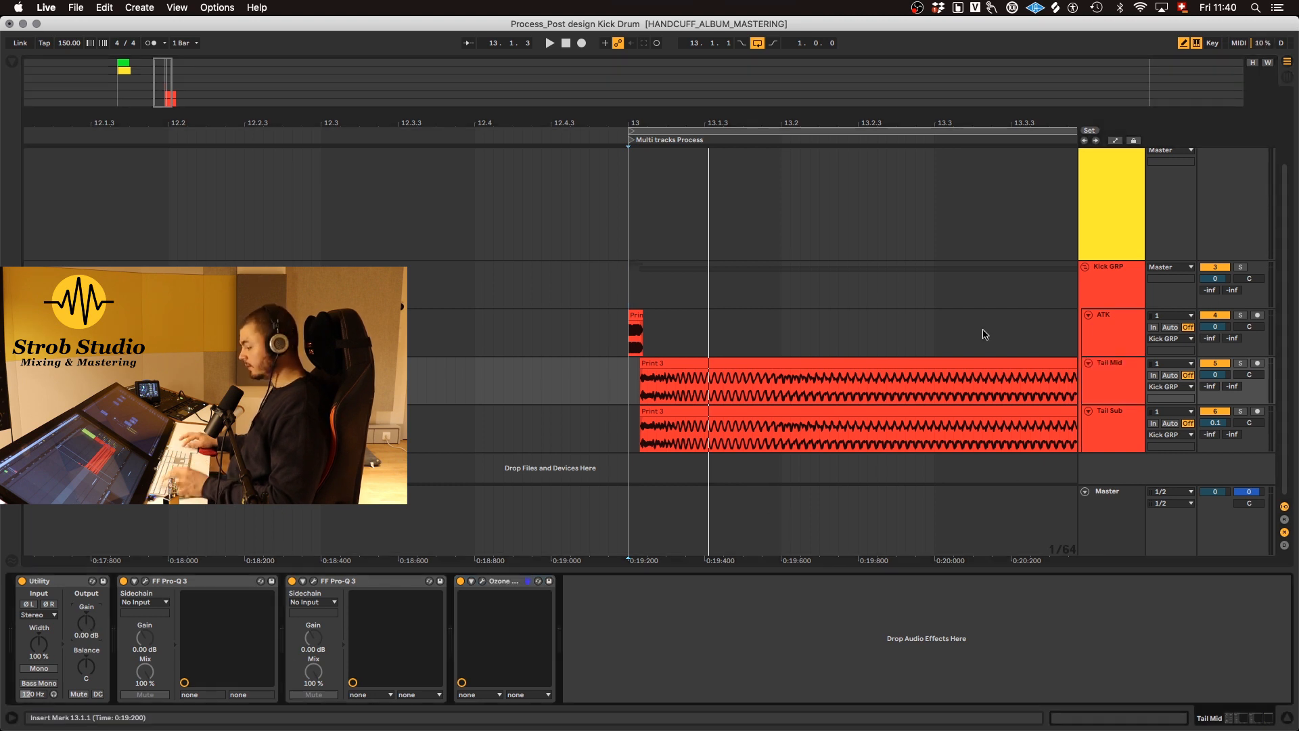
# Enlarge the Tail Mid track and show the automation lanes, including its Utility Gain
pyautogui.moveTo(1113, 404); pyautogui.dragTo(1113, 427)
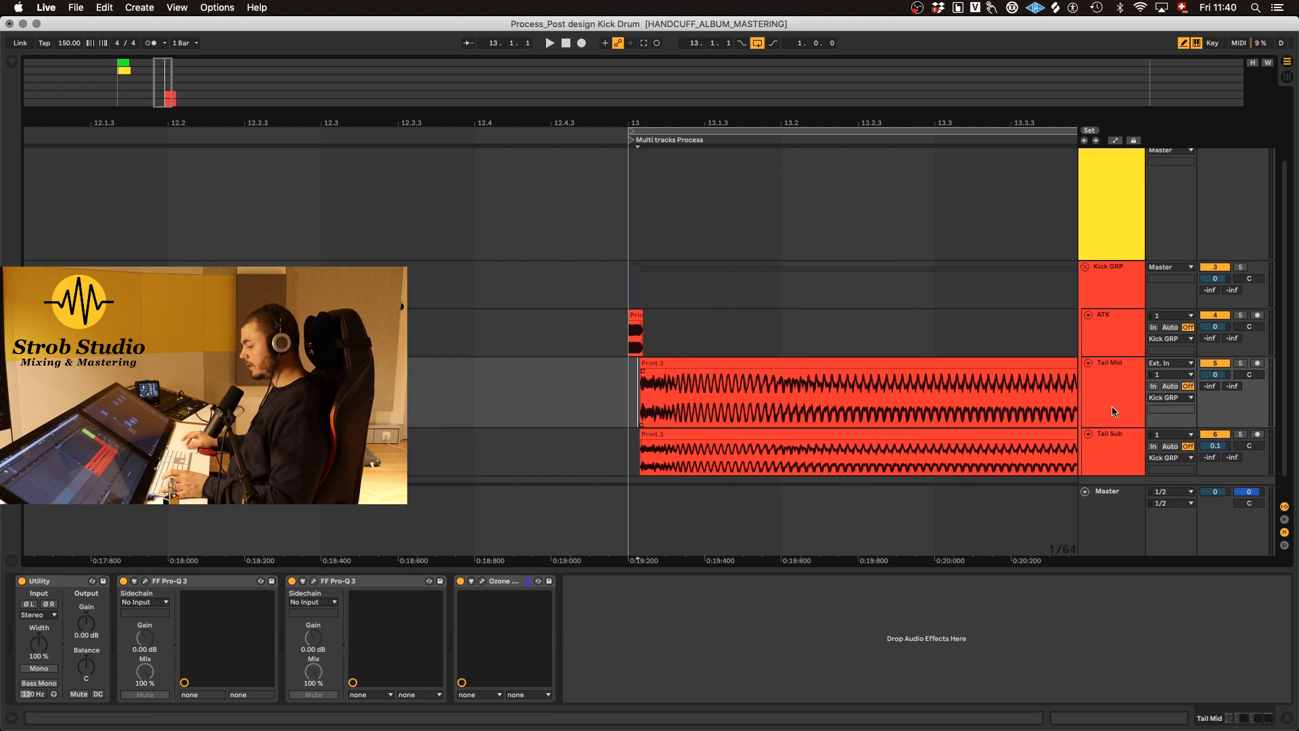
pyautogui.press('a')
pyautogui.press('b')
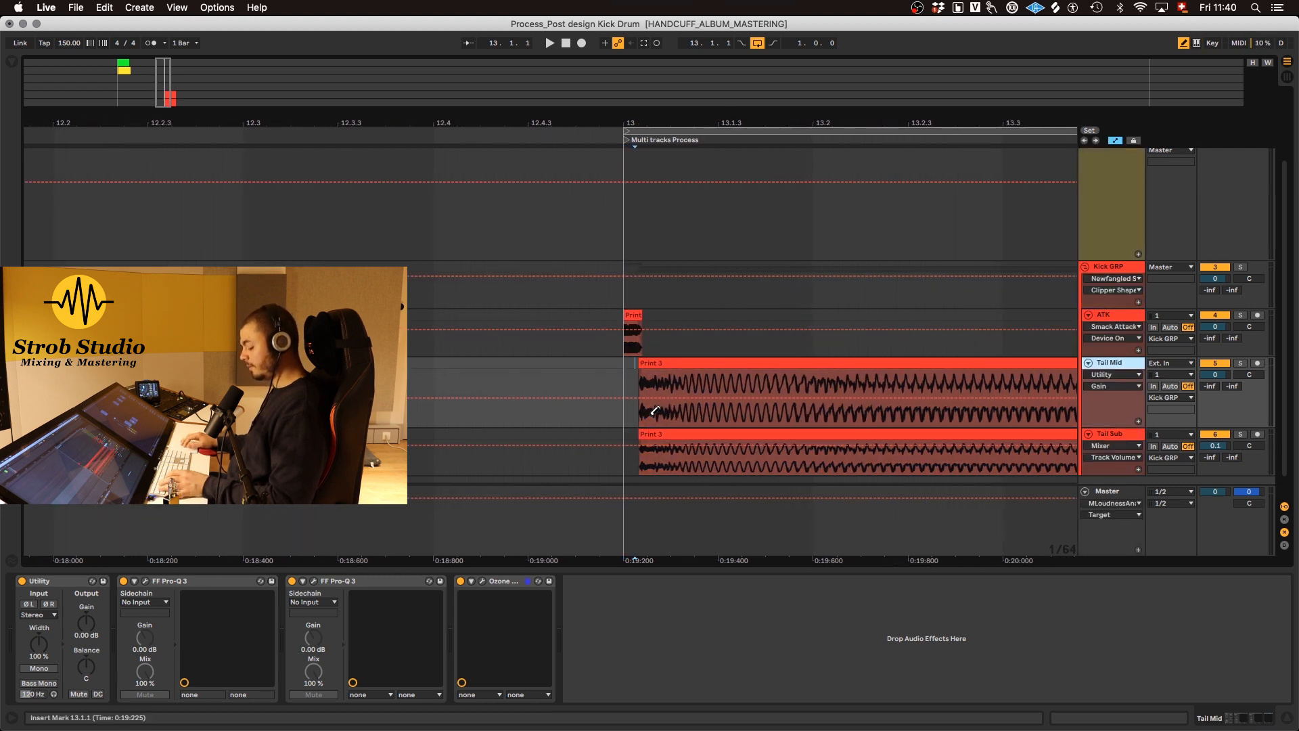
pyautogui.scroll(1, 655, 412)
# Loop the Tail Mid section from 13.1.1 to 13.2.1 and play it
pyautogui.moveTo(815, 380); pyautogui.dragTo(642, 380)
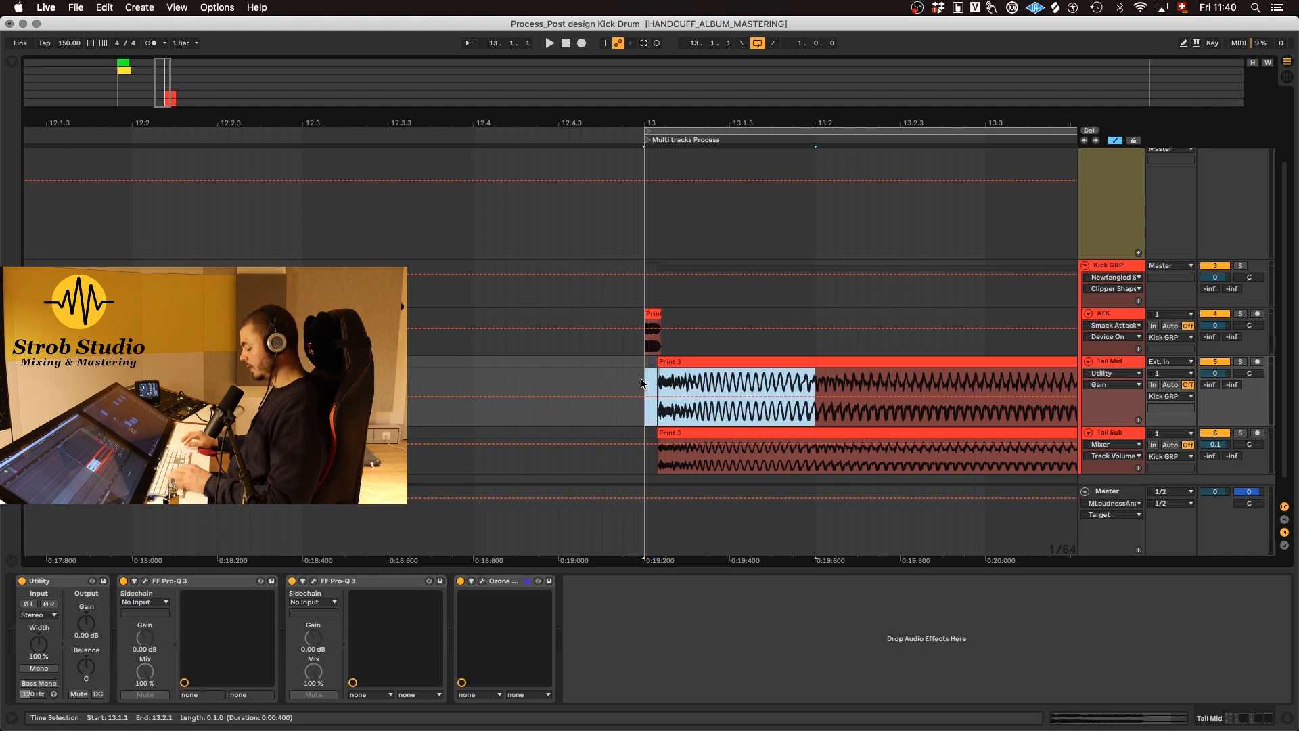
pyautogui.press('super+l')
pyautogui.press('space')
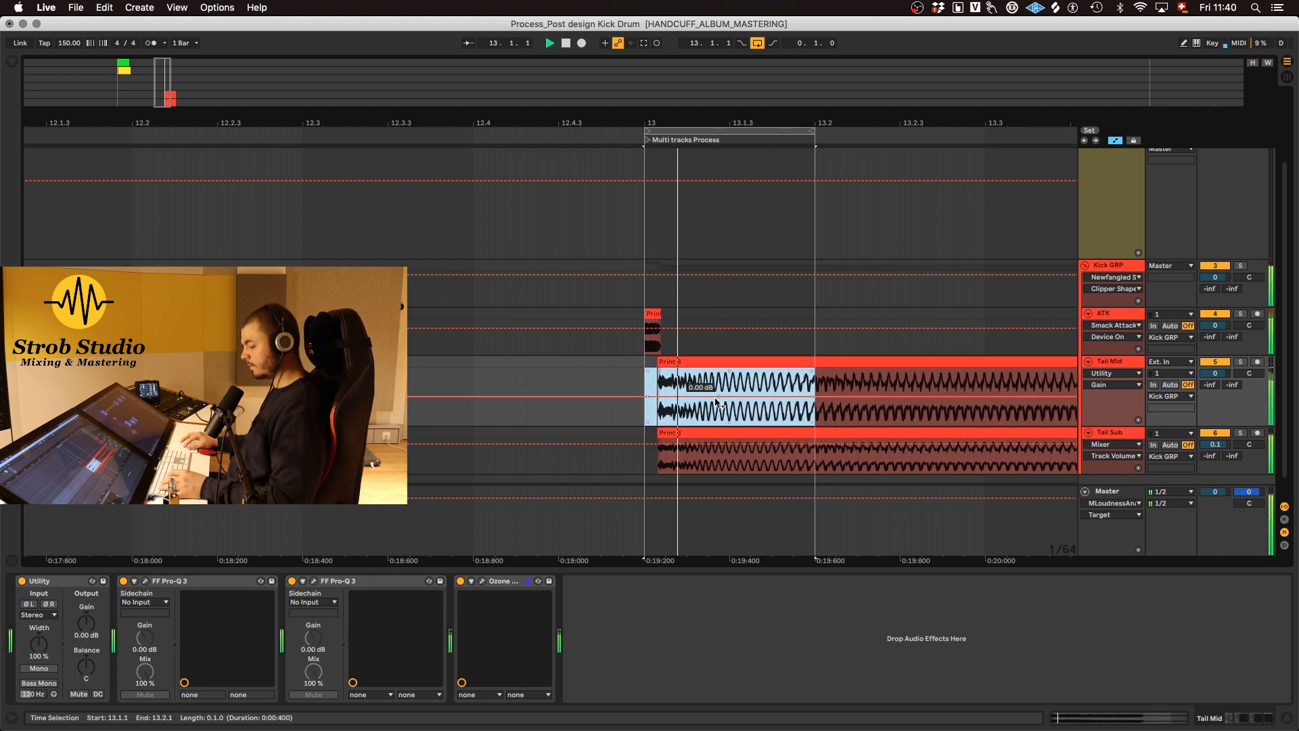
# Shape a falling Utility Gain automation curve across the looped start of the Tail Mid clip, and audition it
pyautogui.click(688, 398)
pyautogui.moveTo(718, 398); pyautogui.dragTo(783, 398)
pyautogui.press('space')
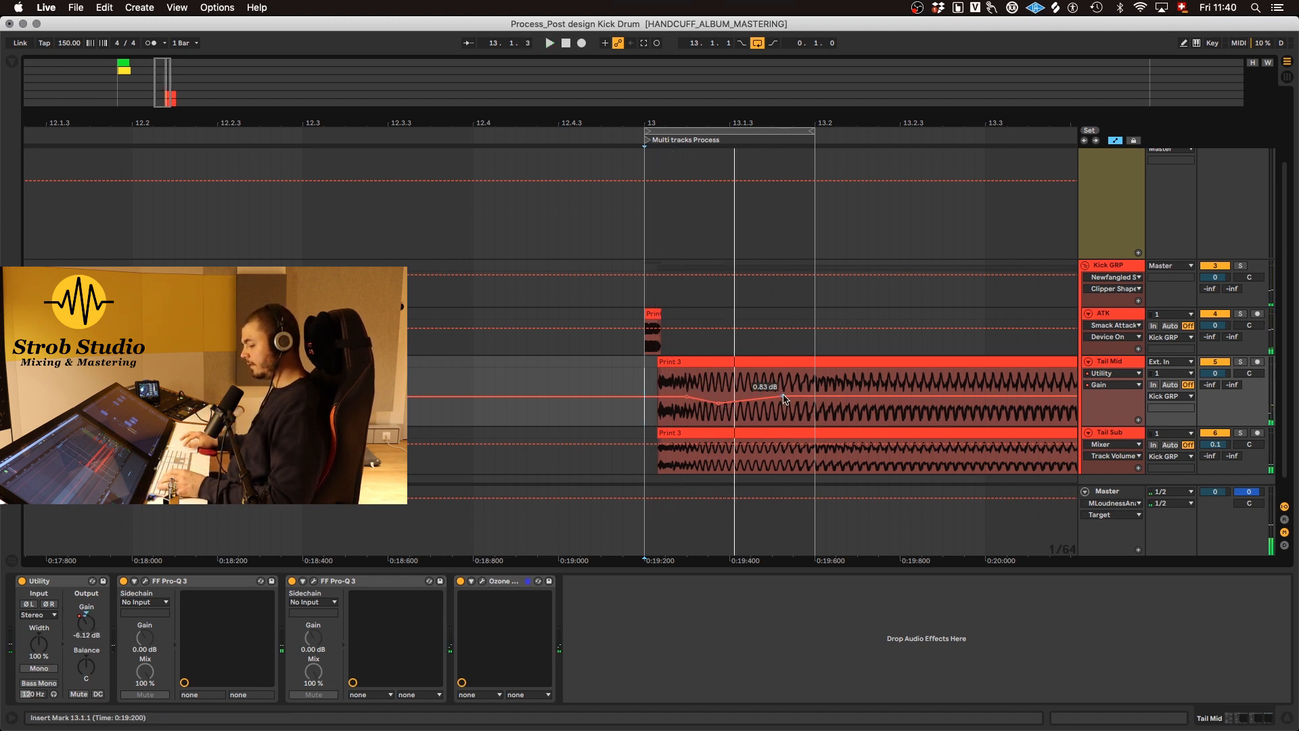
pyautogui.moveTo(784, 399); pyautogui.dragTo(785, 423)
pyautogui.press('space')
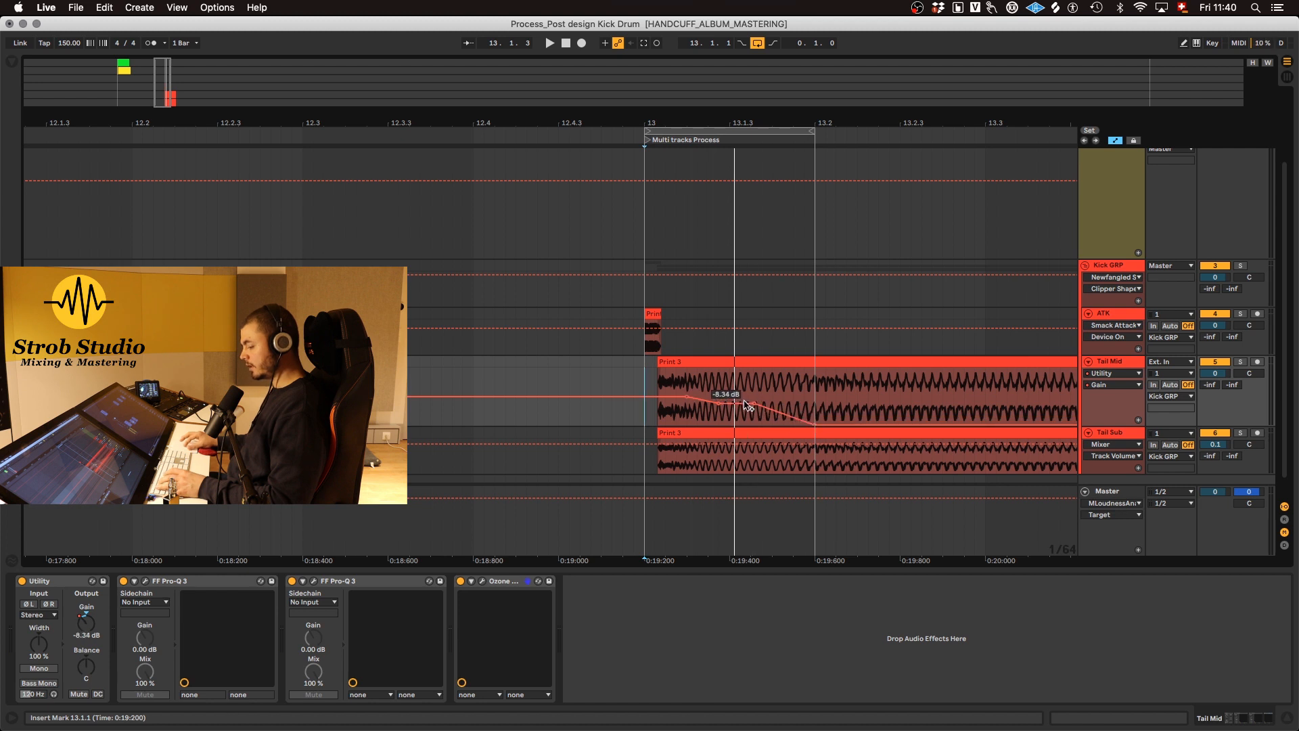